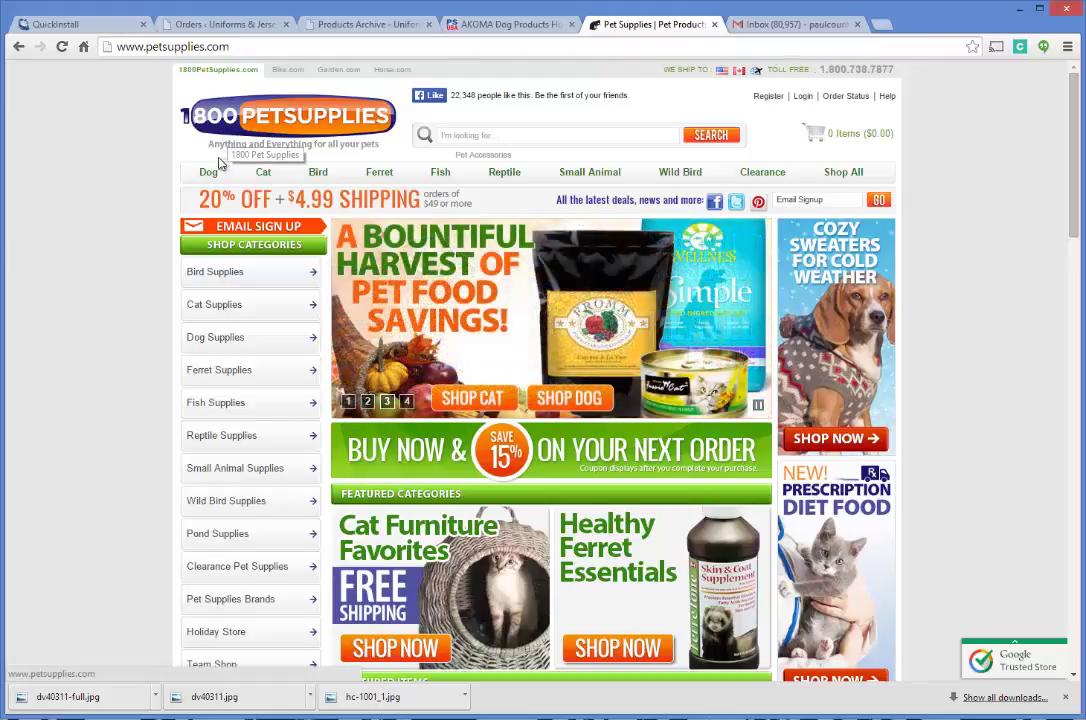
- Switch to the store admin's product categories and fill in a new category named Cooling Beds with the slug cooling-dog-beds
mouse_move(199, 177)
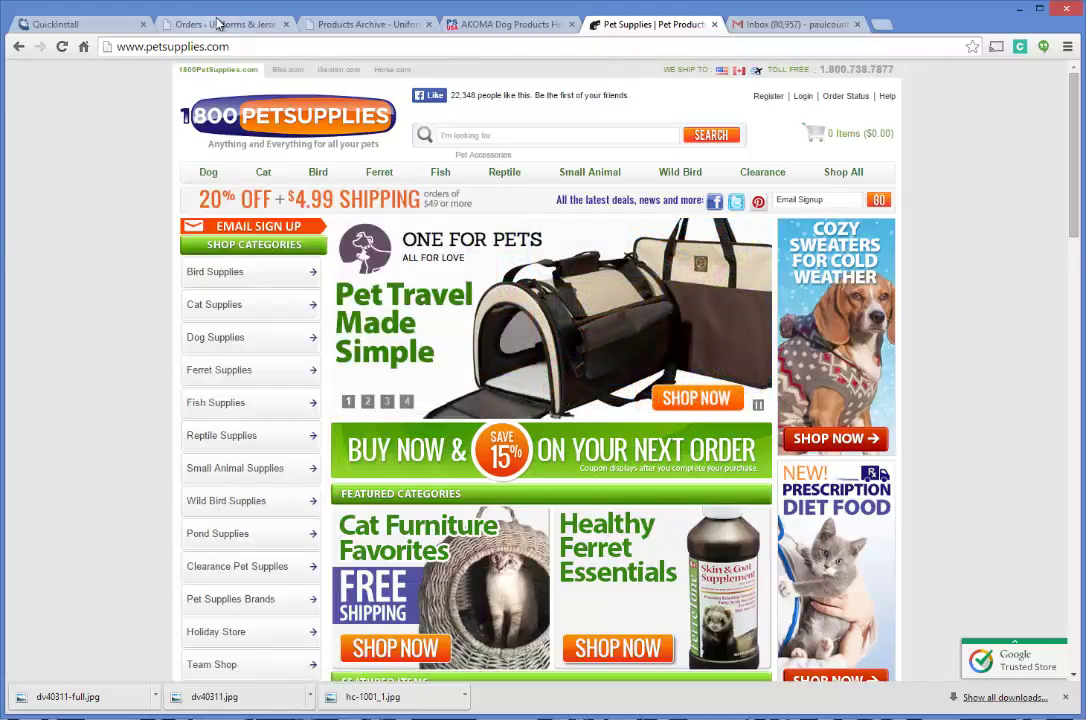
left_click(186, 20)
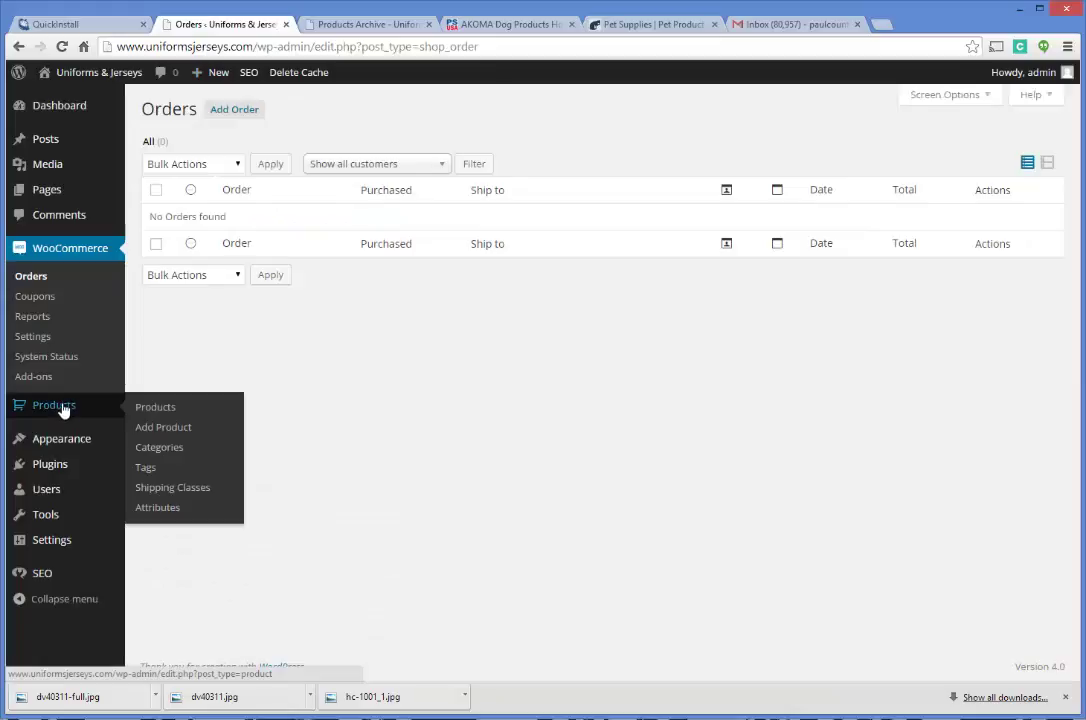
mouse_move(70, 417)
left_click(236, 445)
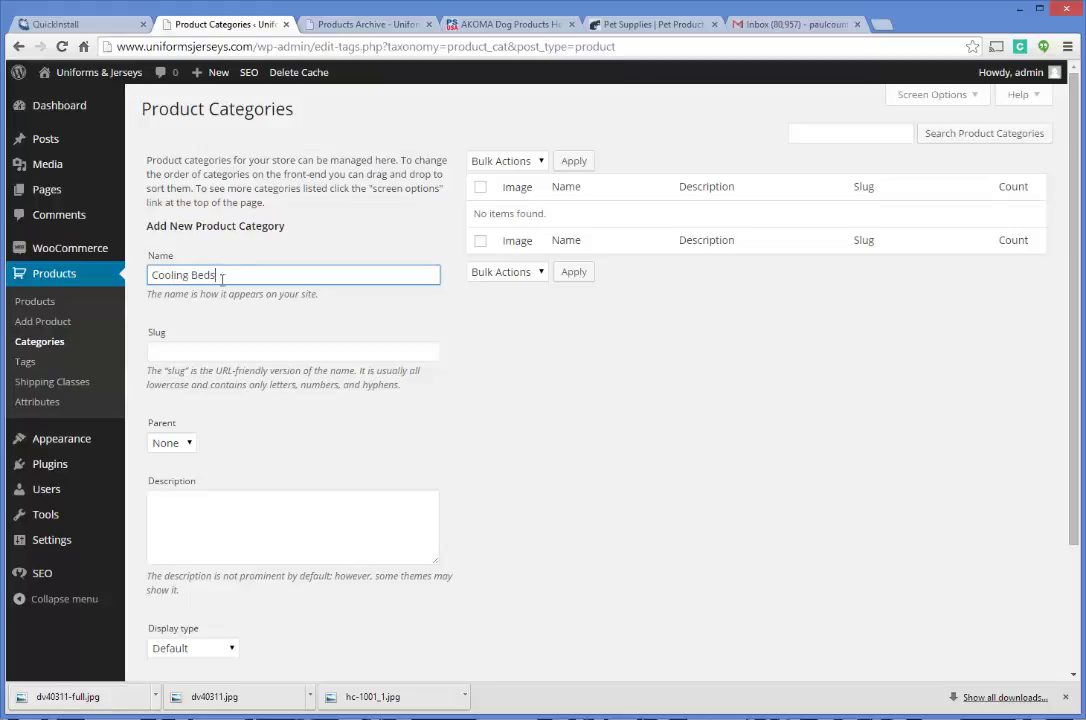
left_click(230, 351)
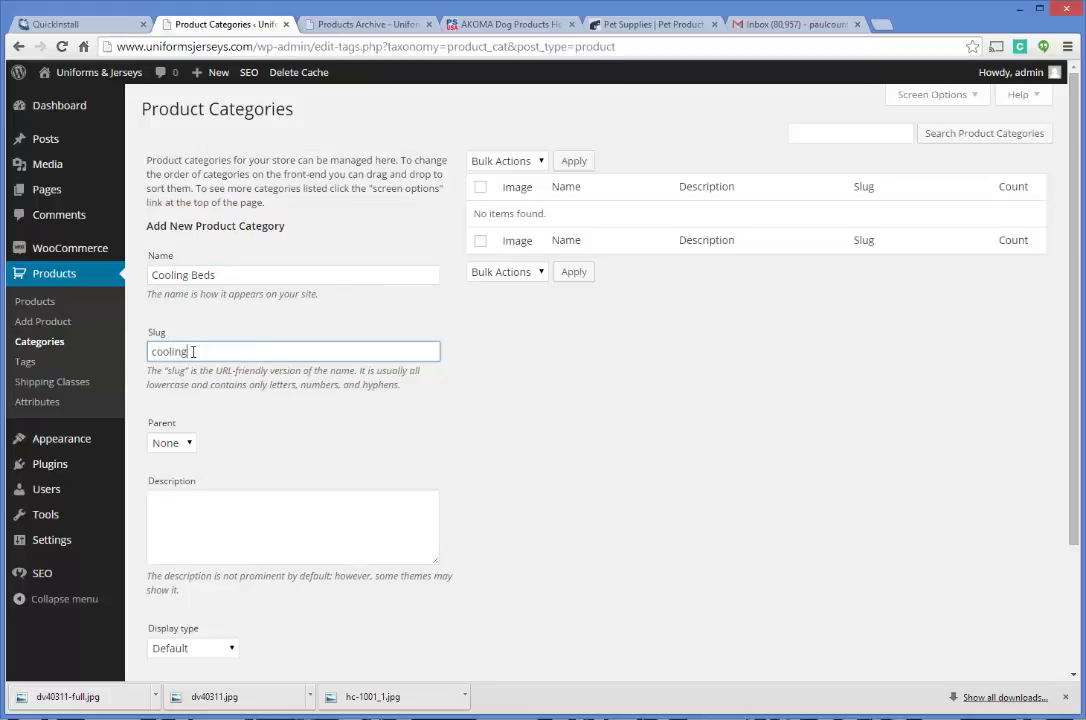
type("-beds")
left_click(190, 352)
type("dog-beds")
- Enter the category description "Make sure your pet stays comfortable during the hottest times of the year!"
left_click(238, 528)
scroll(330, 351, "down", 3)
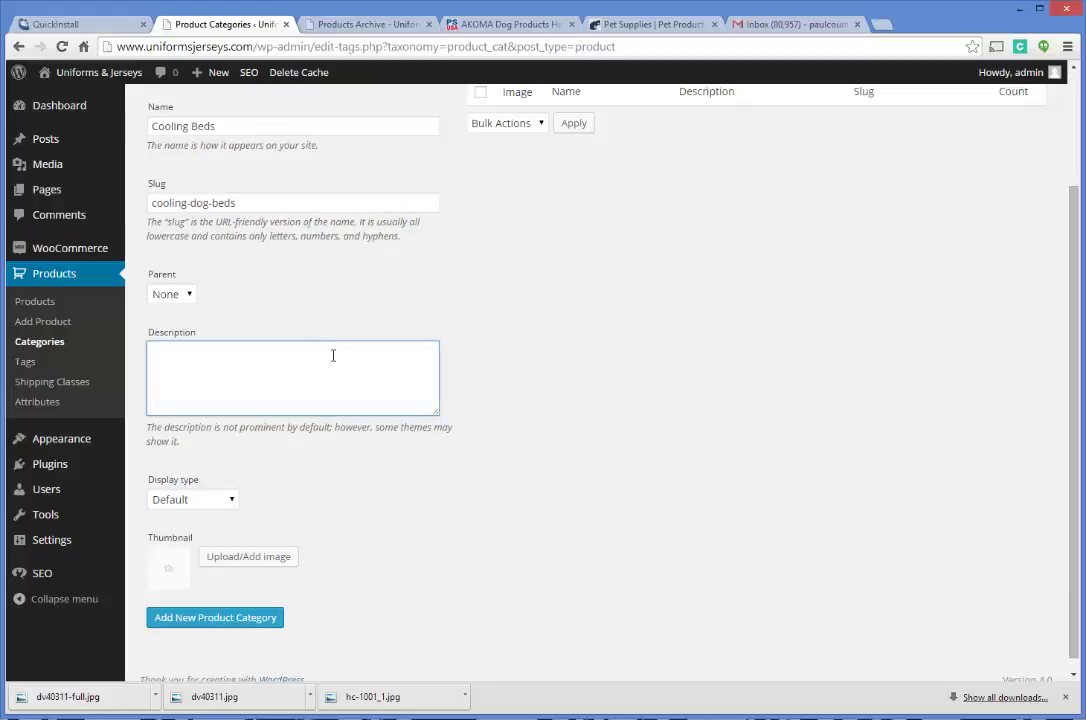
left_click(190, 298)
left_click(190, 298)
left_click(175, 351)
type("Find a ")
type("our pet stays comfor")
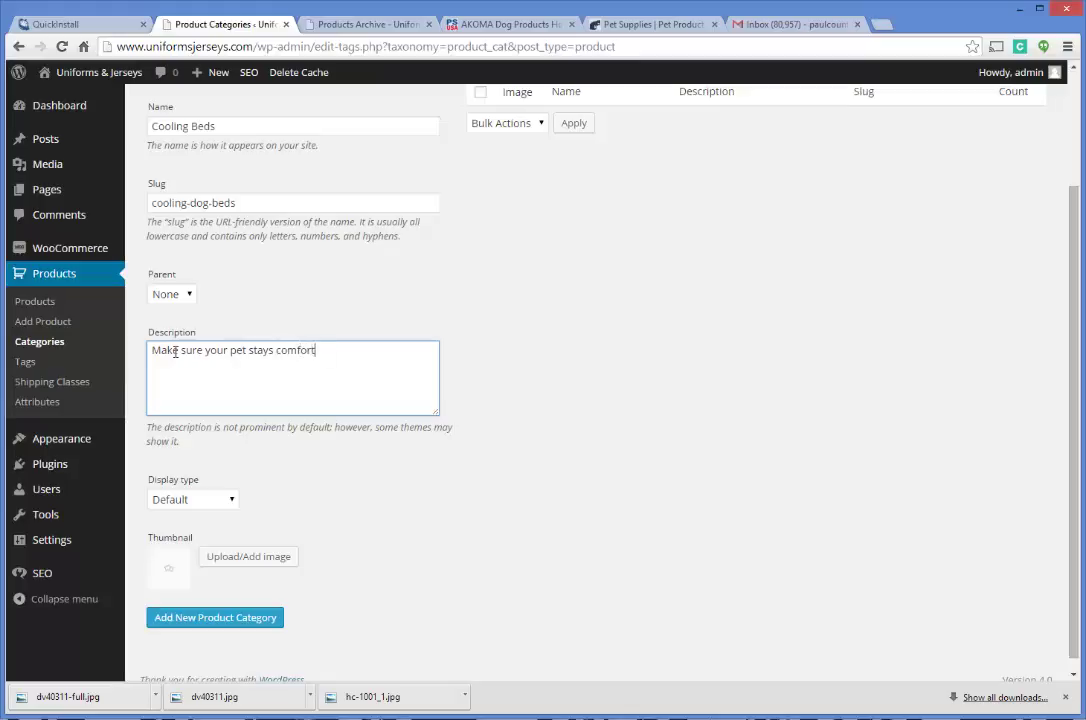
type("table during the")
key("BackSpace")
key("BackSpace")
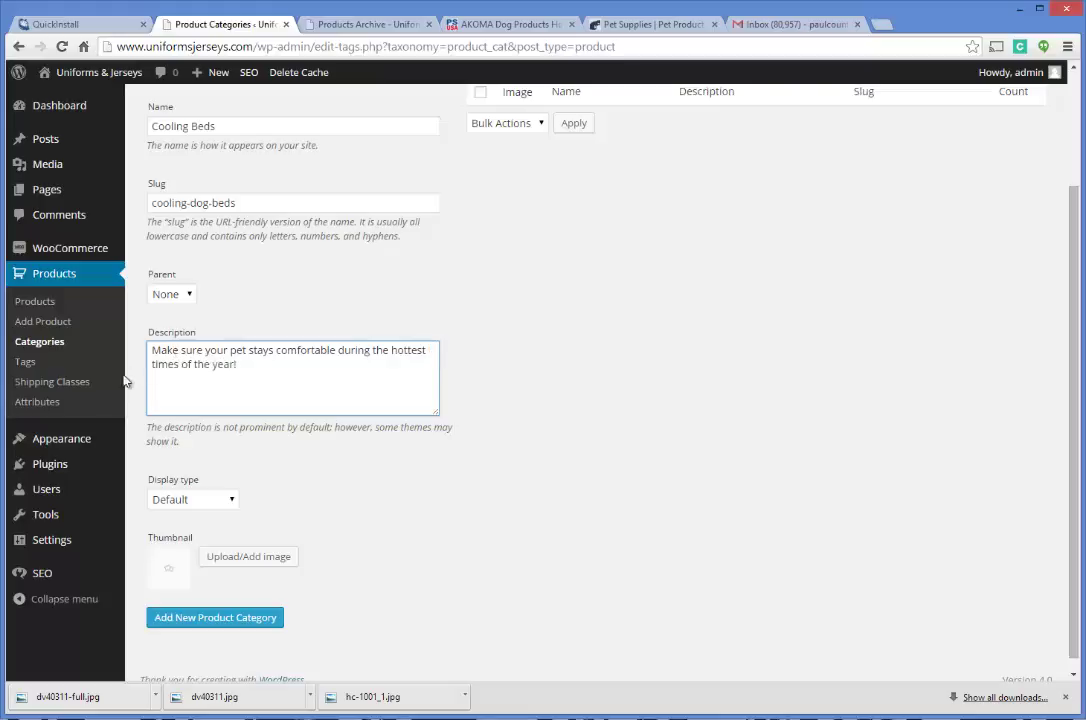
- Upload hc-1001_1.jpg from the Sample WooCommerce Store folder as the category thumbnail and add the category
scroll(407, 463, "down", 1)
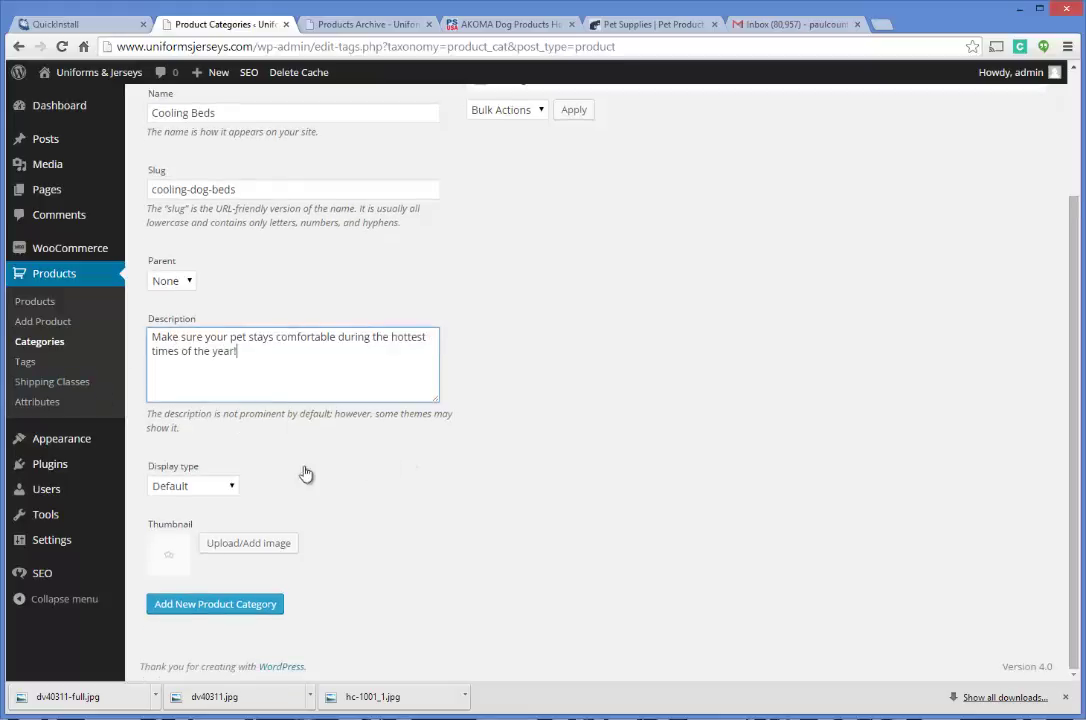
left_click(262, 543)
left_click(563, 365)
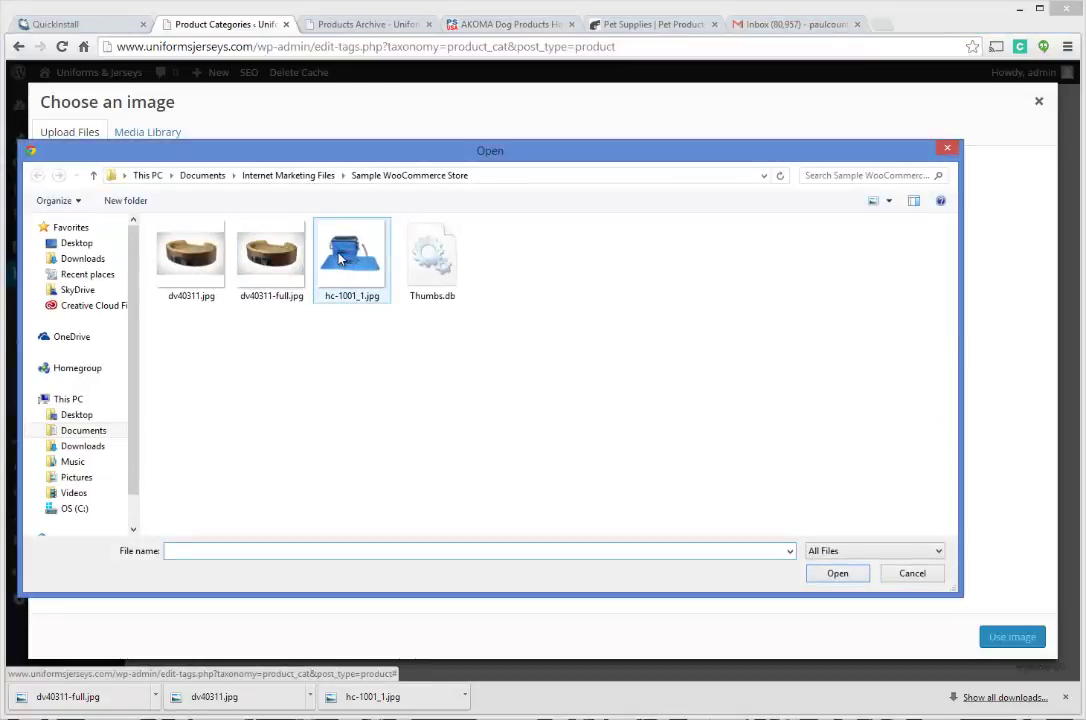
double_click(339, 256)
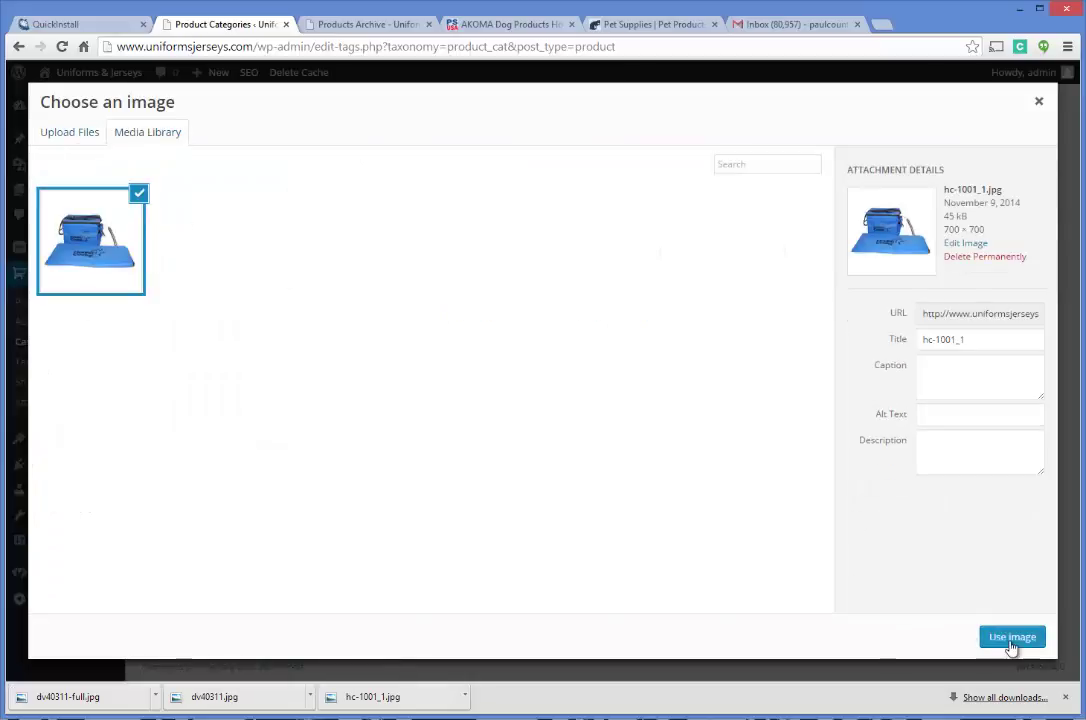
left_click(1012, 640)
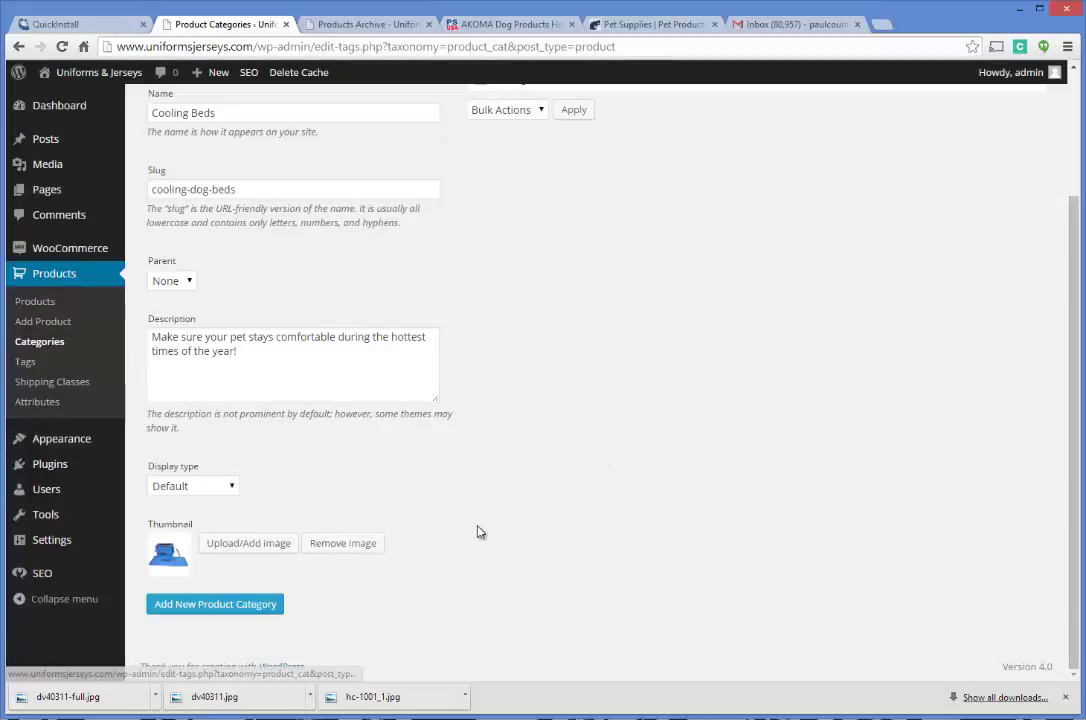
left_click(208, 606)
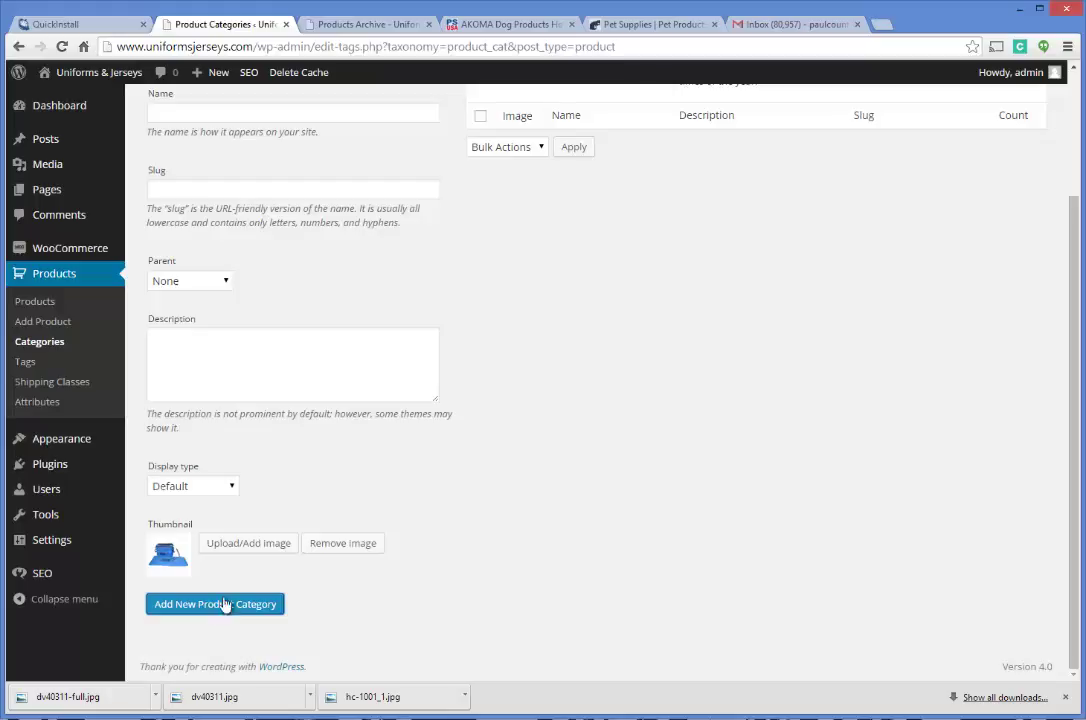
scroll(502, 480, "up", 2)
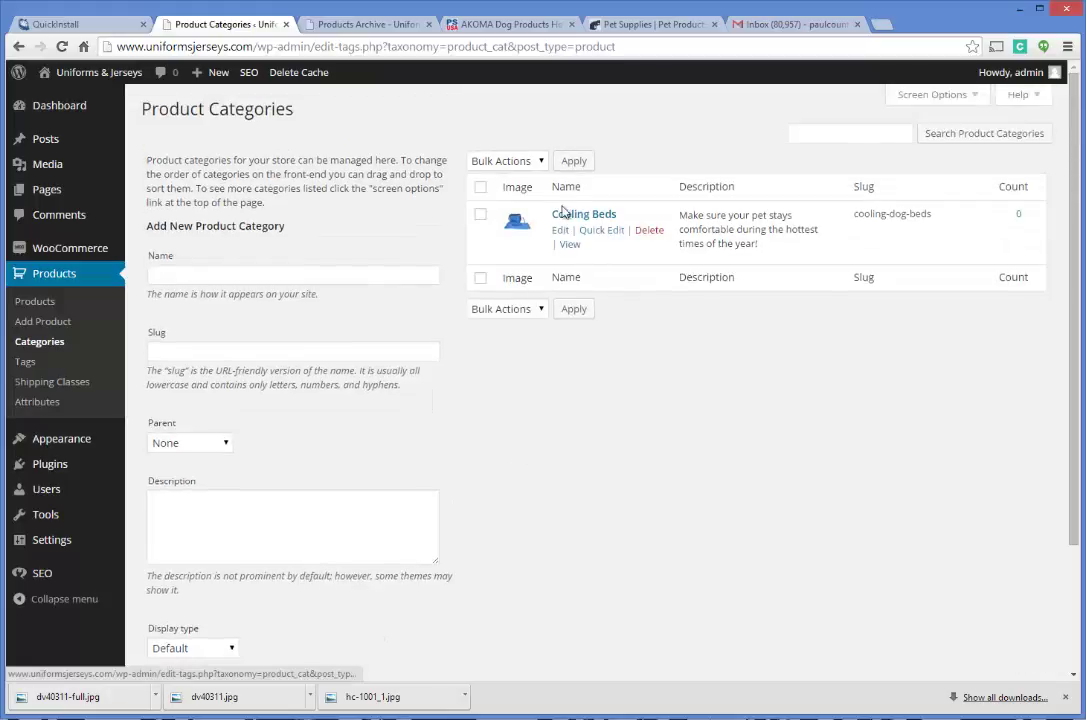
- Review the AKOMA Hound Cooler page on Pet Stores USA and the 1800PetSupplies site, and return to the product categories
left_click(470, 24)
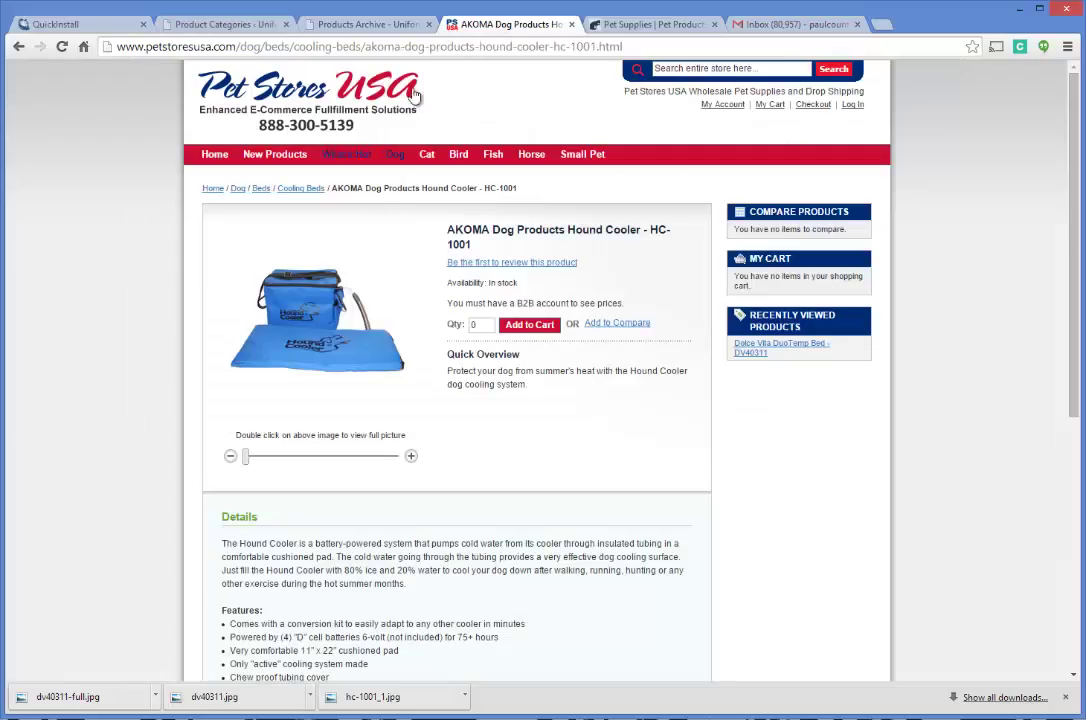
left_click(640, 25)
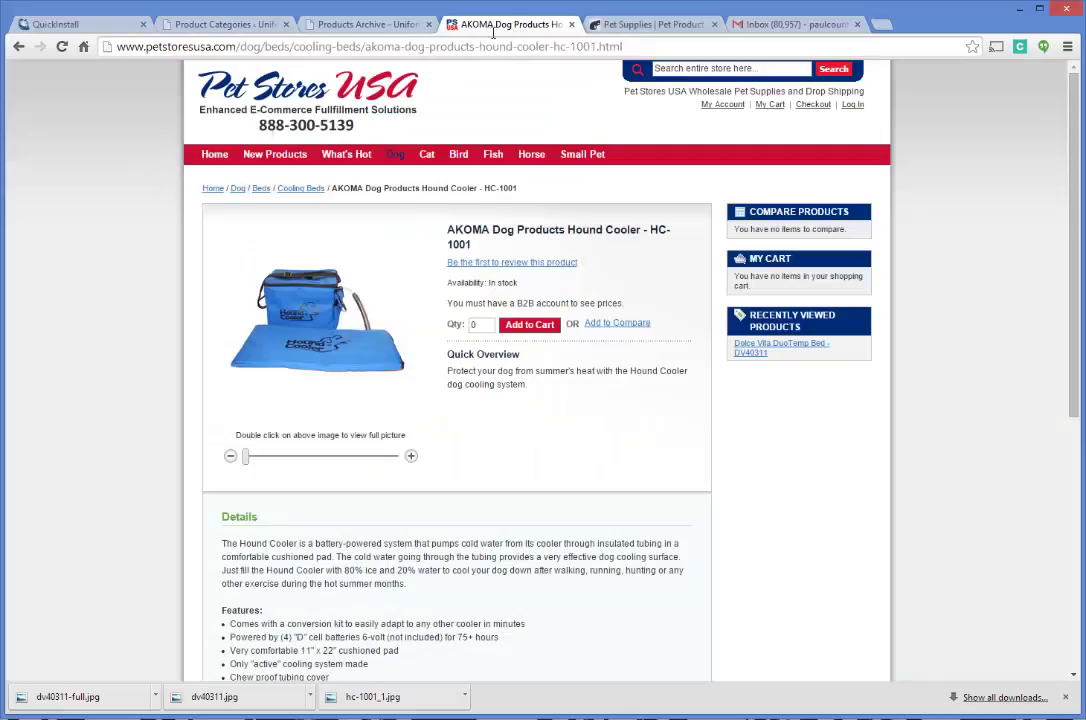
left_click(495, 24)
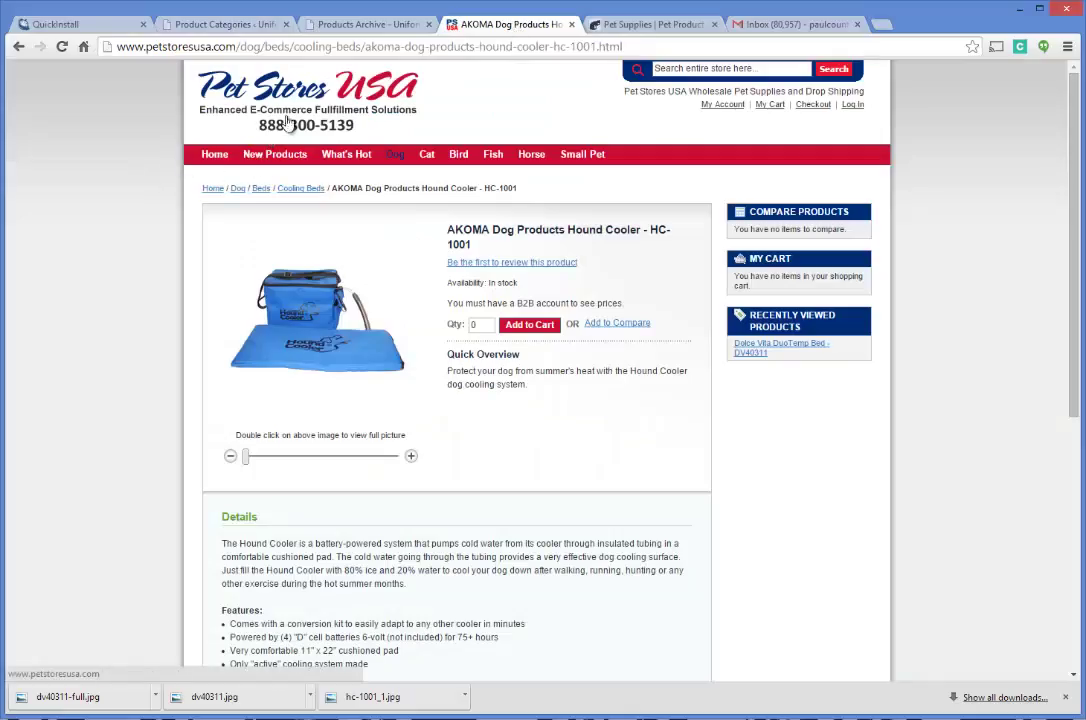
left_click(225, 24)
- Rename the Cooling Beds category as Cooling Dog Beds and save the update
left_click(226, 275)
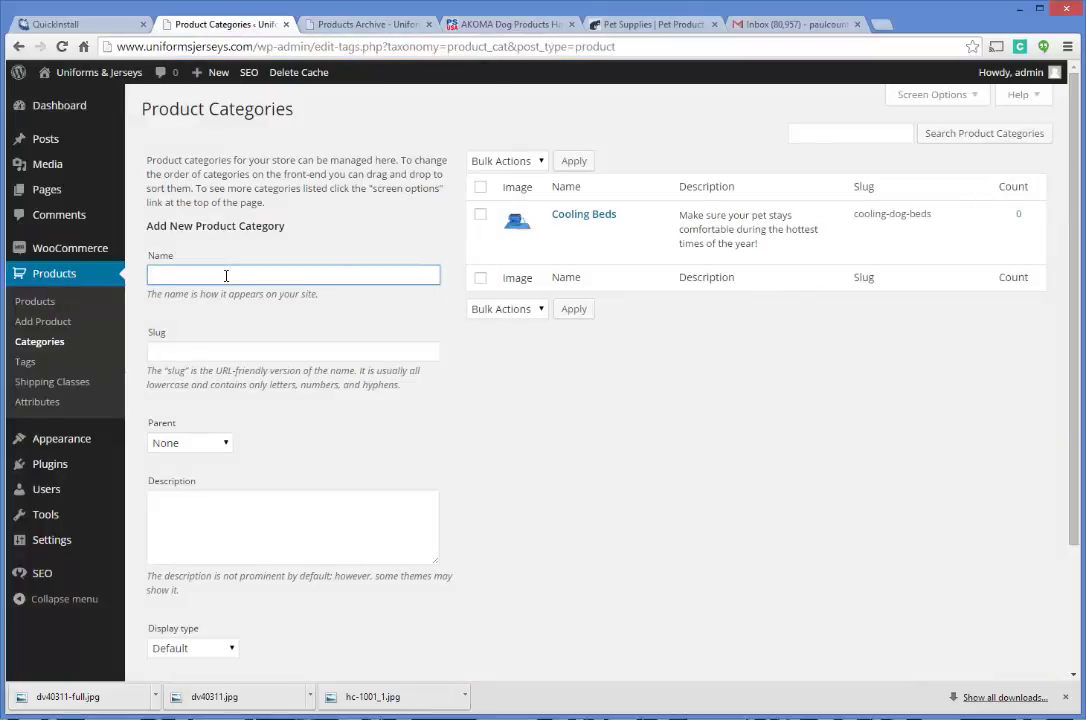
type("Heated Dog")
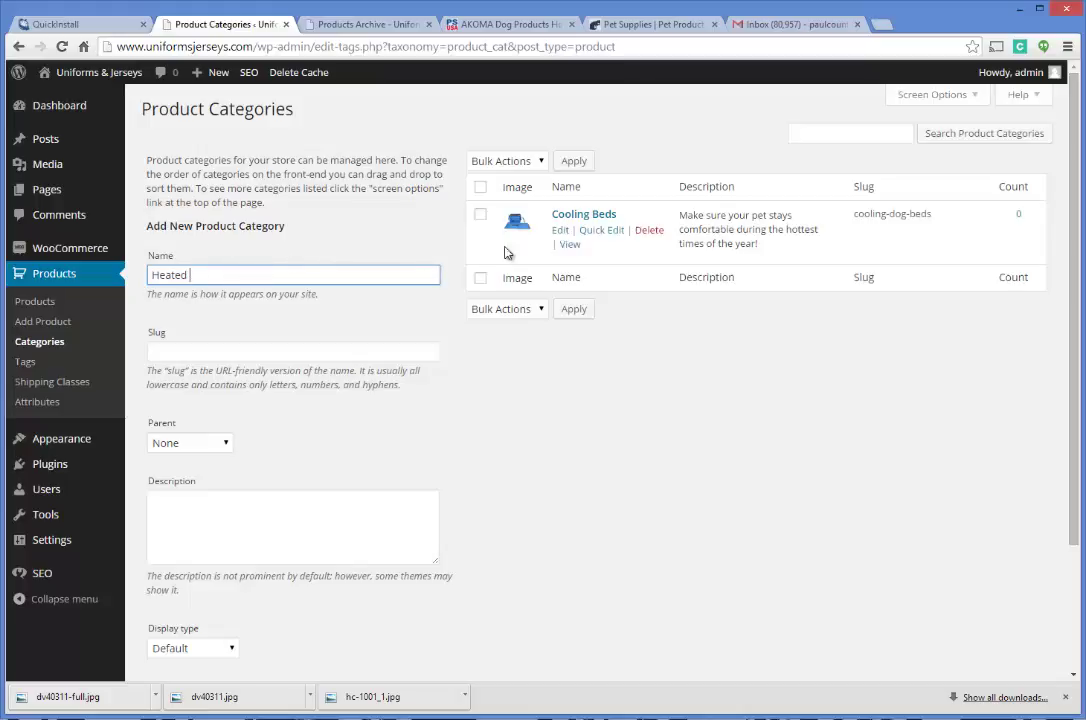
left_click(562, 233)
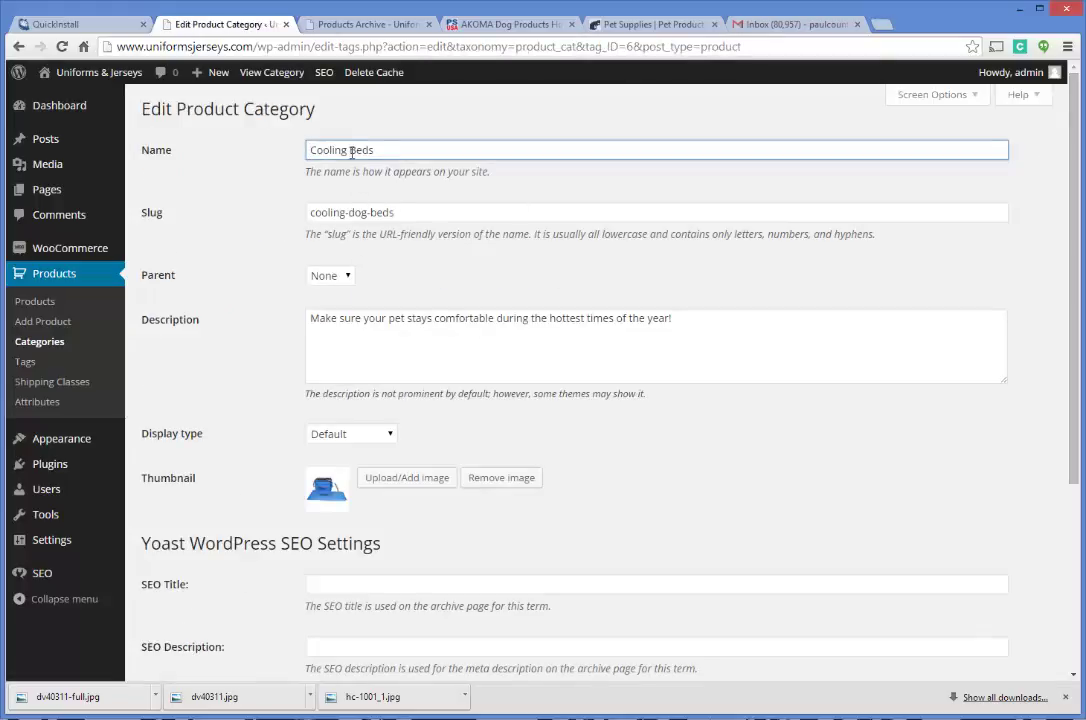
type("Dog")
scroll(1079, 485, "down", 3)
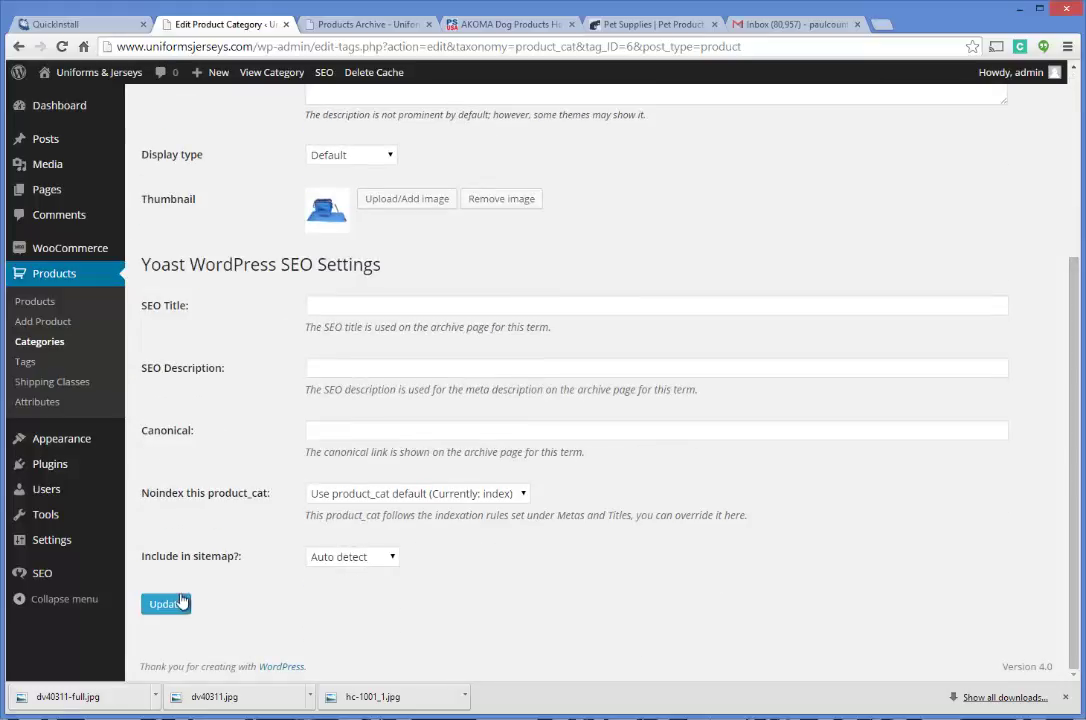
left_click(168, 606)
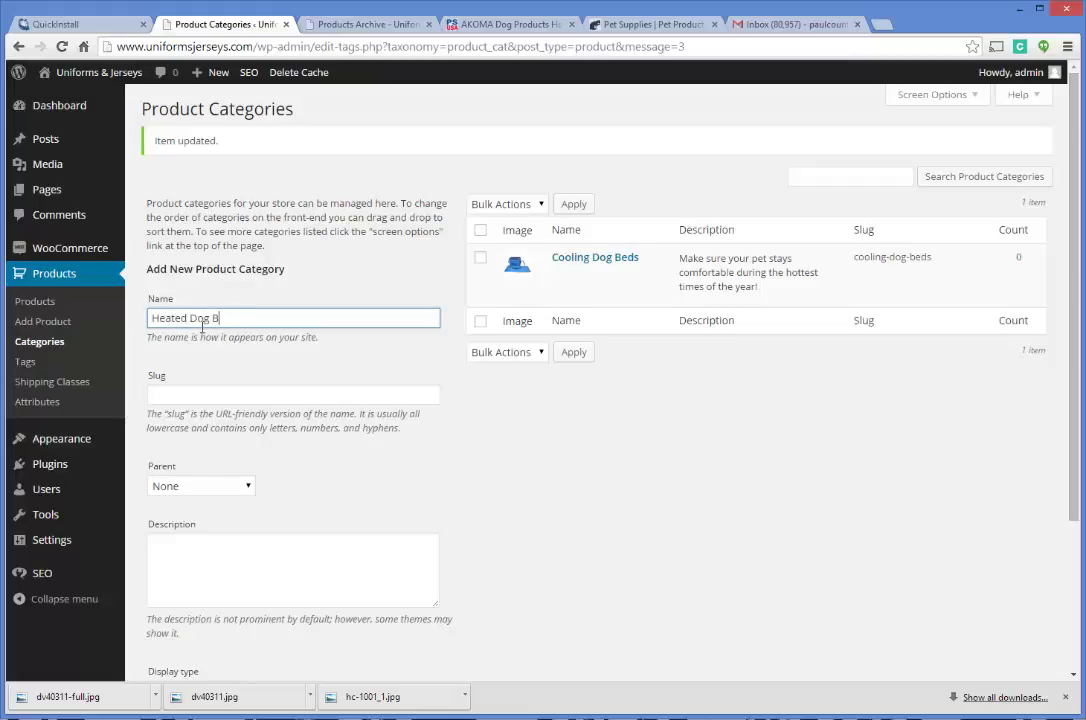
- Fill in a second new category named Heated Dog Beds with the slug heated-dog-beds
type("eds")
left_click(245, 390)
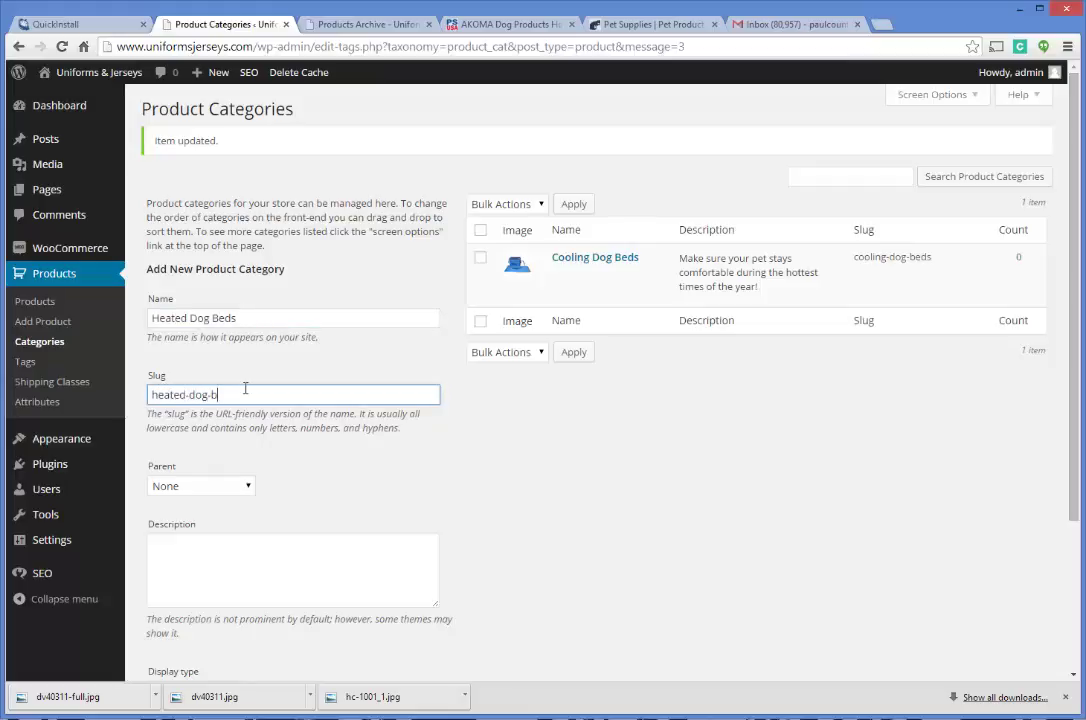
scroll(327, 381, "down", 1)
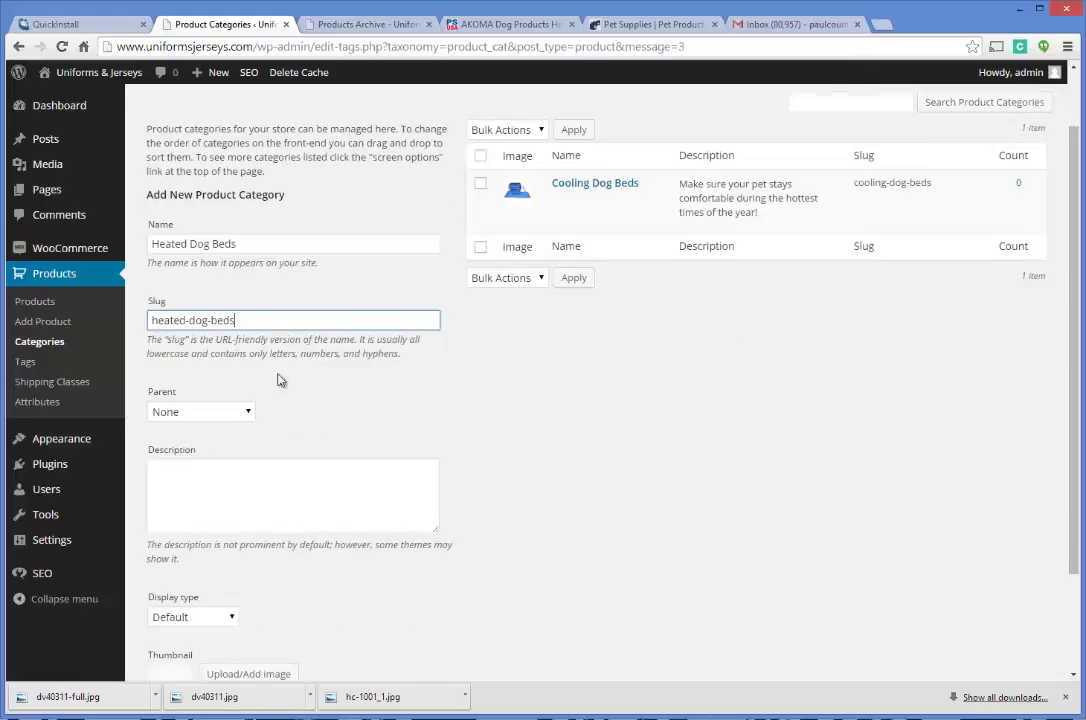
triple_click(251, 320)
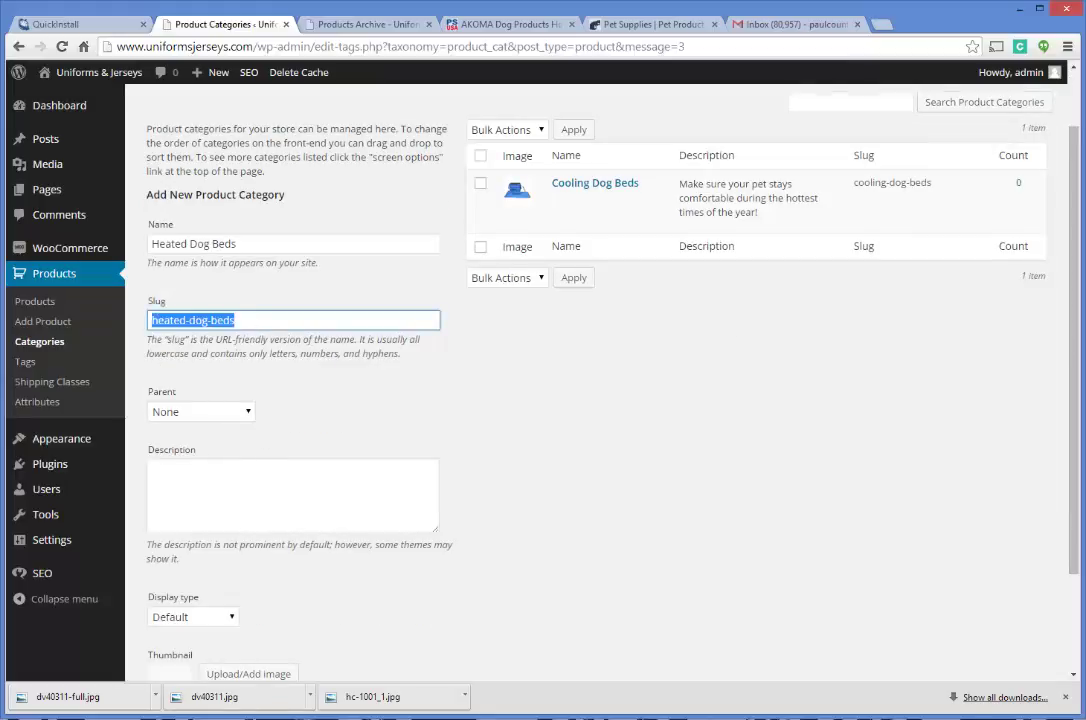
type("heated")
key("BackSpace")
key("BackSpace")
key("BackSpace")
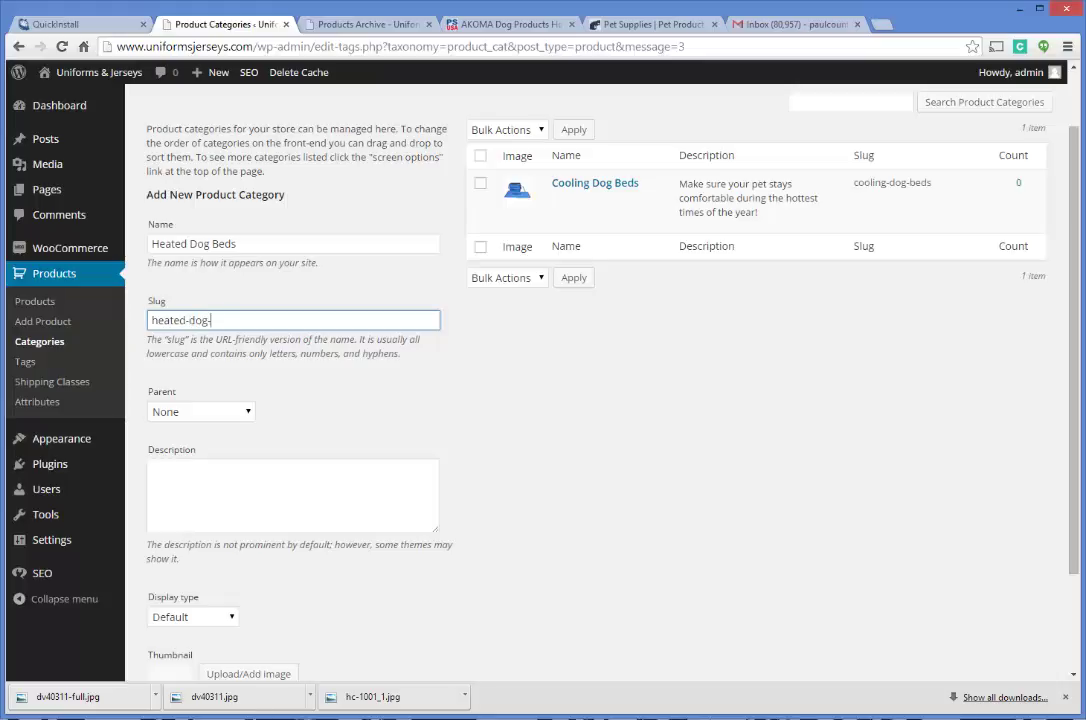
type("eated-dog-beds")
- Enter the category description "Keep your pets comfortable during the cold times of year with our high quality heated dog beds."
left_click(262, 492)
type("Keep y")
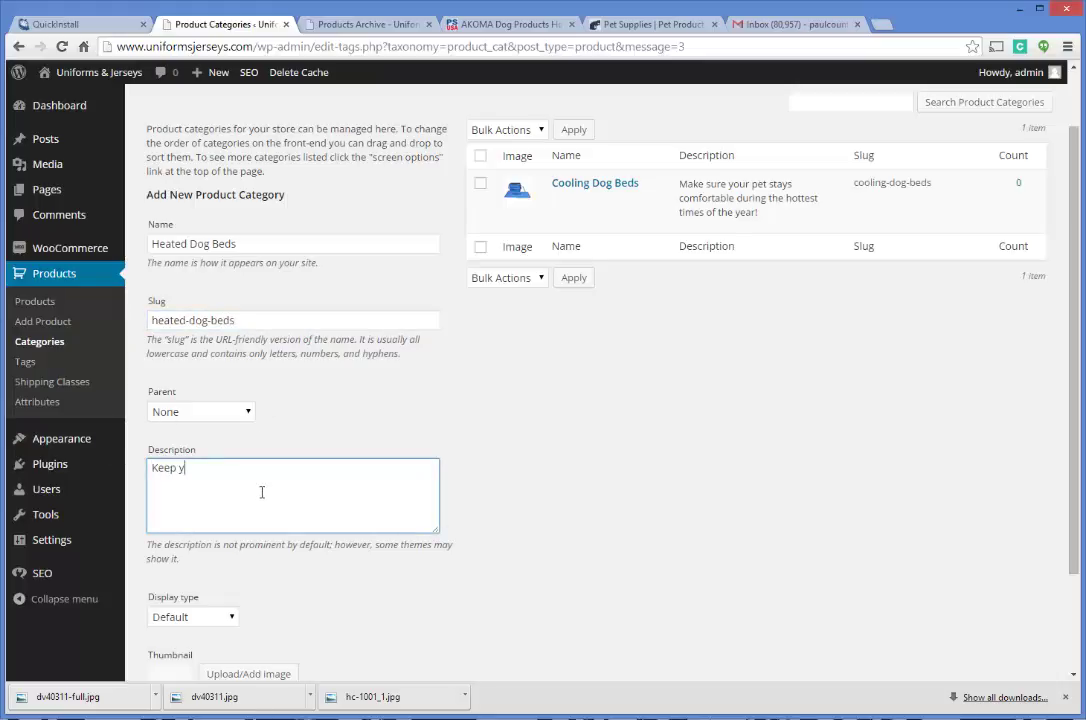
type("our pets comfortable during the cold t")
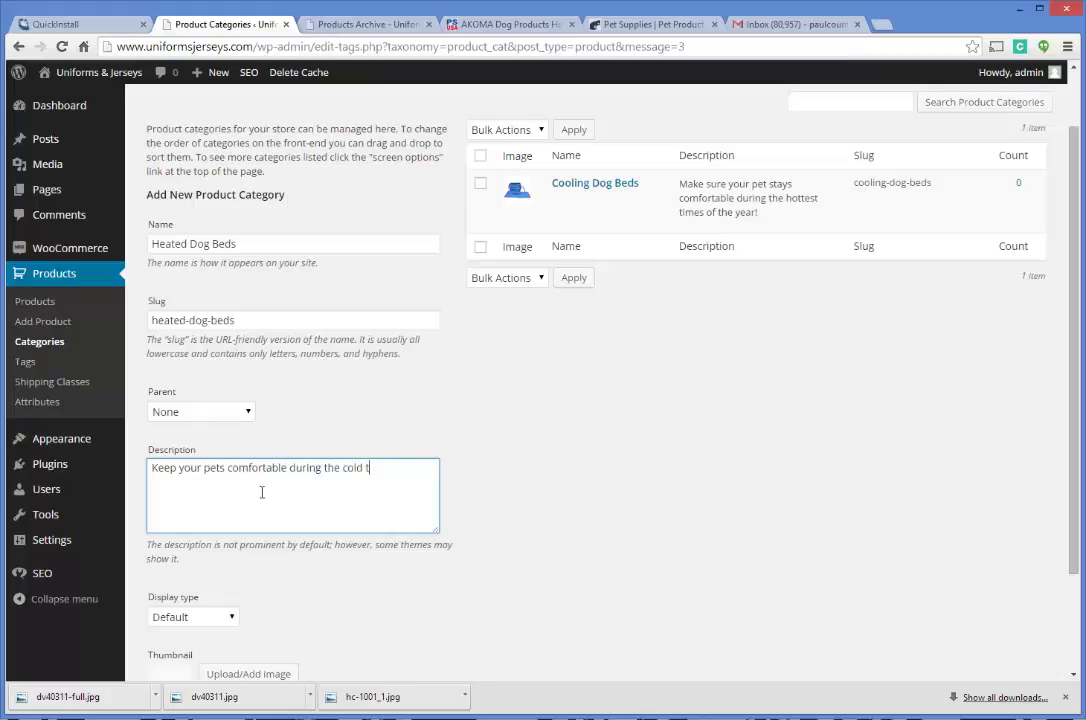
type("imes of year with our hi")
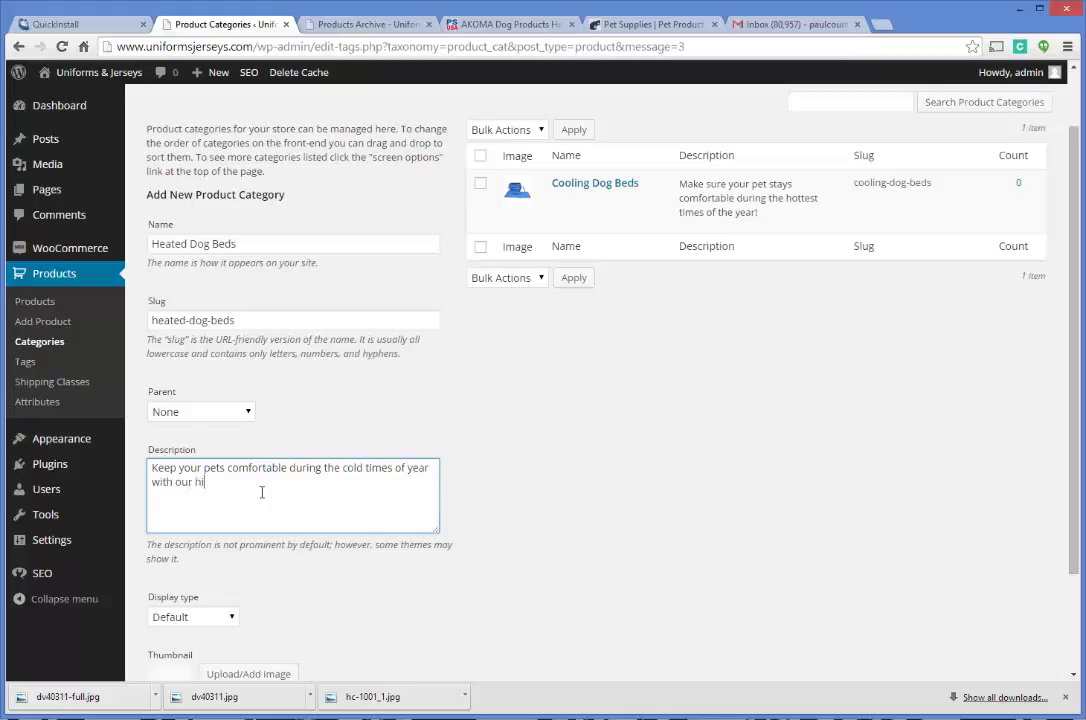
type("gh quality headted dog beds.")
- Upload dv40311.jpg as the thumbnail for Heated Dog Beds and add the category
scroll(319, 487, "down", 3)
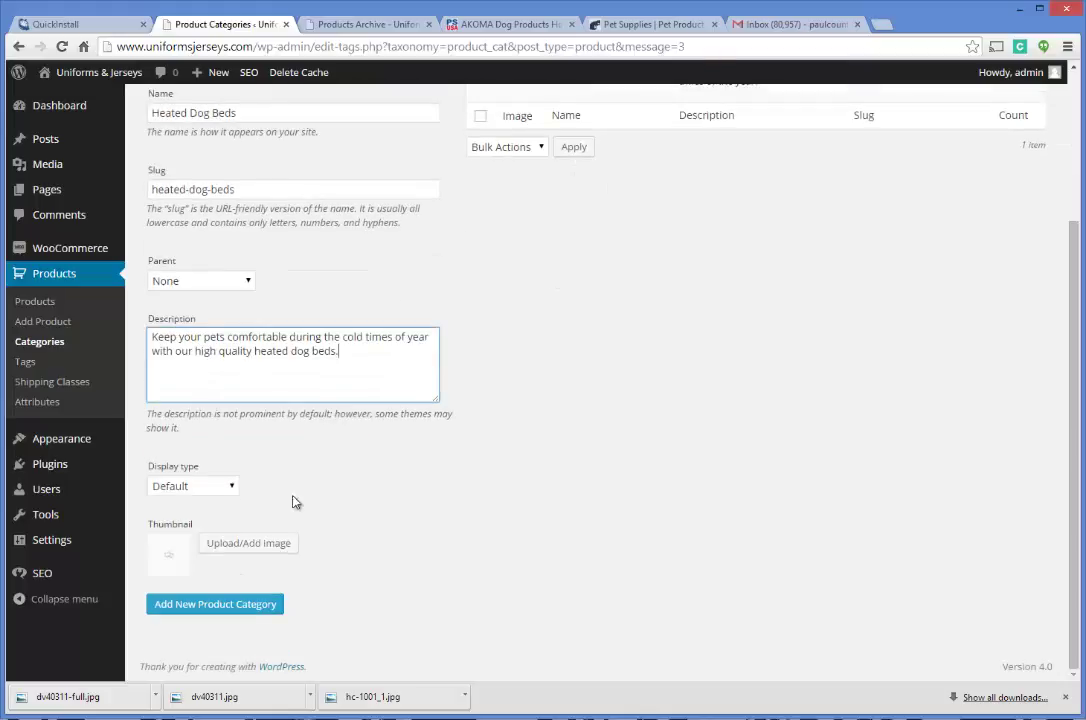
left_click(262, 541)
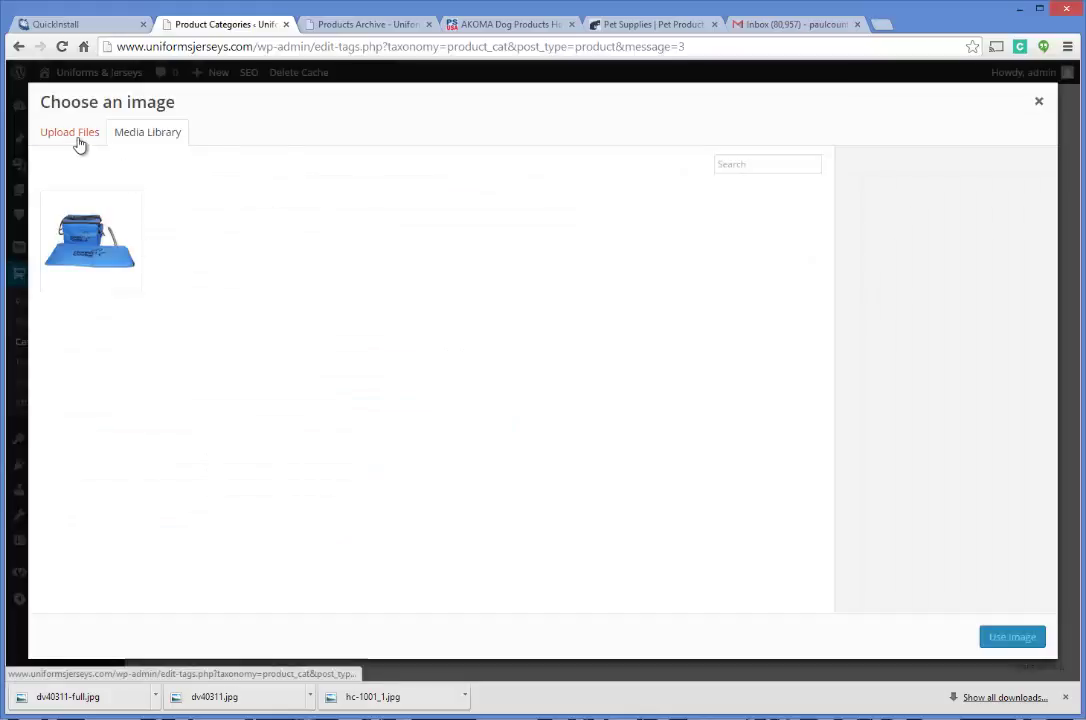
left_click(72, 135)
left_click(570, 368)
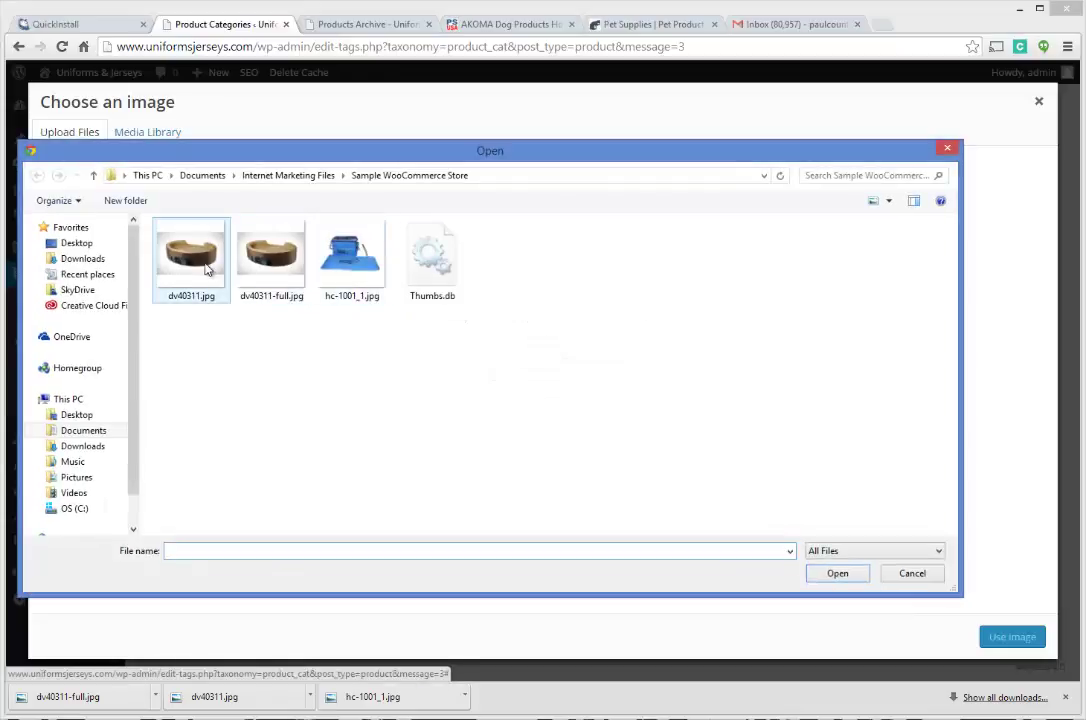
double_click(188, 262)
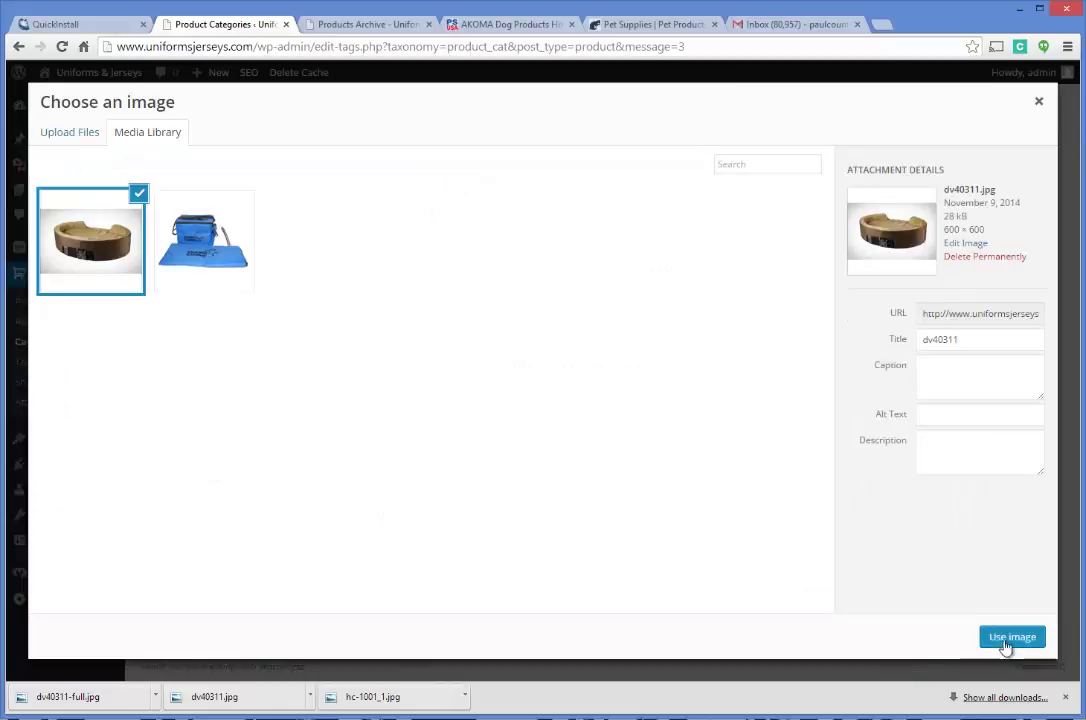
left_click(1010, 637)
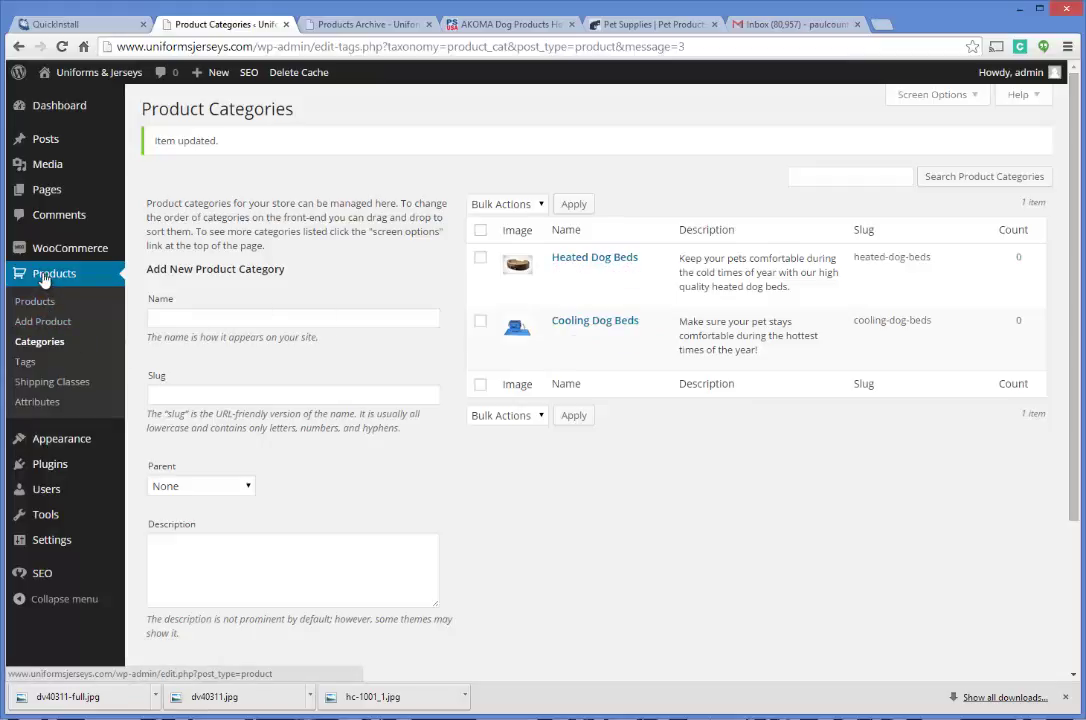
- Start a new product and copy the supplier's title "AKOMA Dog Products Hound Cooler - HC-1001" into its name
left_click(44, 324)
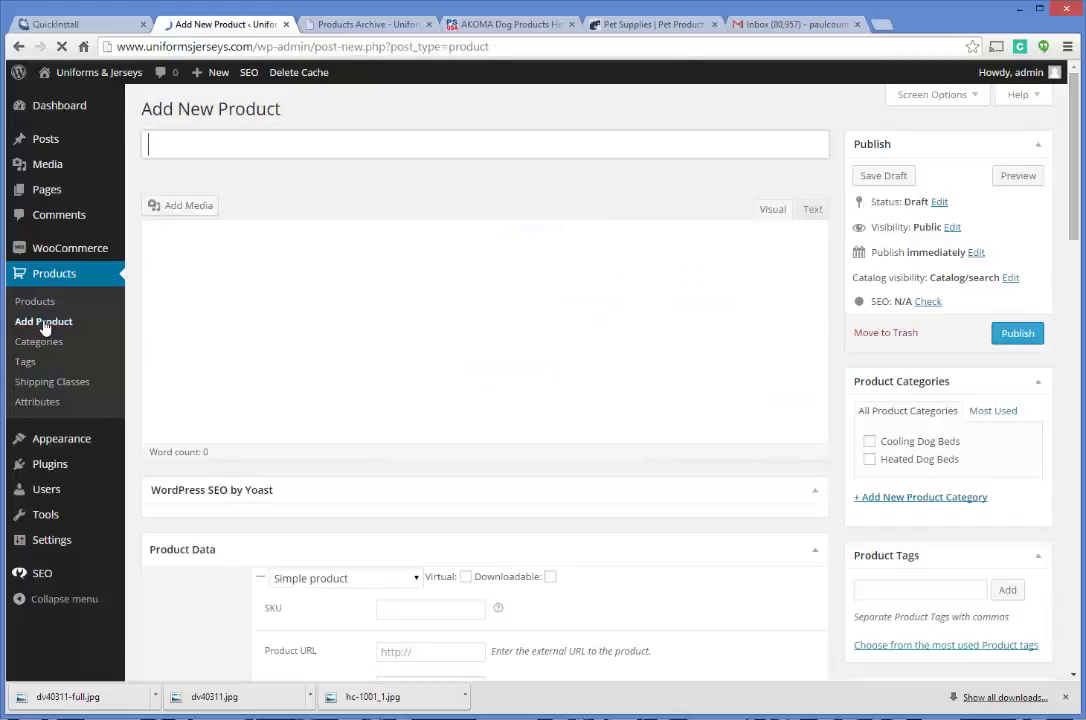
left_click(479, 25)
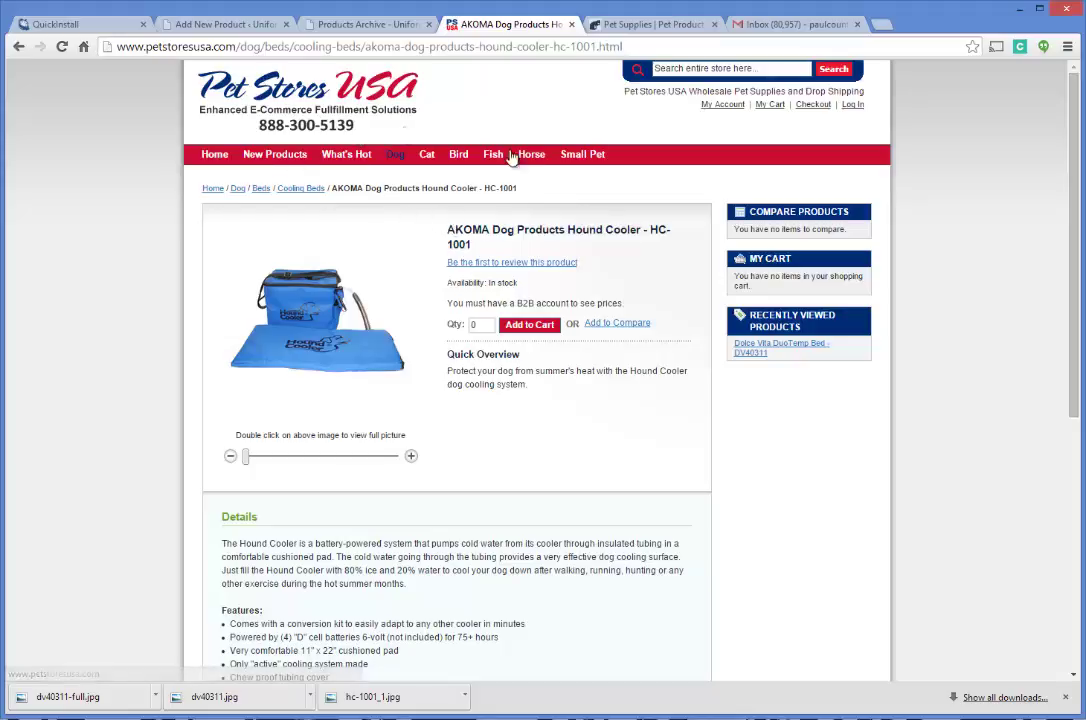
left_click_drag(447, 230, 489, 253)
key("ctrl+c")
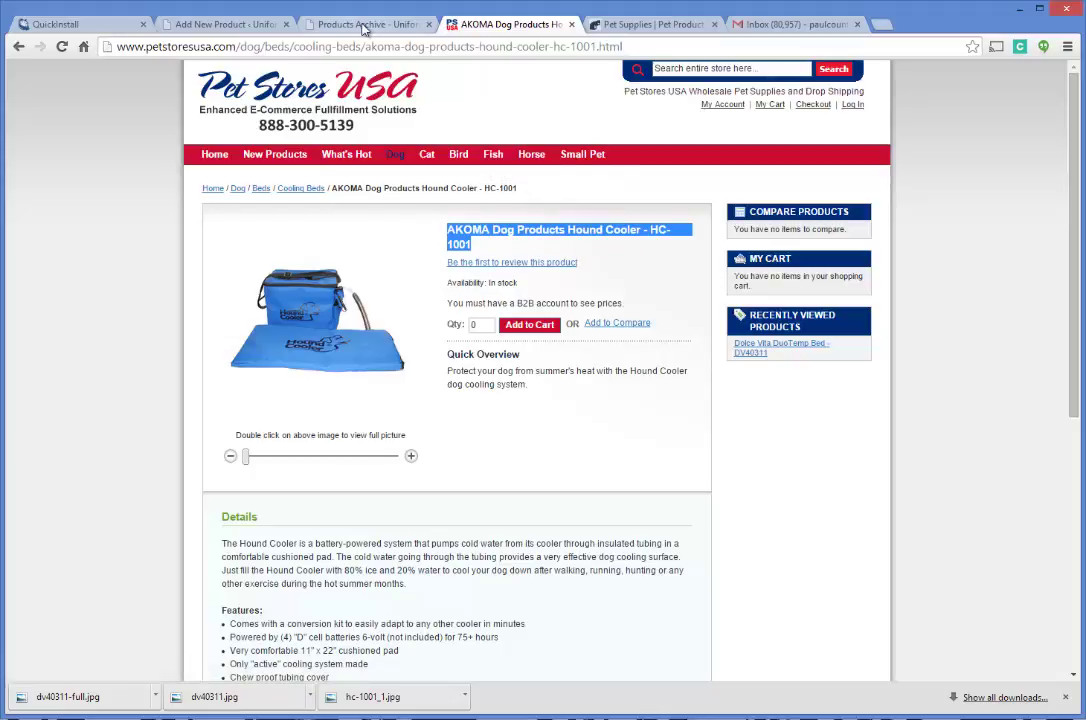
left_click(366, 24)
left_click(258, 33)
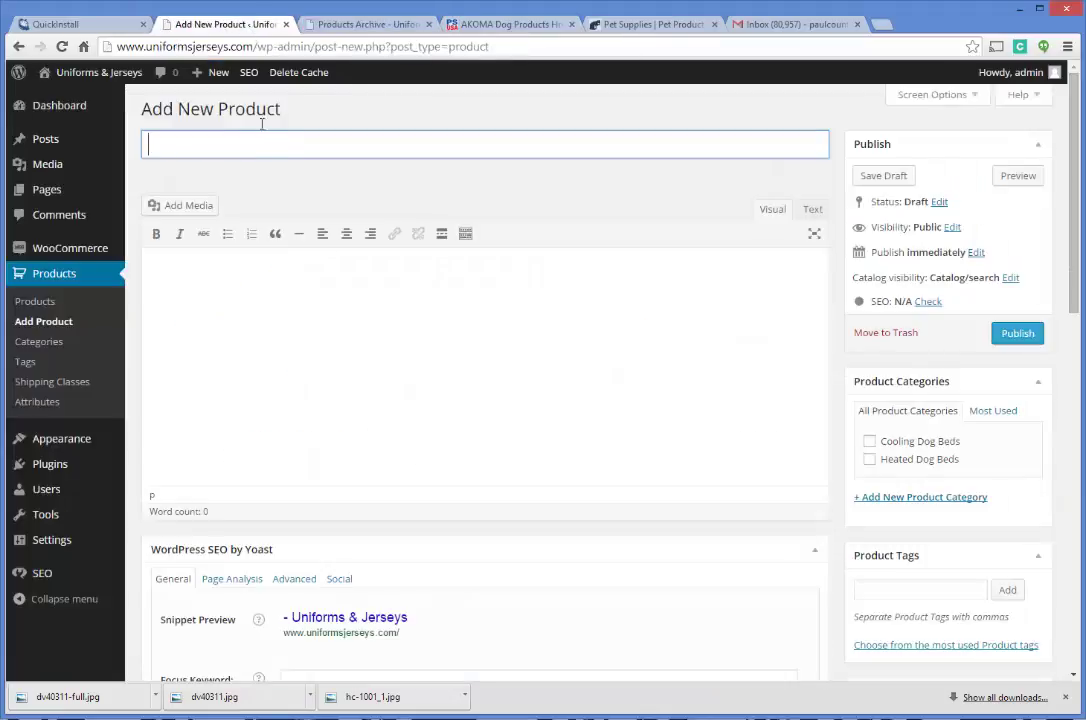
key("ctrl+v")
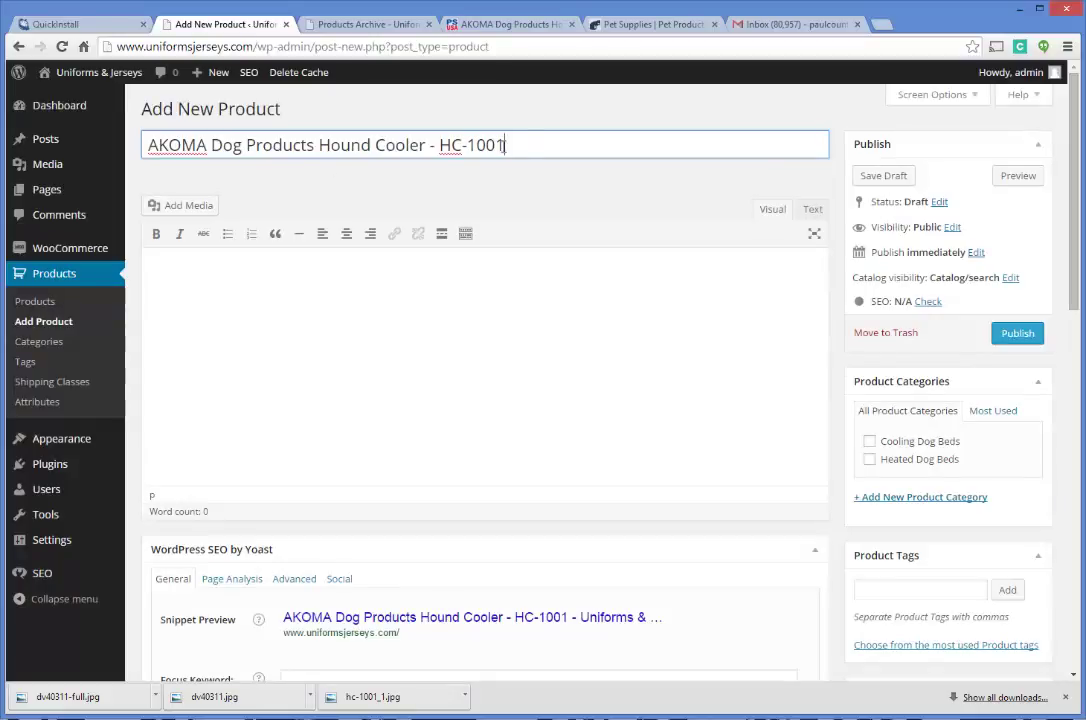
- Replace the model number ending of the product name with "Dog Bed" to read "AKOMA Dog Products Hound Cooler Dog Bed"
key("BackSpace")
key("BackSpace")
key("BackSpace")
key("BackSpace")
key("BackSpace")
key("BackSpace")
key("BackSpace")
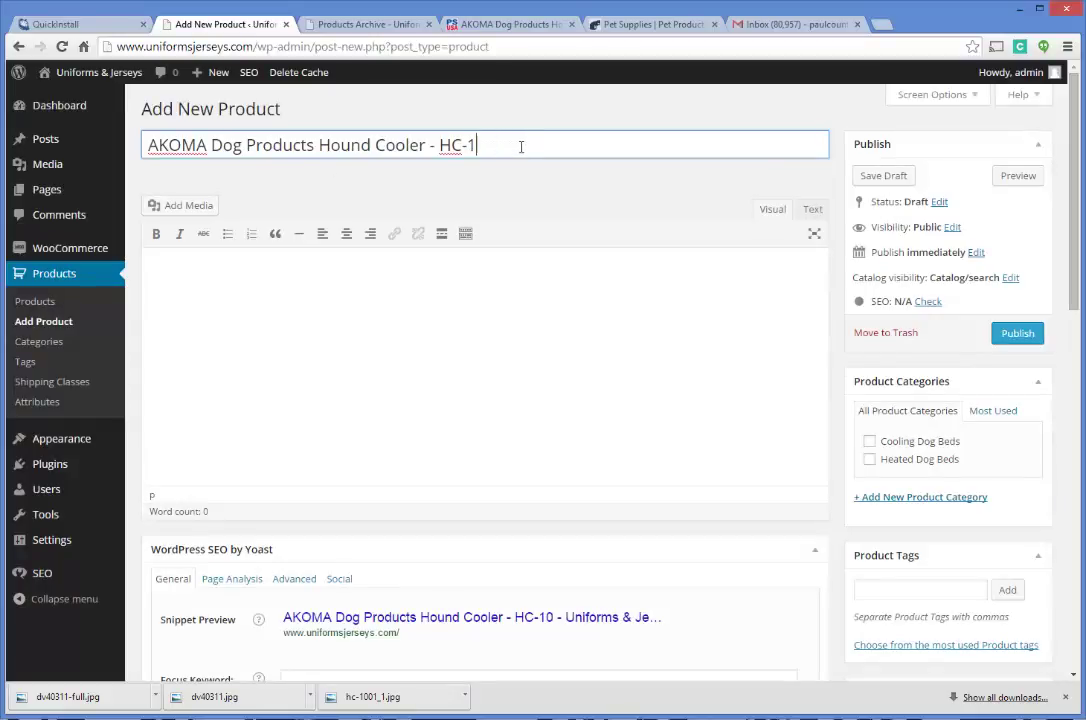
key("BackSpace")
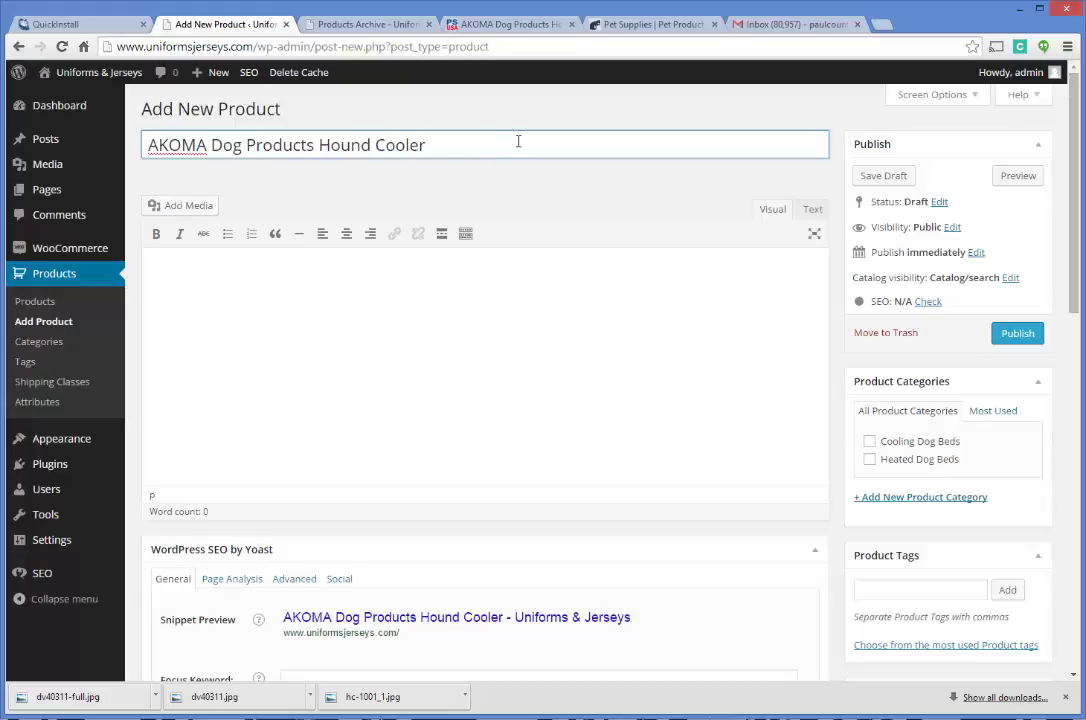
type("Dog Bed")
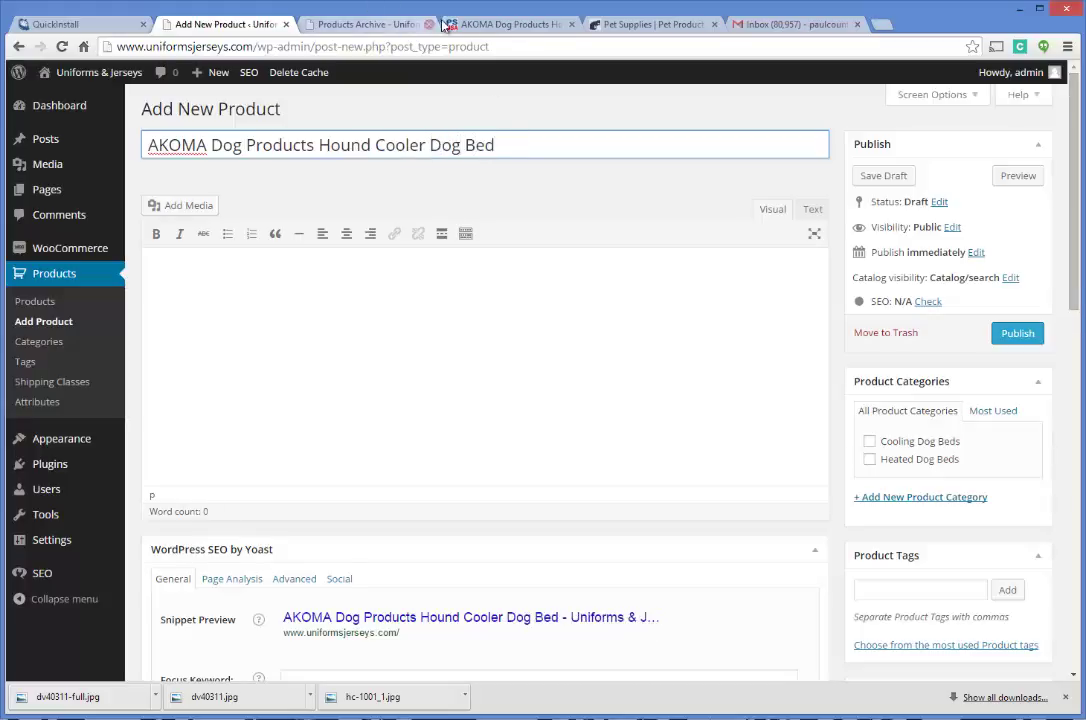
- Copy the Details paragraph and the full Features list from the supplier's Hound Cooler page
left_click(508, 24)
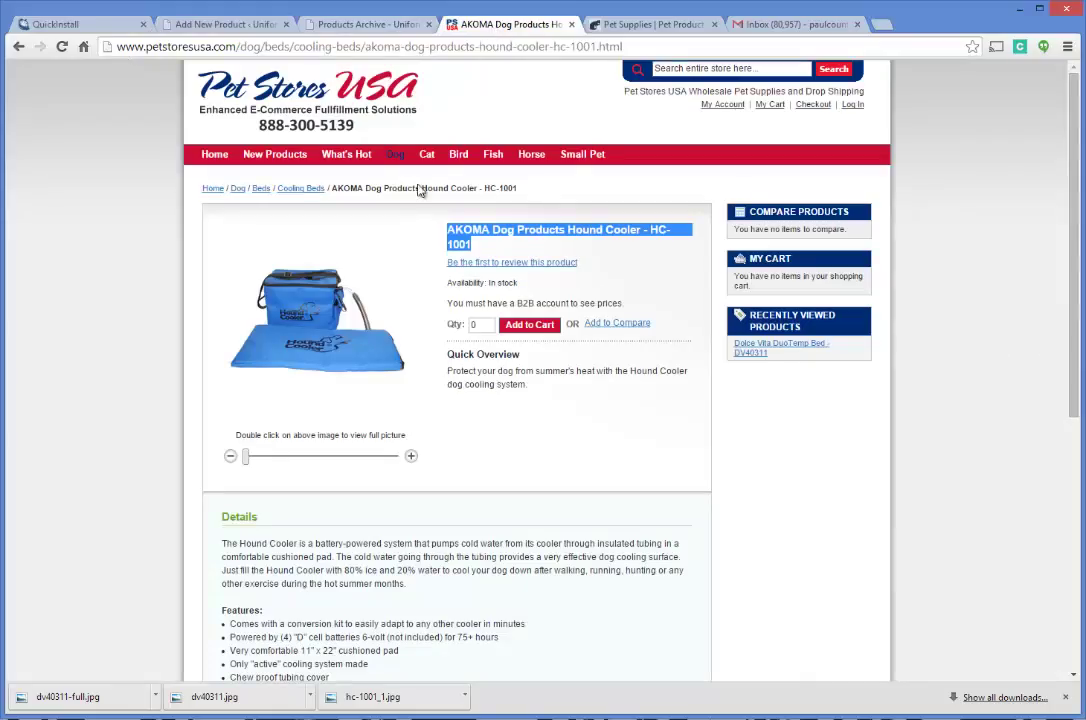
scroll(335, 420, "down", 3)
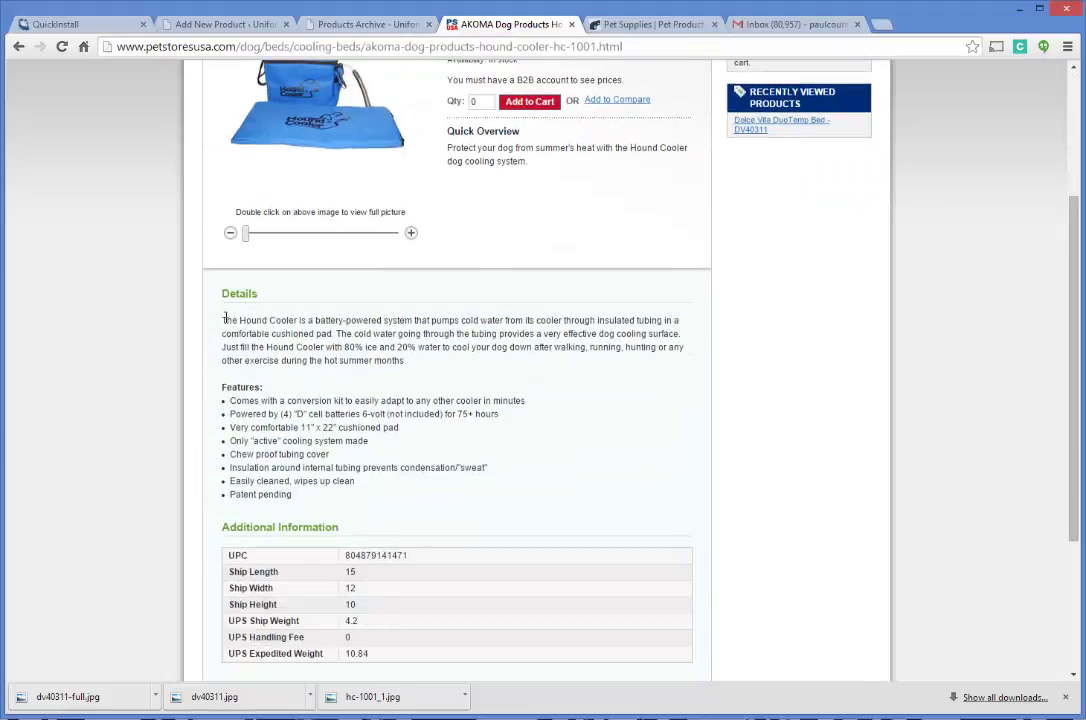
left_click_drag(222, 320, 377, 460)
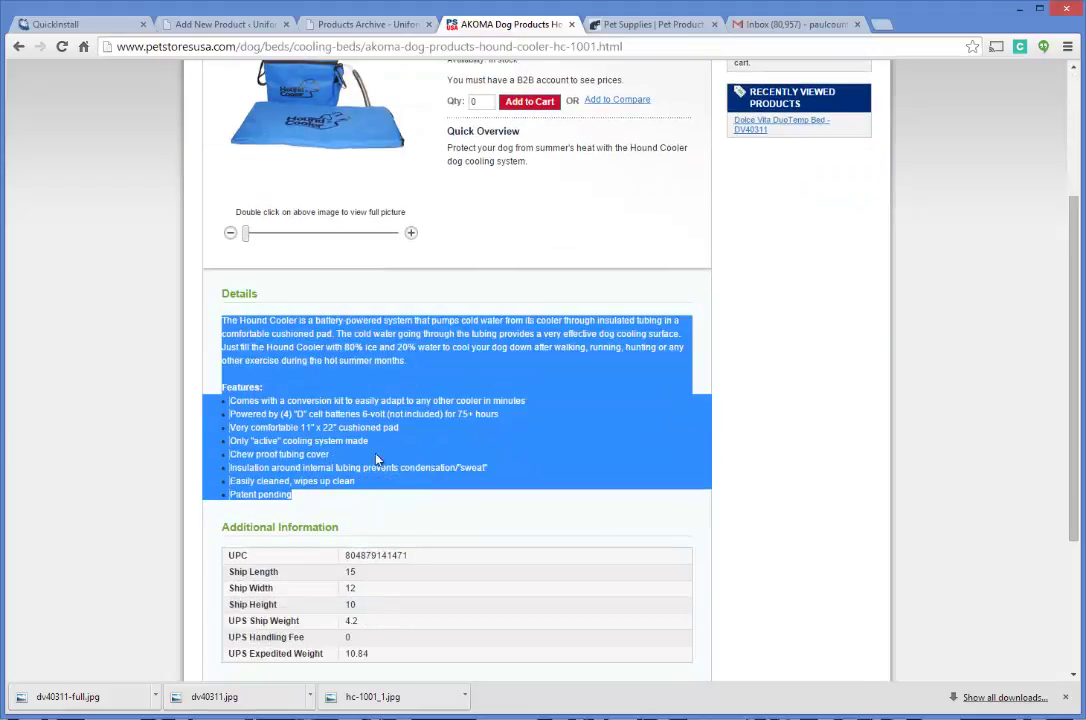
right_click(340, 360)
left_click(365, 366)
right_click(345, 340)
left_click(367, 346)
right_click(256, 322)
left_click(349, 334)
right_click(299, 343)
left_click(332, 351)
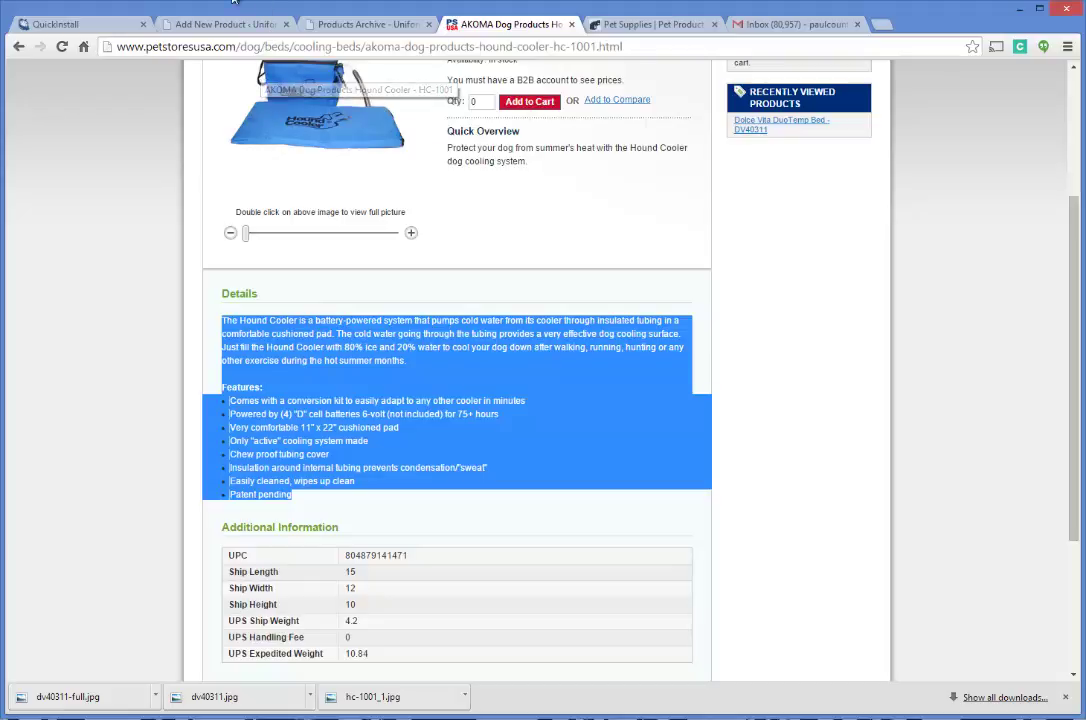
right_click(298, 338)
left_click(300, 345)
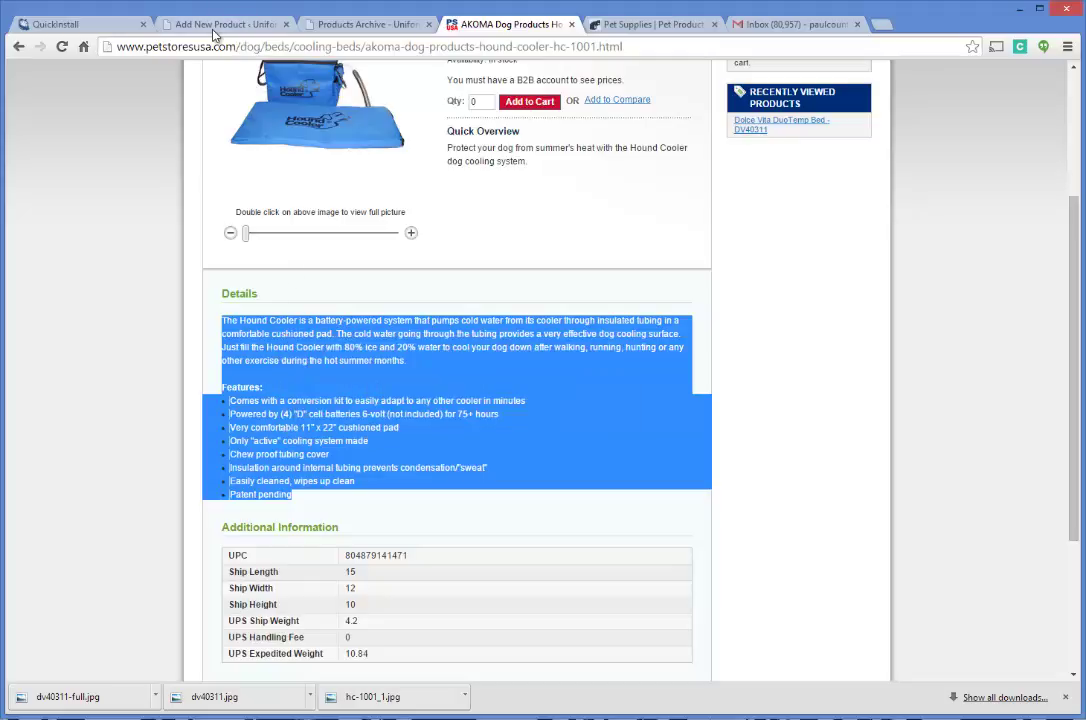
- Paste the supplier text as the product description and insert "cooling dog bed" before "system" in the first sentence
left_click(190, 25)
left_click(279, 279)
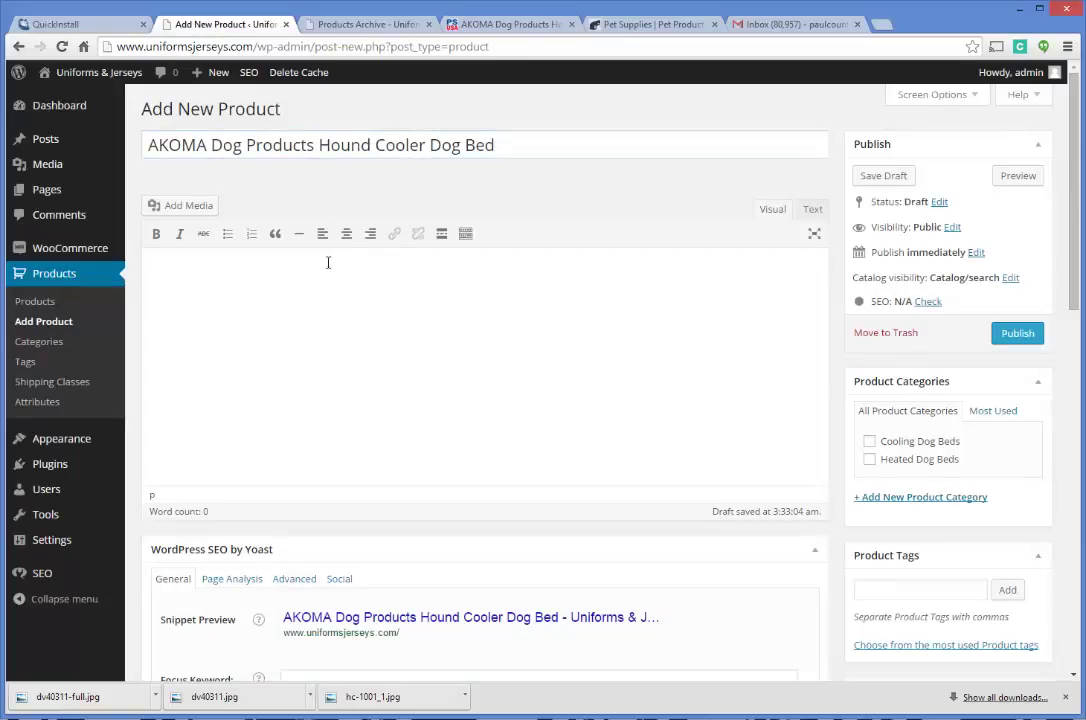
key("ctrl+v")
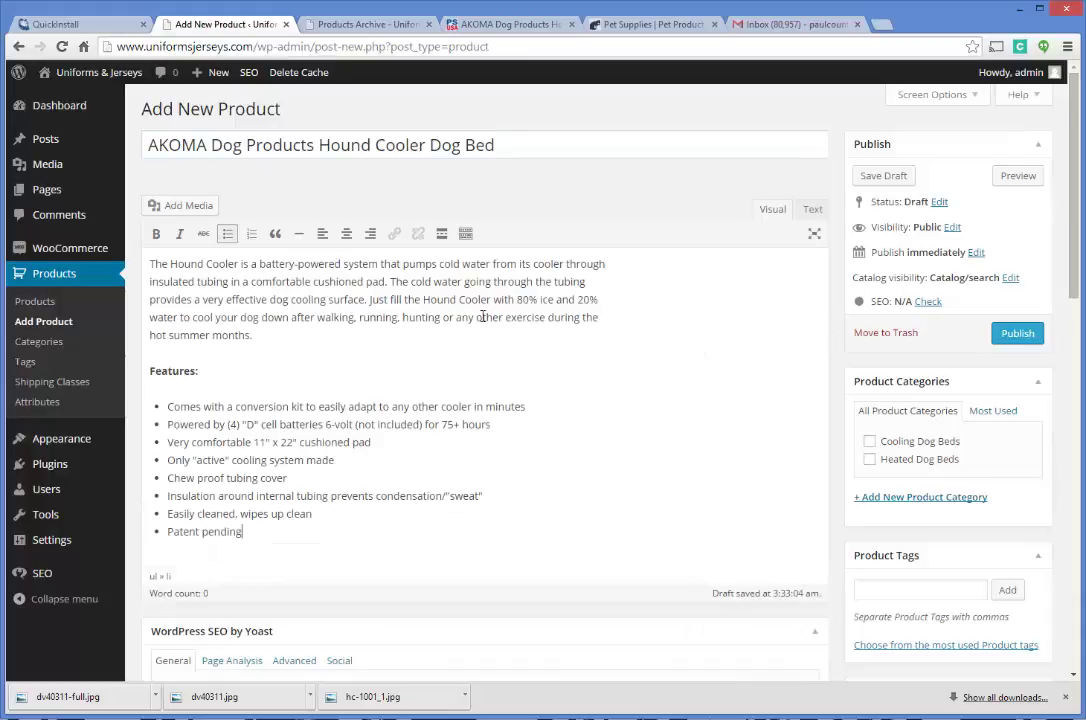
left_click(345, 264)
type("cooling dog be")
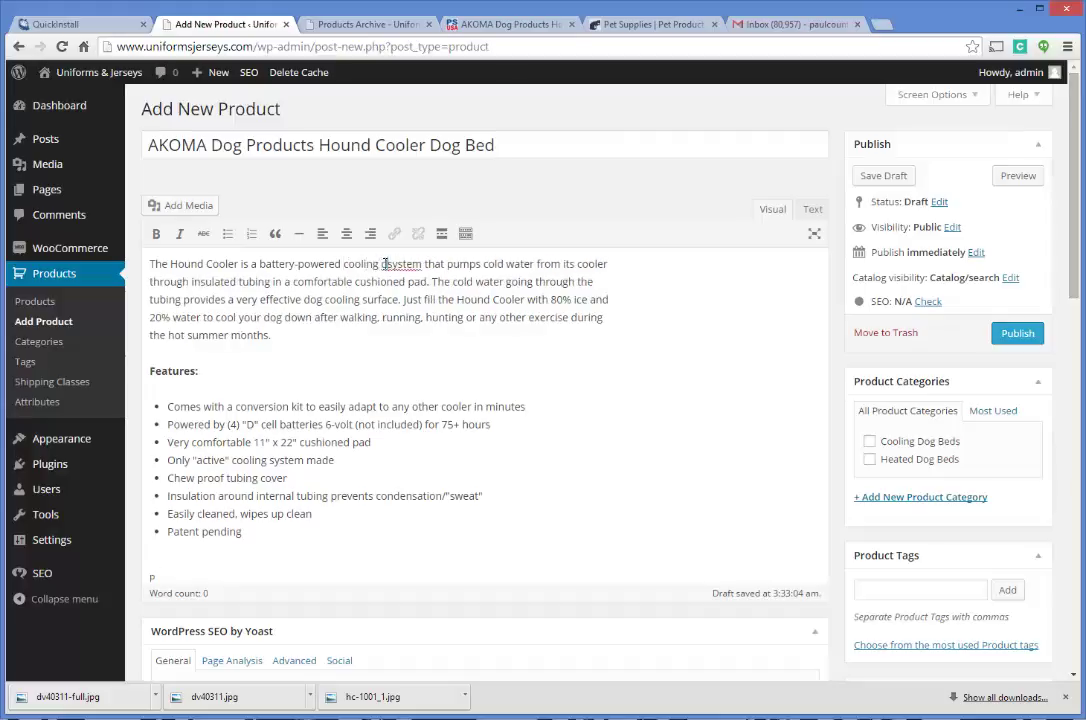
type("d")
- Enter "AKOMA Cooling Dog Bed -" as the product's SEO title in the Yoast settings
scroll(589, 333, "down", 1)
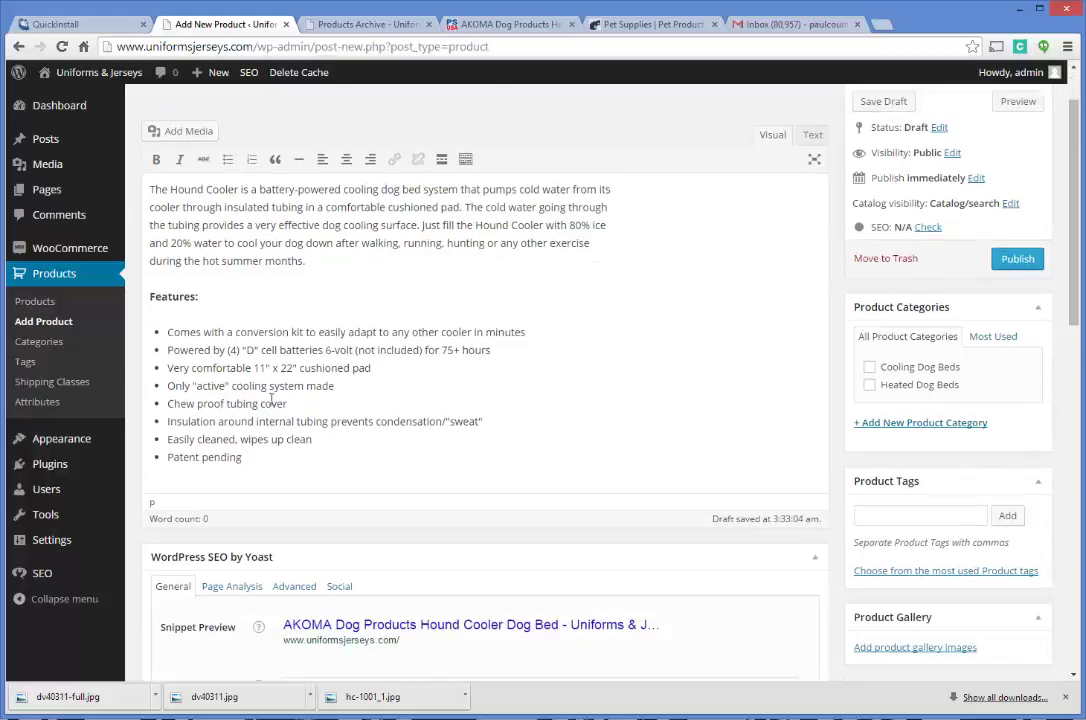
scroll(271, 400, "down", 4)
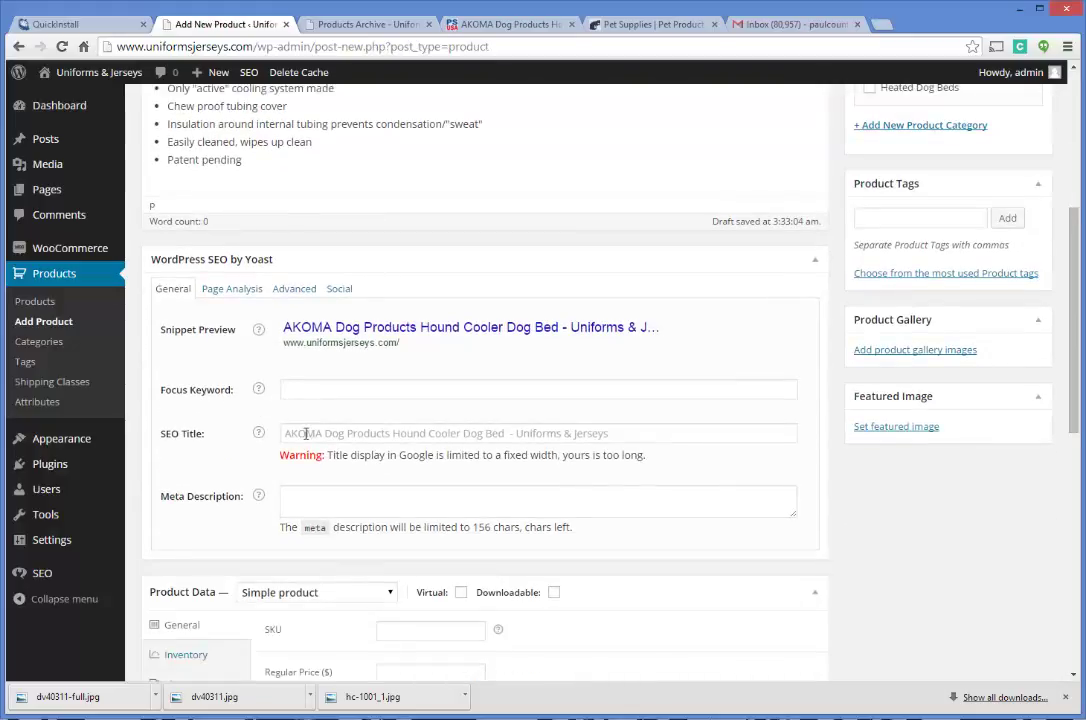
left_click(306, 433)
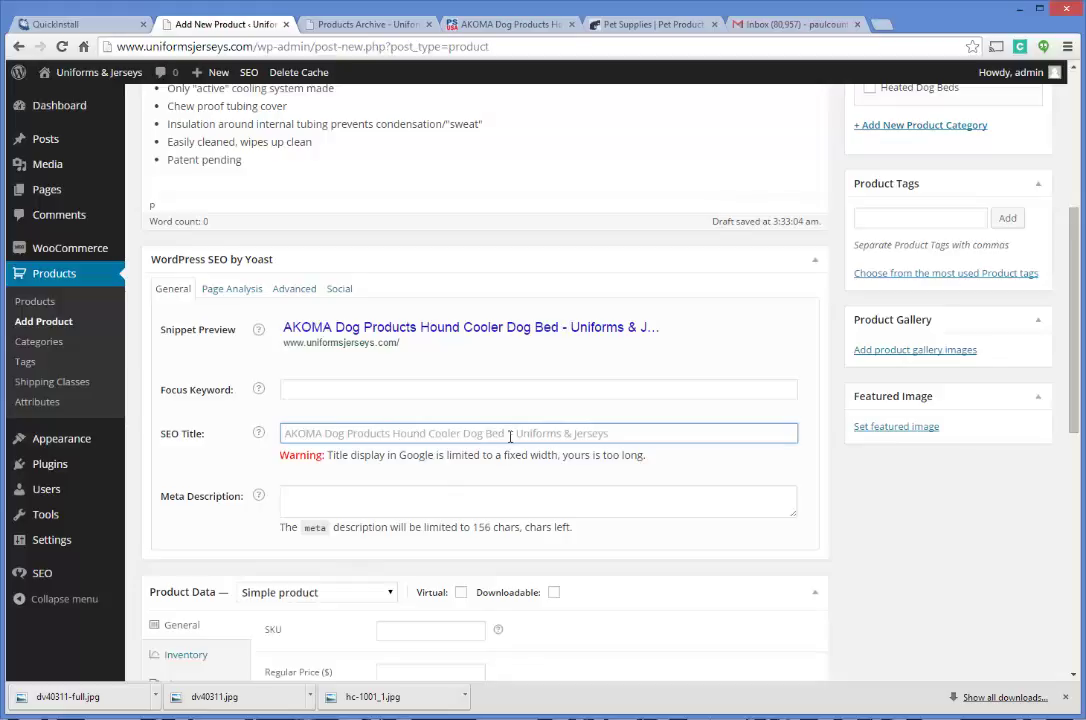
left_click(346, 387)
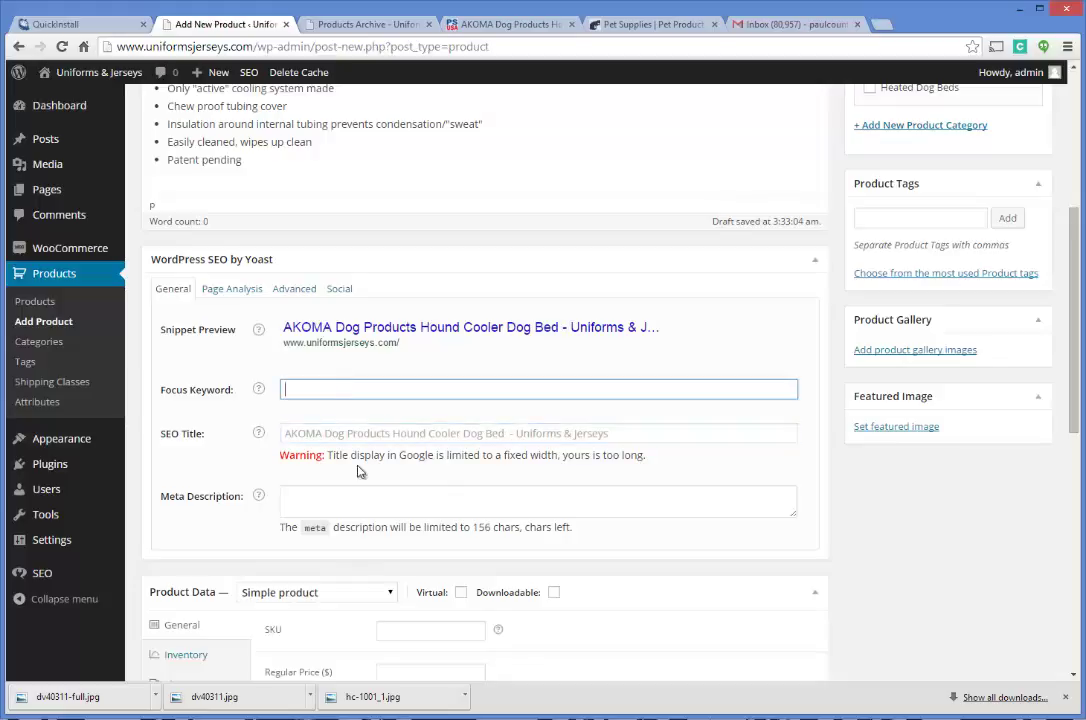
left_click(303, 432)
left_click(308, 501)
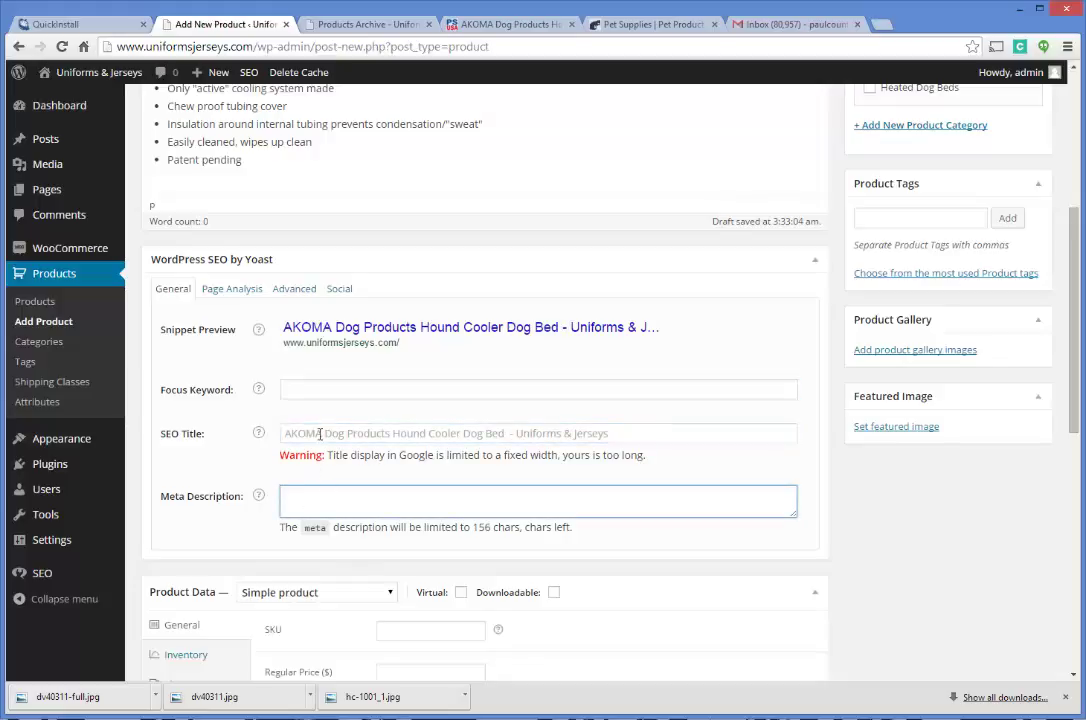
left_click(330, 435)
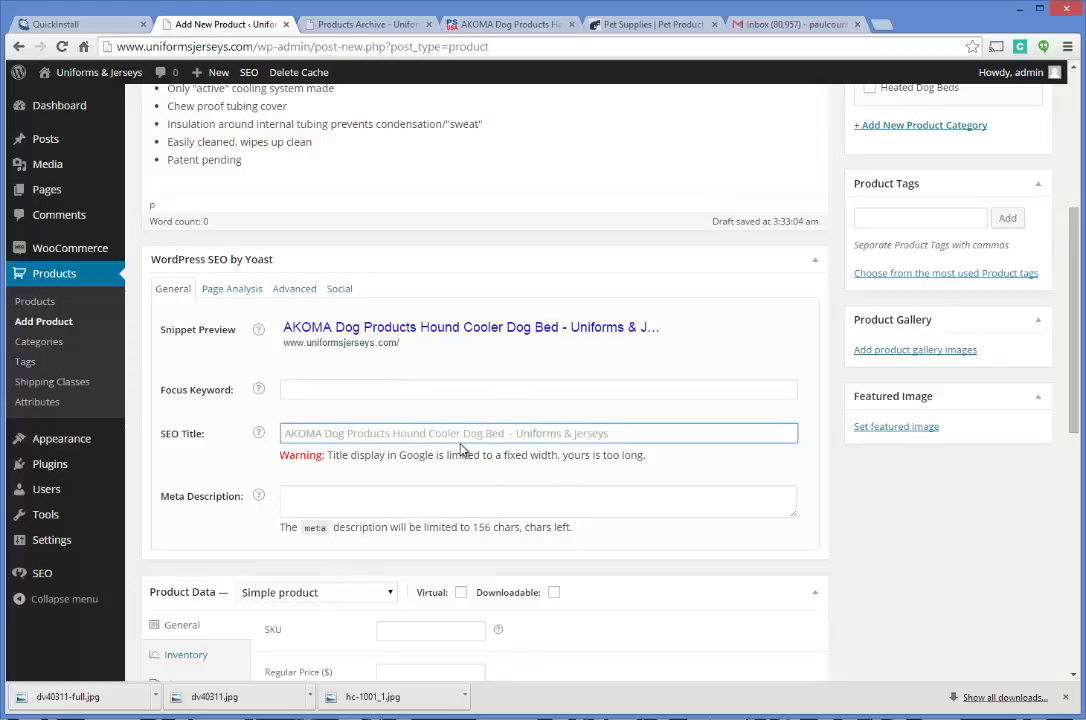
type("A")
scroll(450, 425, "up", 1)
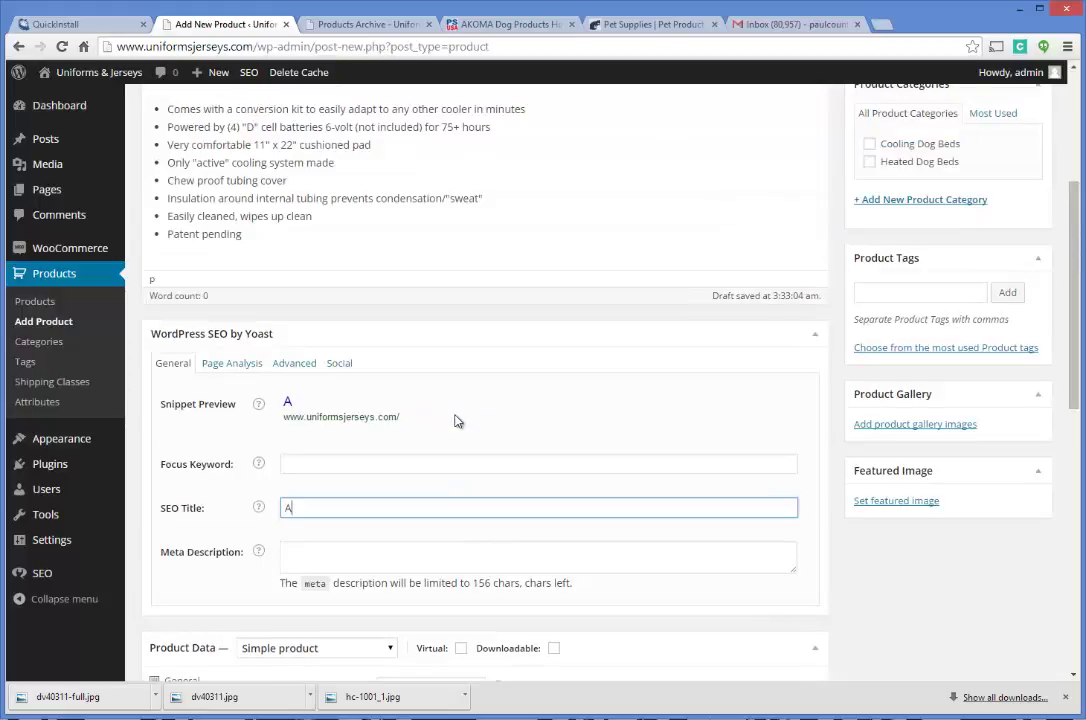
scroll(455, 422, "up", 3)
scroll(298, 281, "down", 6)
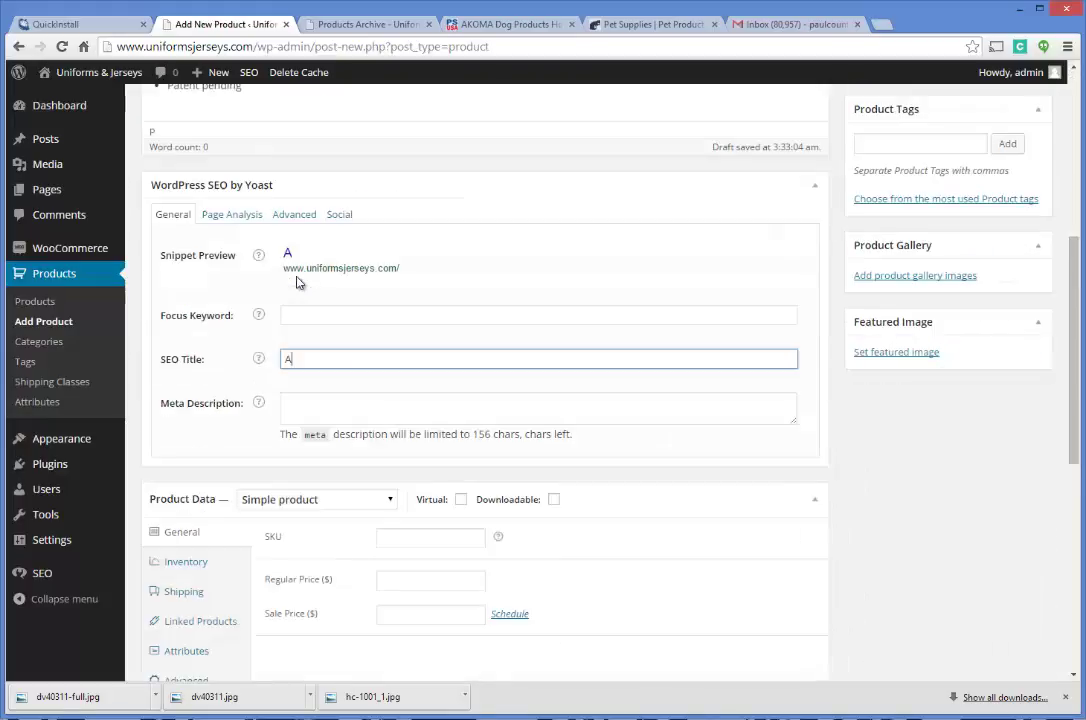
type("K")
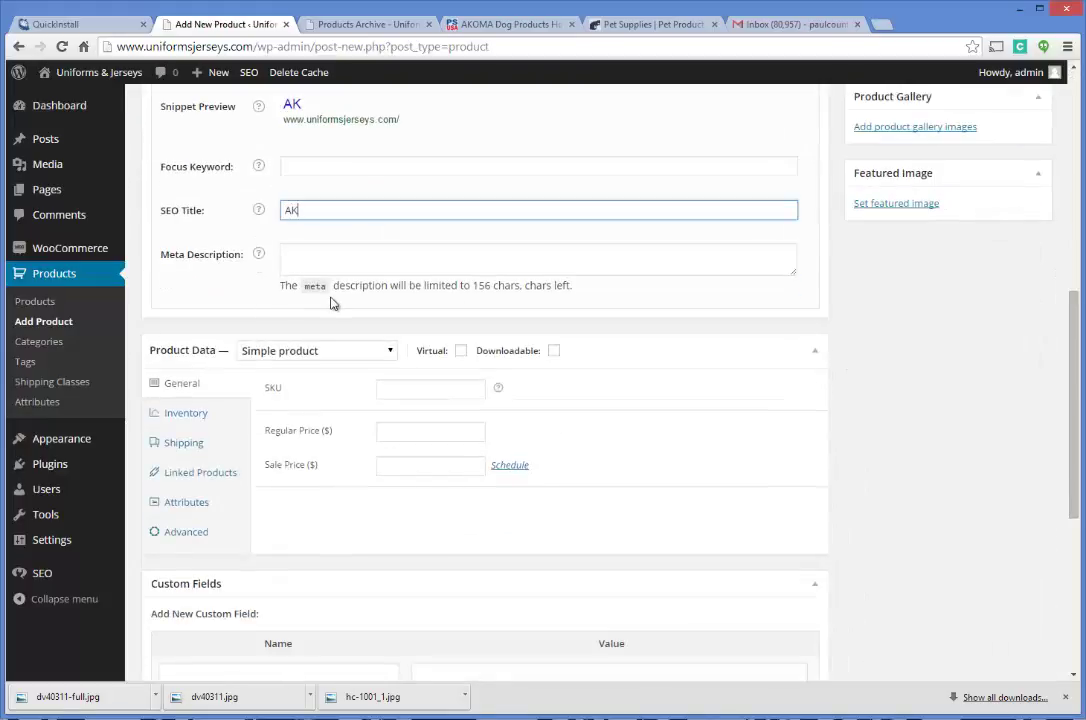
type("OMA Cooling ")
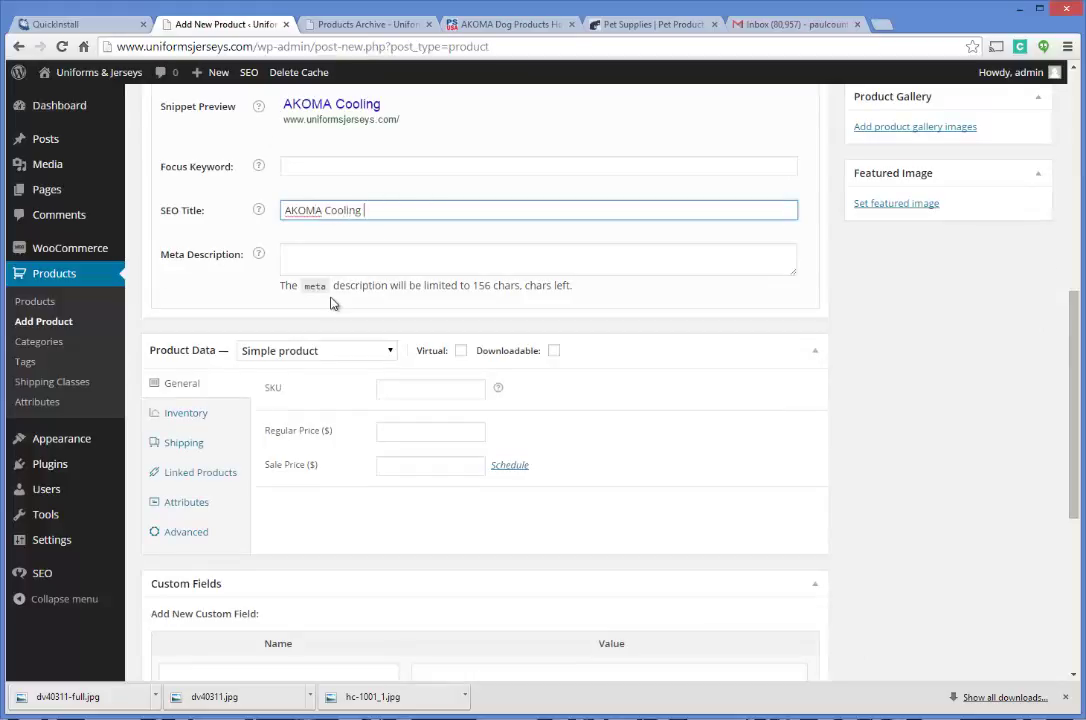
type("Dog be")
key("BackSpace")
key("BackSpace")
type("Bed -")
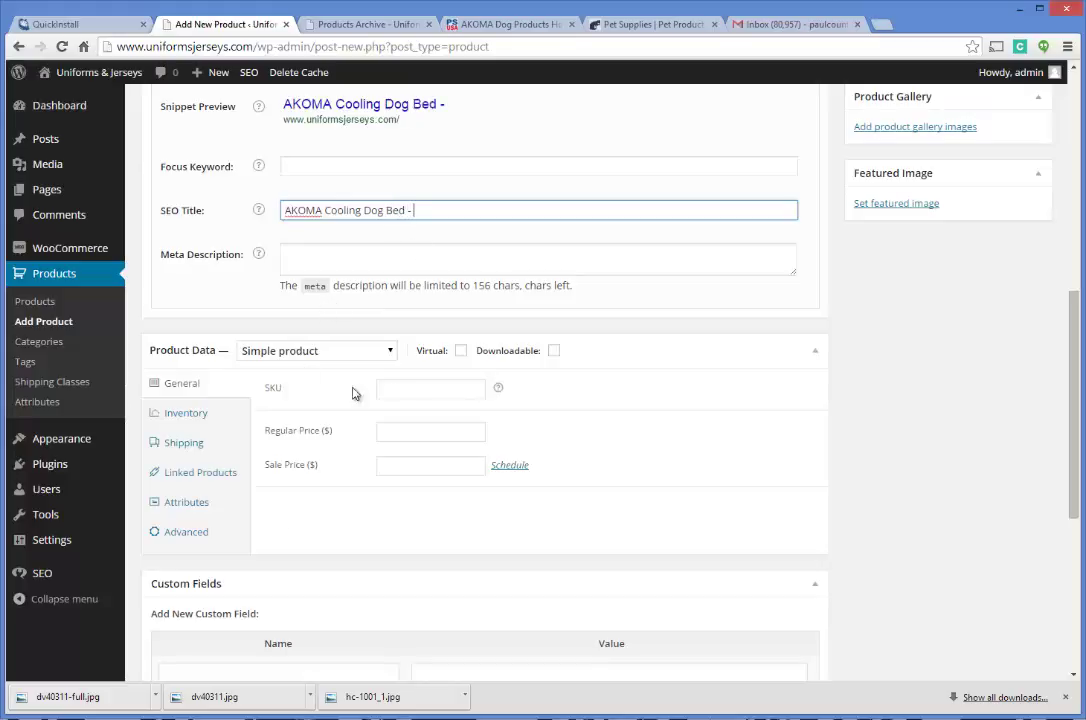
- Copy the model number HC-1001 from the supplier's page title and append it to the SEO title
left_click(450, 25)
scroll(512, 146, "up", 3)
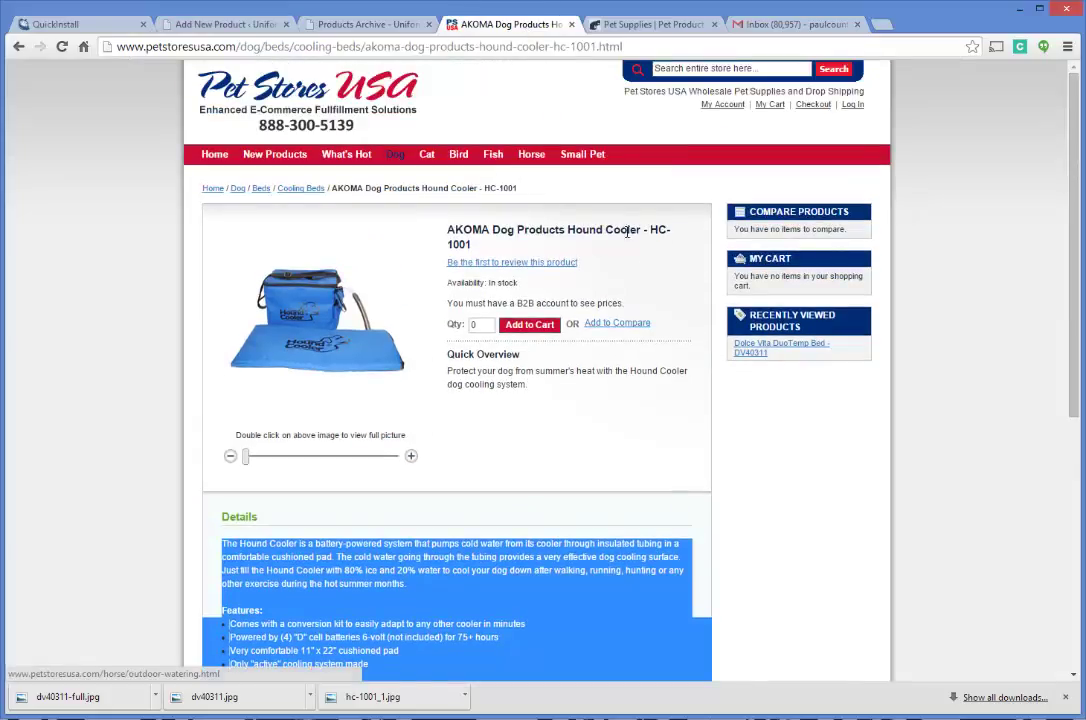
left_click_drag(651, 230, 654, 245)
key("ctrl+c")
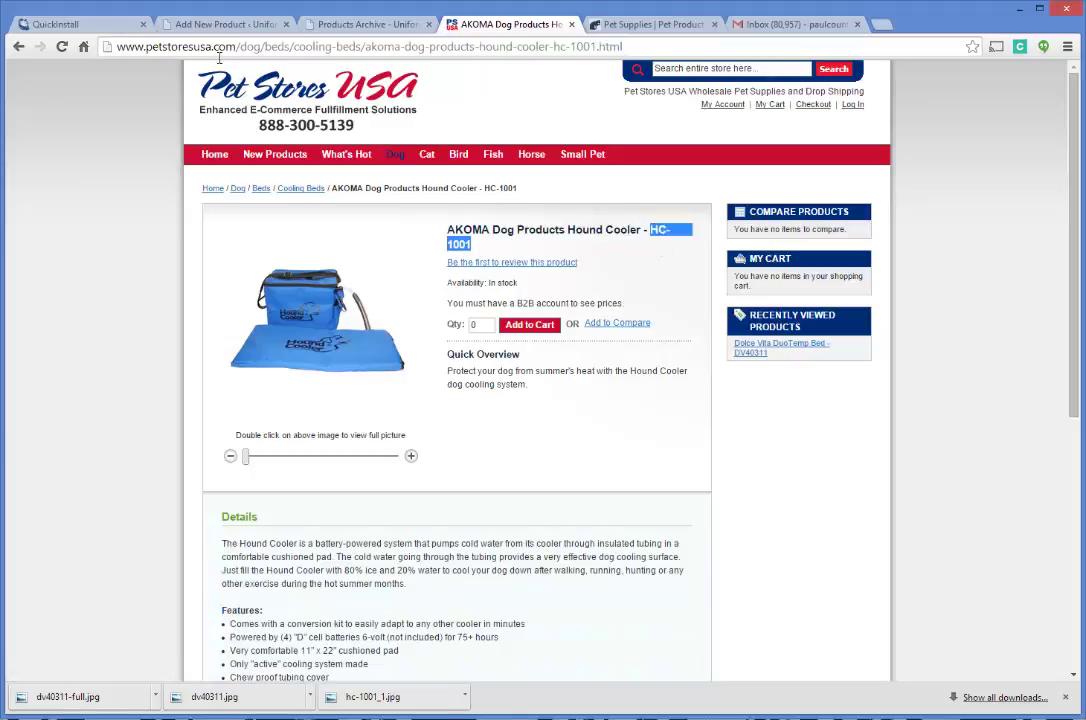
left_click(225, 24)
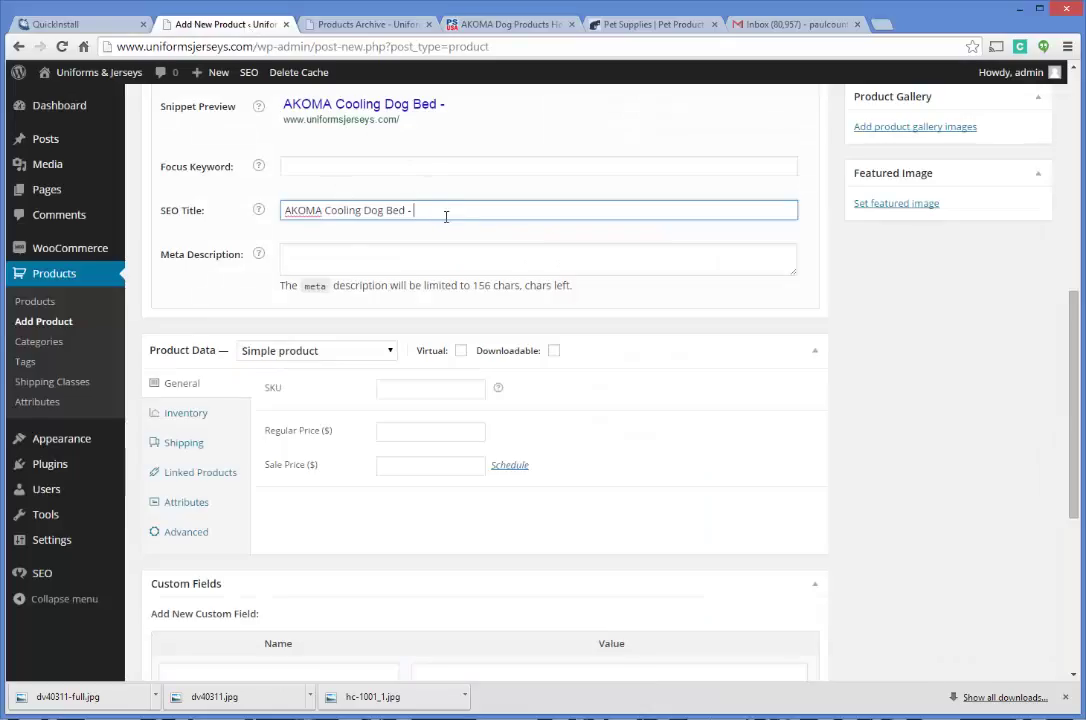
key("ctrl+v")
- Begin the meta description with "Keep your dog cool in the hot months with this"
left_click(354, 257)
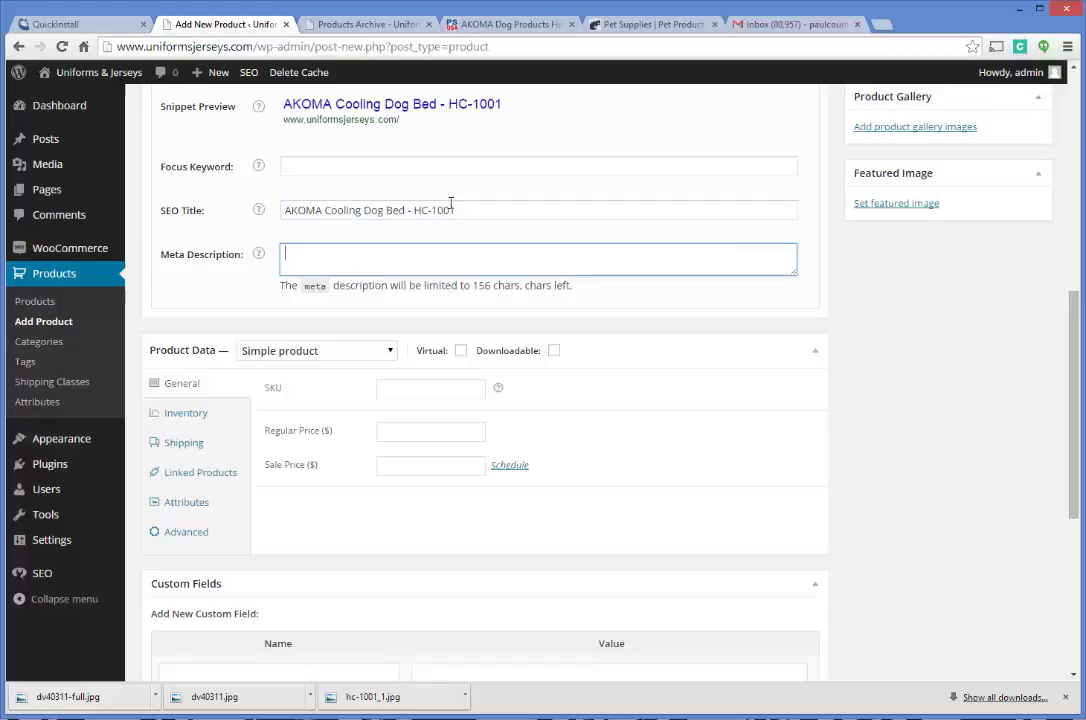
left_click(345, 170)
left_click(342, 262)
left_click(288, 210)
left_click(309, 253)
type("Keep")
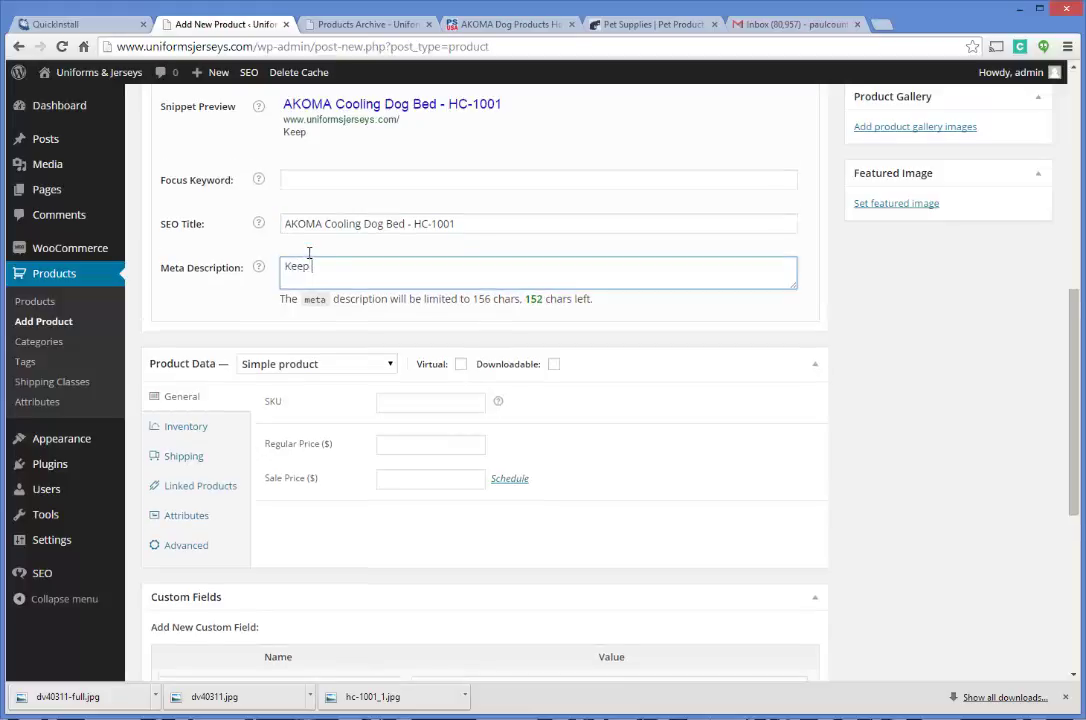
type(" your dog cool in the hot sum")
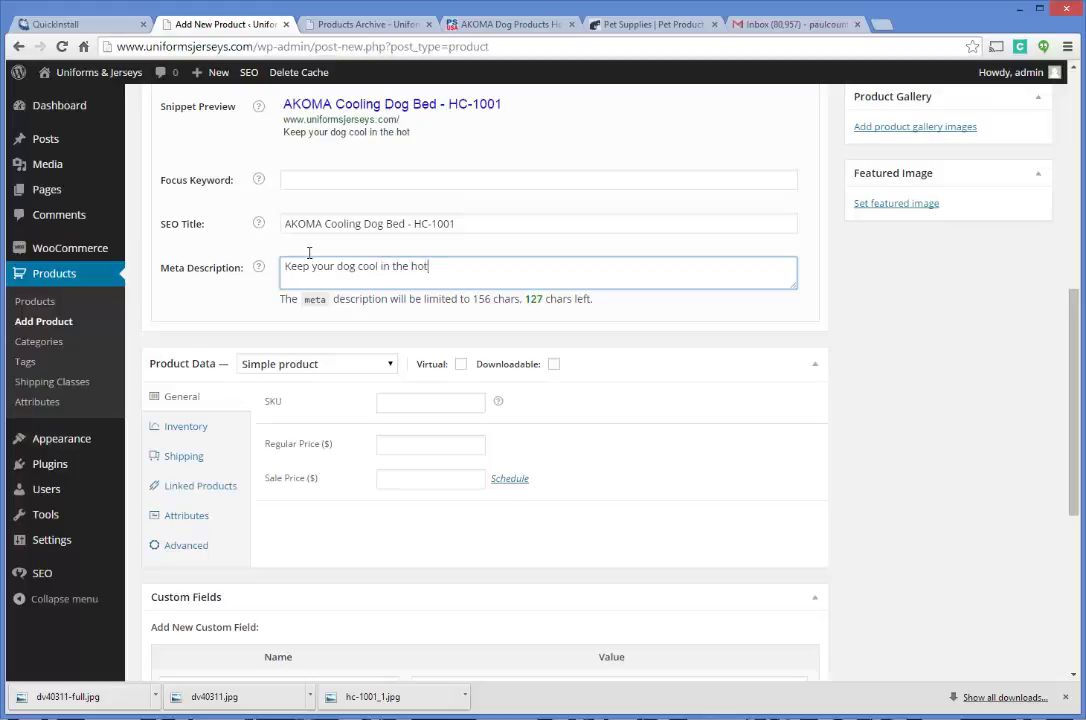
key("BackSpace")
key("BackSpace")
key("BackSpace")
type("months with this")
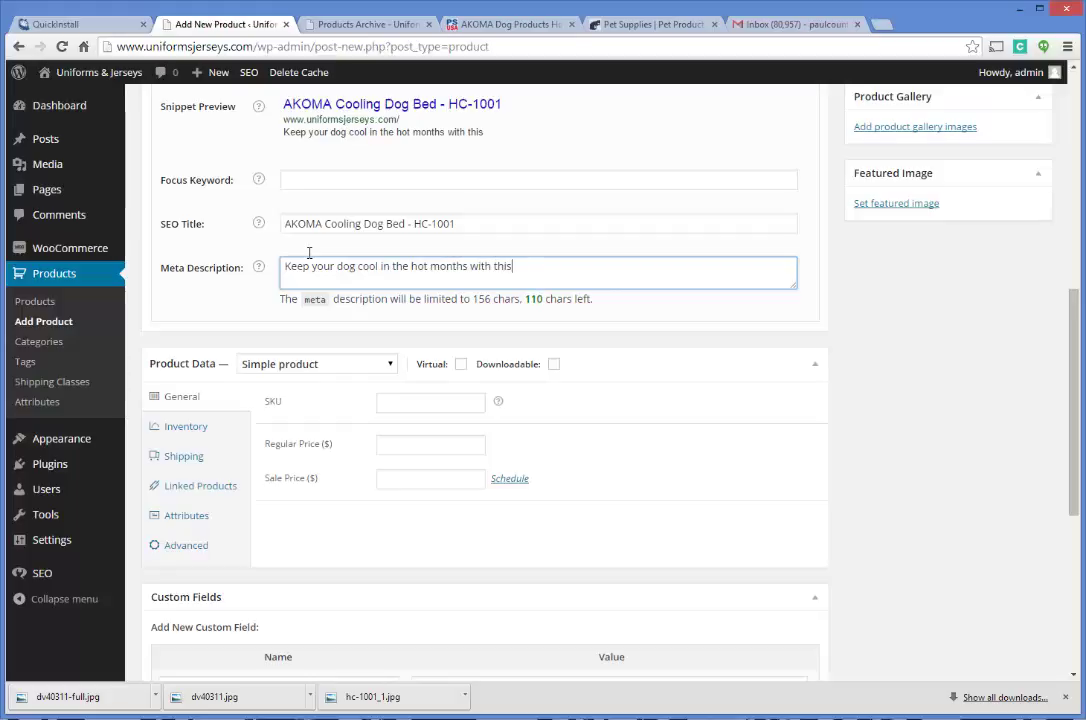
- Replace the meta description's last word with "the AKOMA cooling dog bed. This"
key("BackSpace")
key("BackSpace")
type("E")
key("BackSpace")
type("e")
type(" AIKOM")
key("BackSpace")
key("BackSpace")
key("BackSpace")
key("BackSpace")
type("KOM")
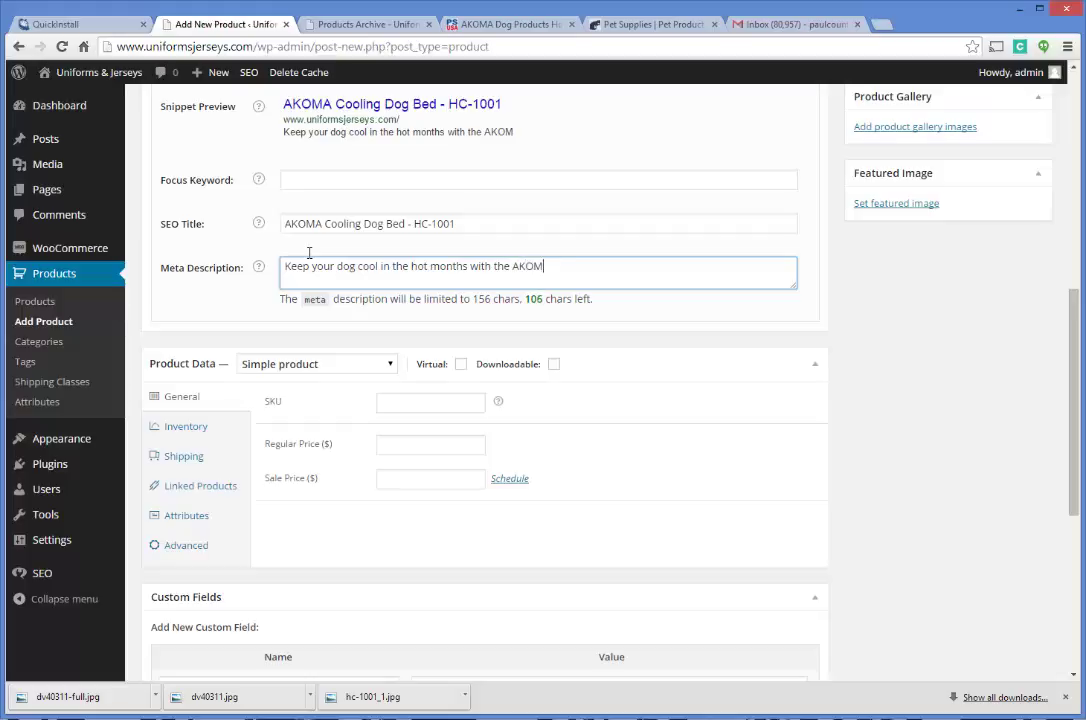
type("A cooling do")
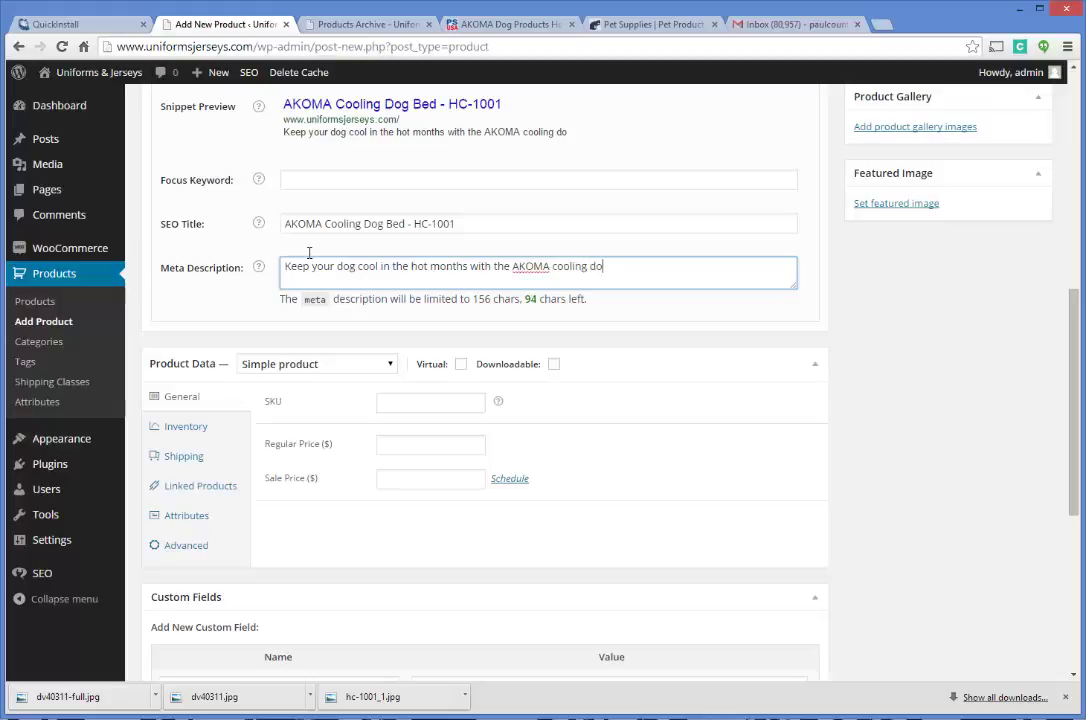
type("g bed. This ")
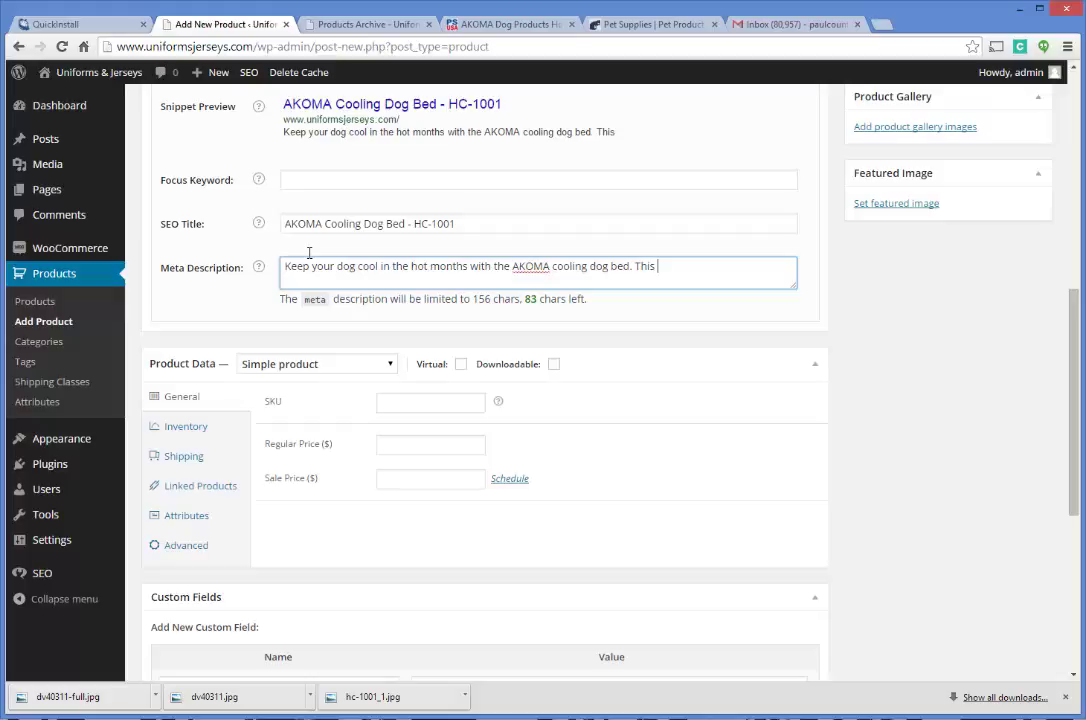
- Finish the meta description with "innovative bed is sure to bring a smile to your dog's face." and review the snippet preview
type("innovative bed is sure ")
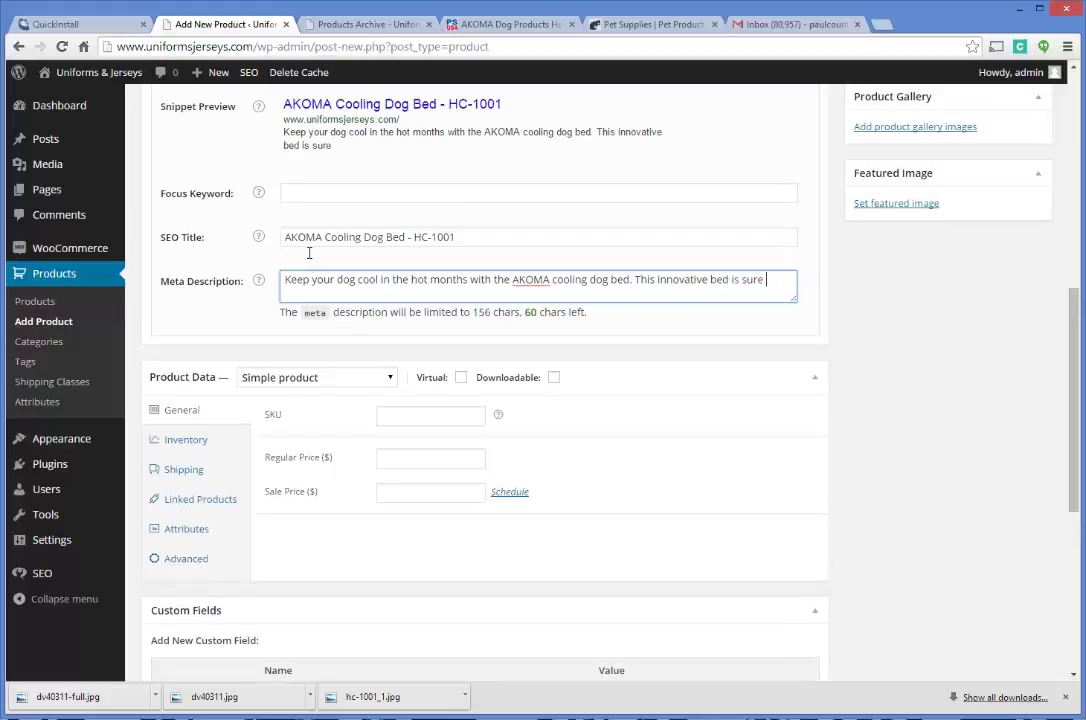
type("to bring a smile to your dog's fac")
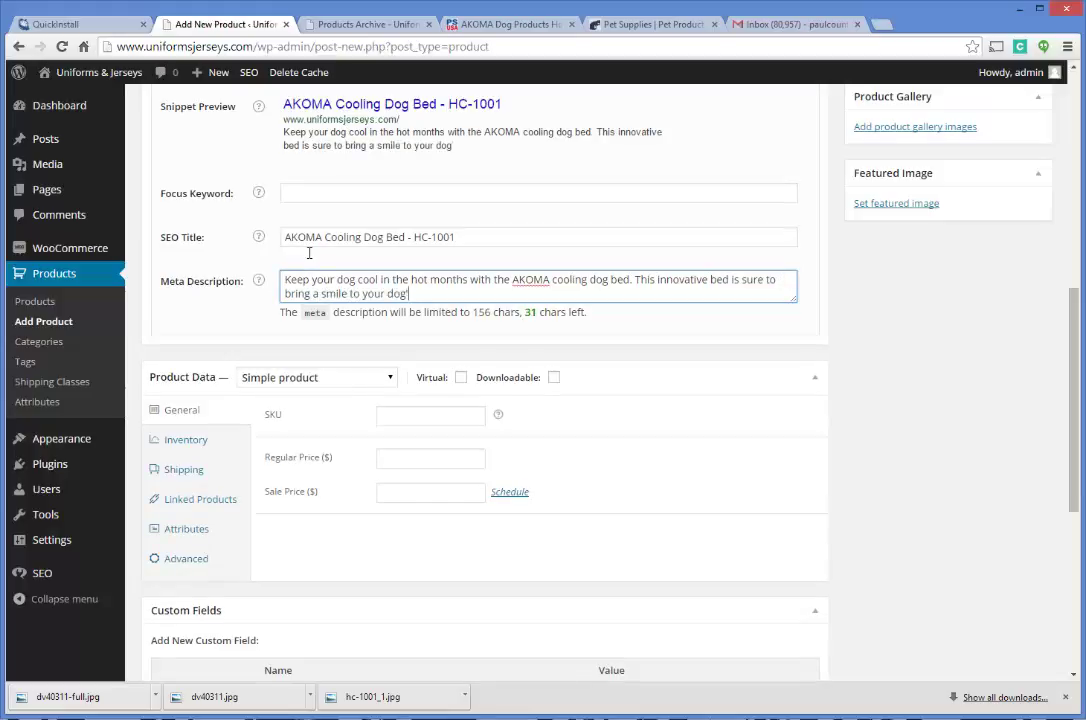
type("e.")
scroll(480, 238, "down", 3)
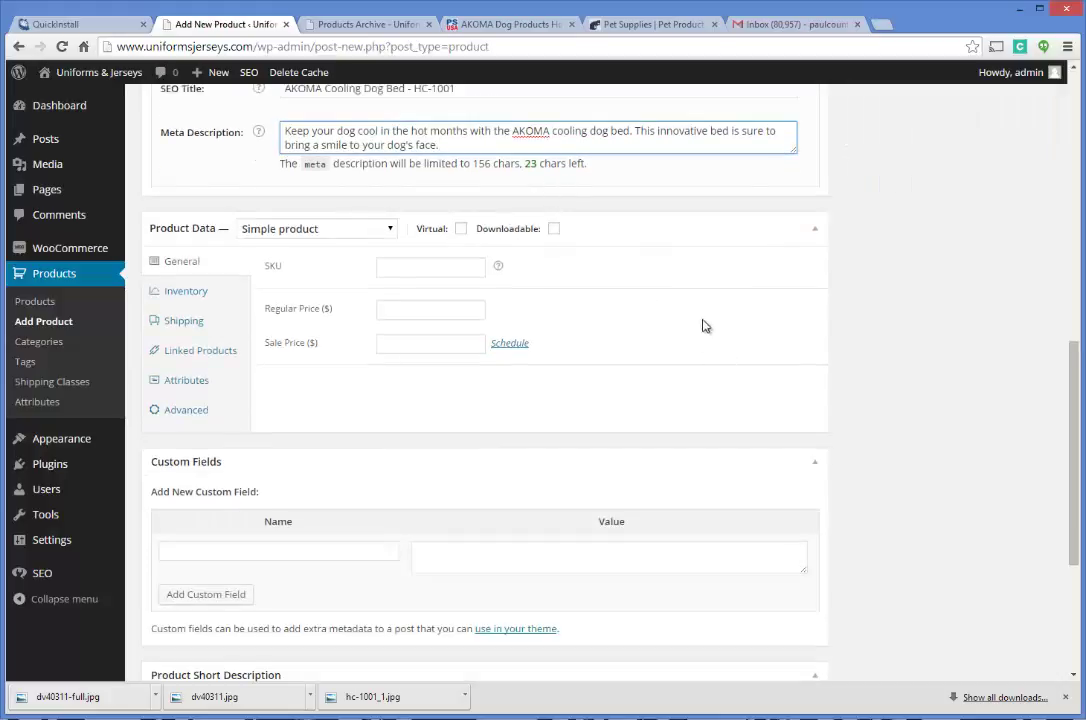
scroll(703, 325, "up", 3)
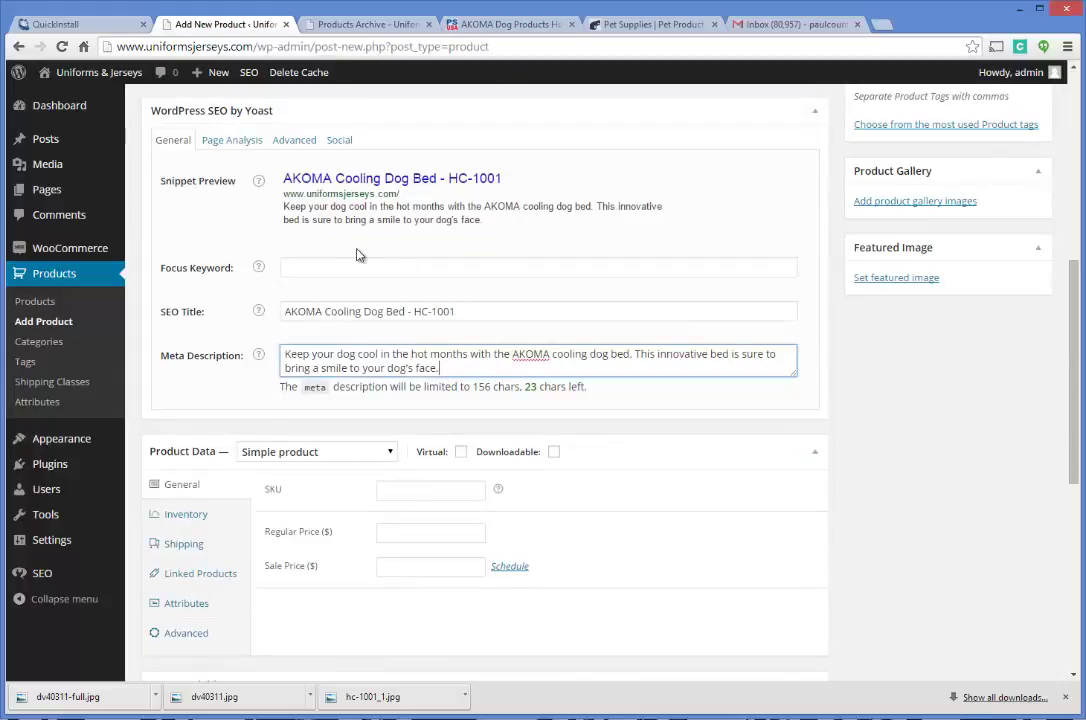
scroll(480, 270, "down", 3)
scroll(368, 208, "up", 4)
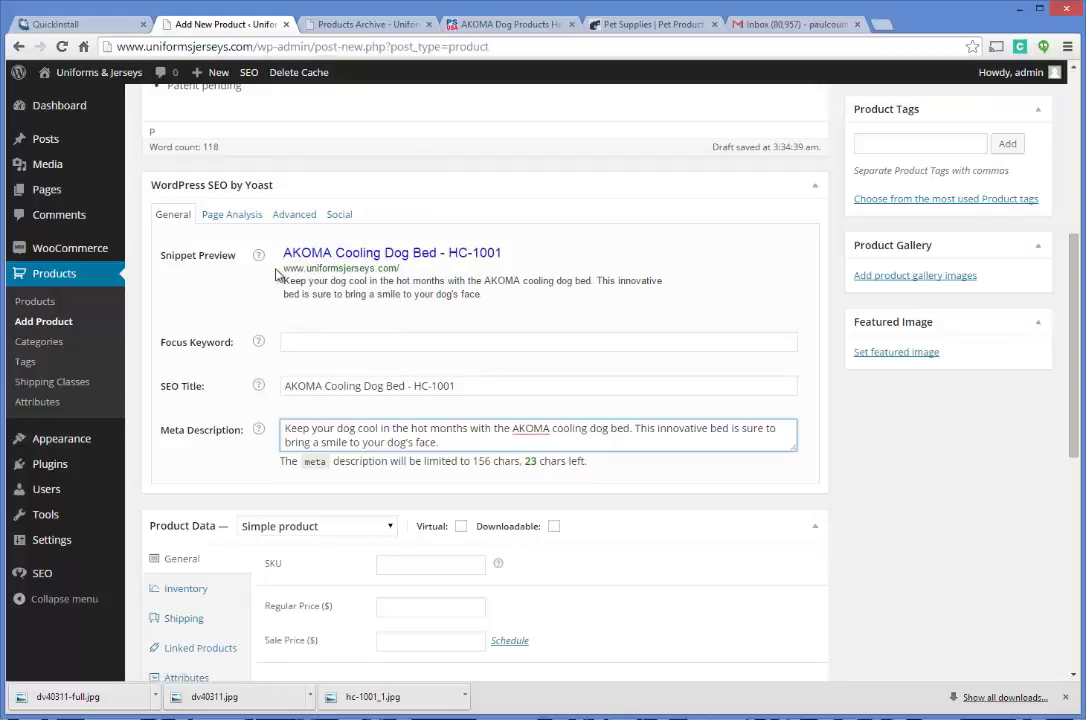
left_click_drag(283, 268, 421, 276)
left_click(401, 293)
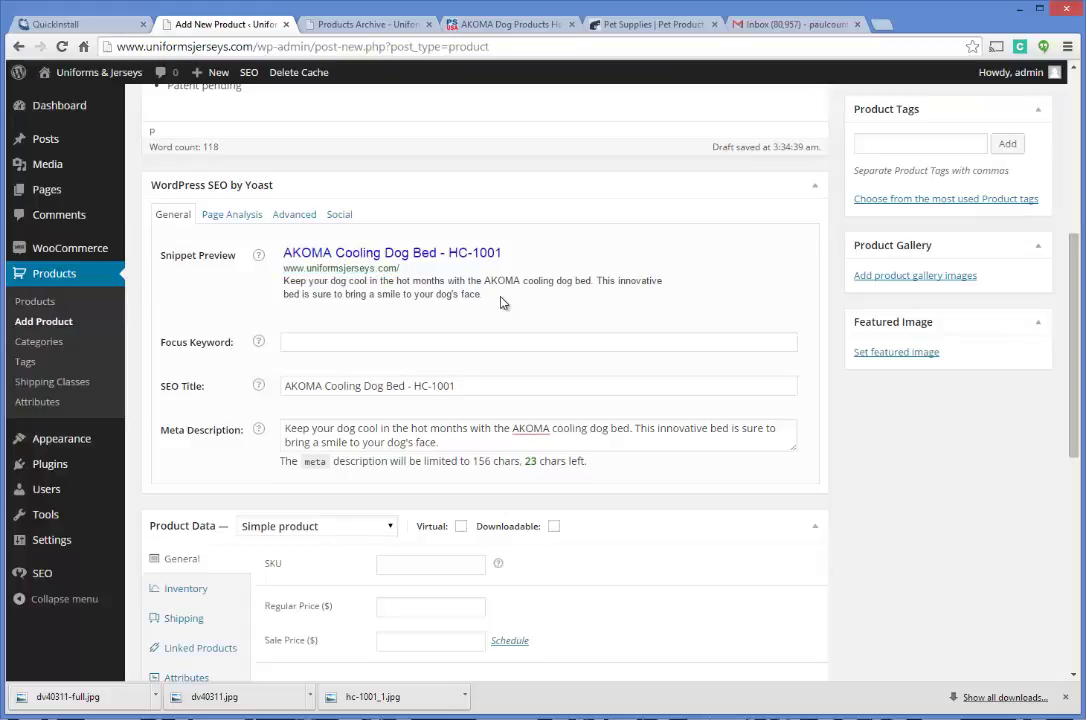
- Set the focus keyword to "cooling dog bed" using the matching suggestion
left_click(396, 346)
type("AK")
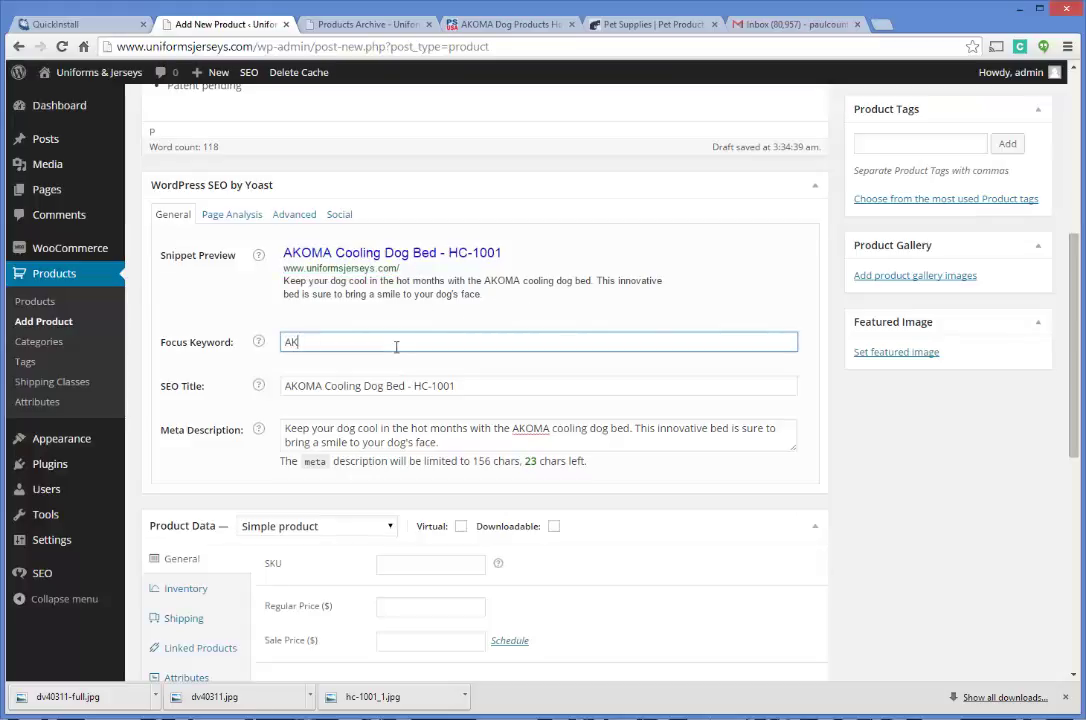
type("OMA")
key("BackSpace")
key("BackSpace")
key("BackSpace")
key("BackSpace")
key("BackSpace")
type("cool")
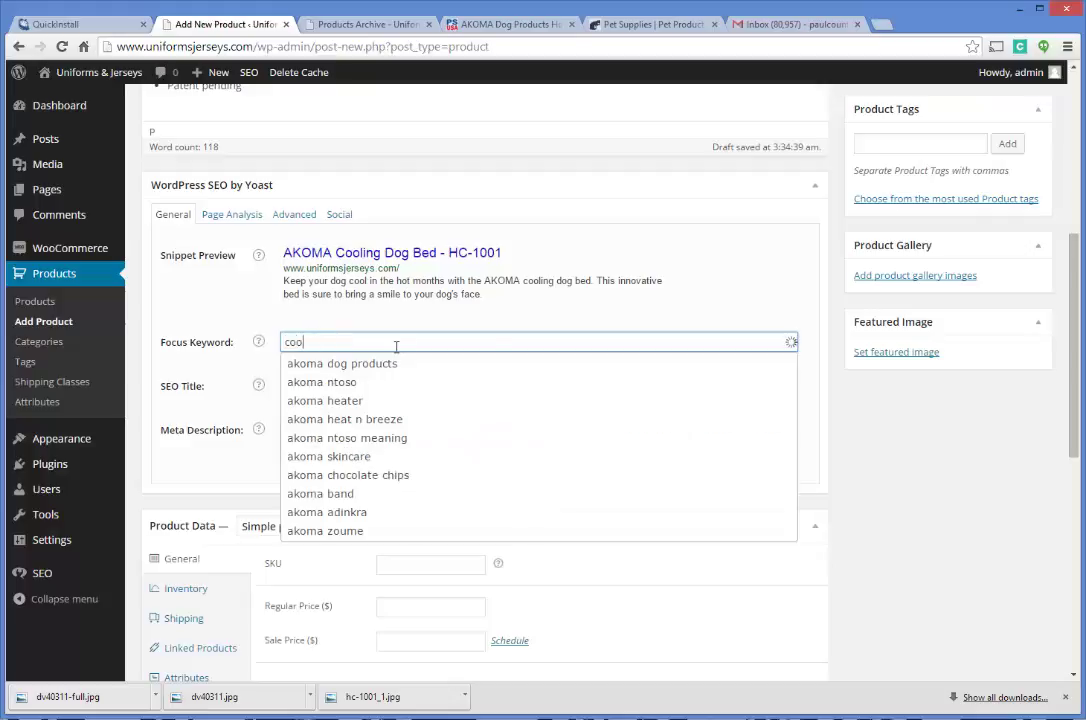
type("dog bed")
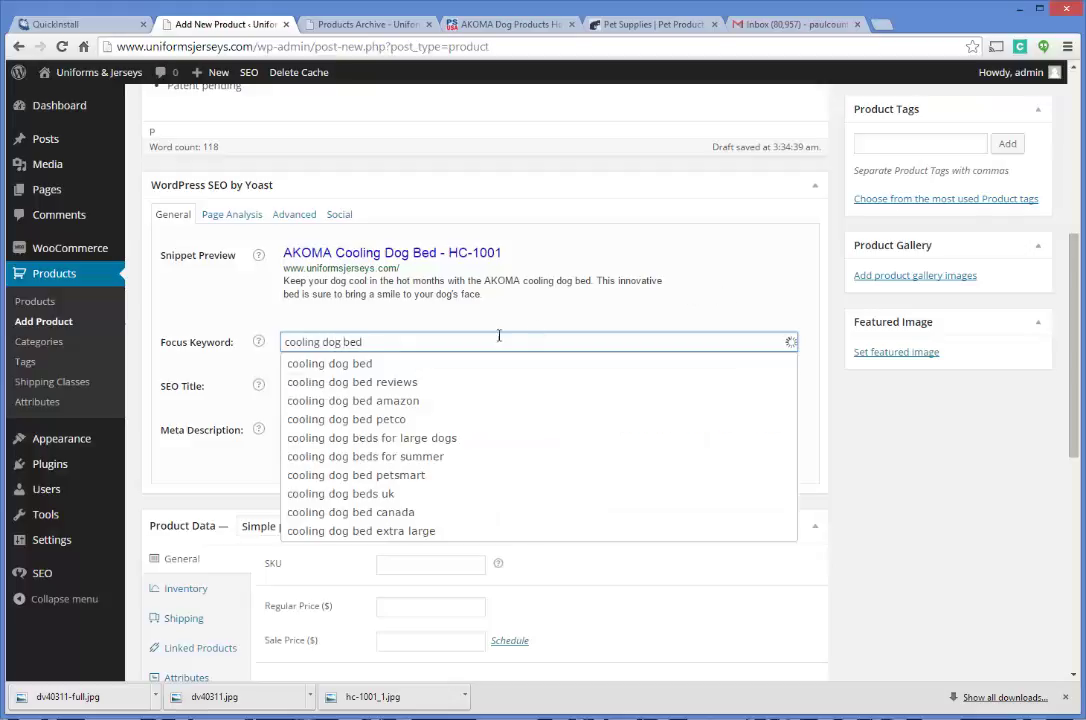
left_click(350, 366)
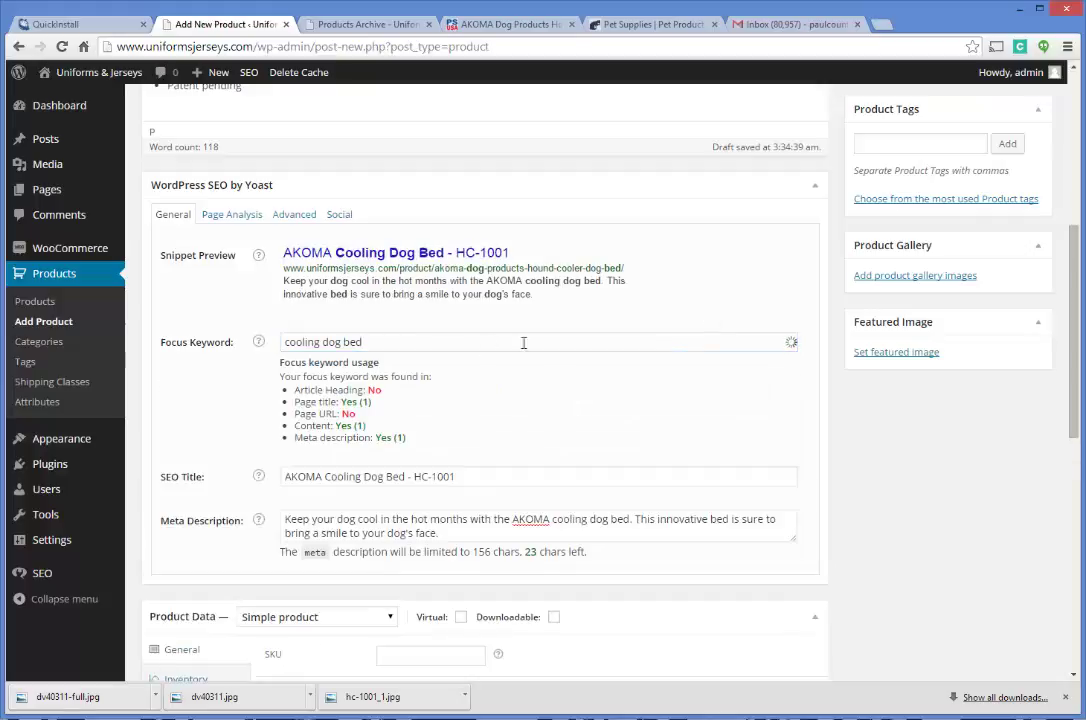
- Check the focus keyword usage and add a bold "Cooling Dog Bed" line above the product description's first paragraph
scroll(355, 310, "down", 1)
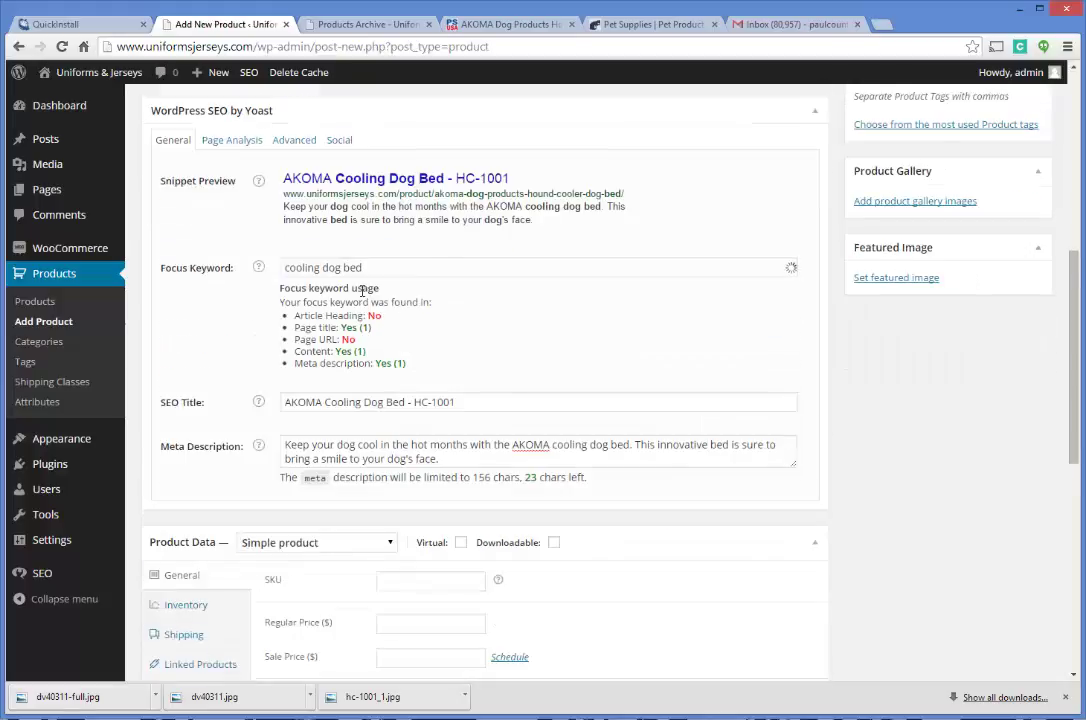
scroll(363, 290, "down", 1)
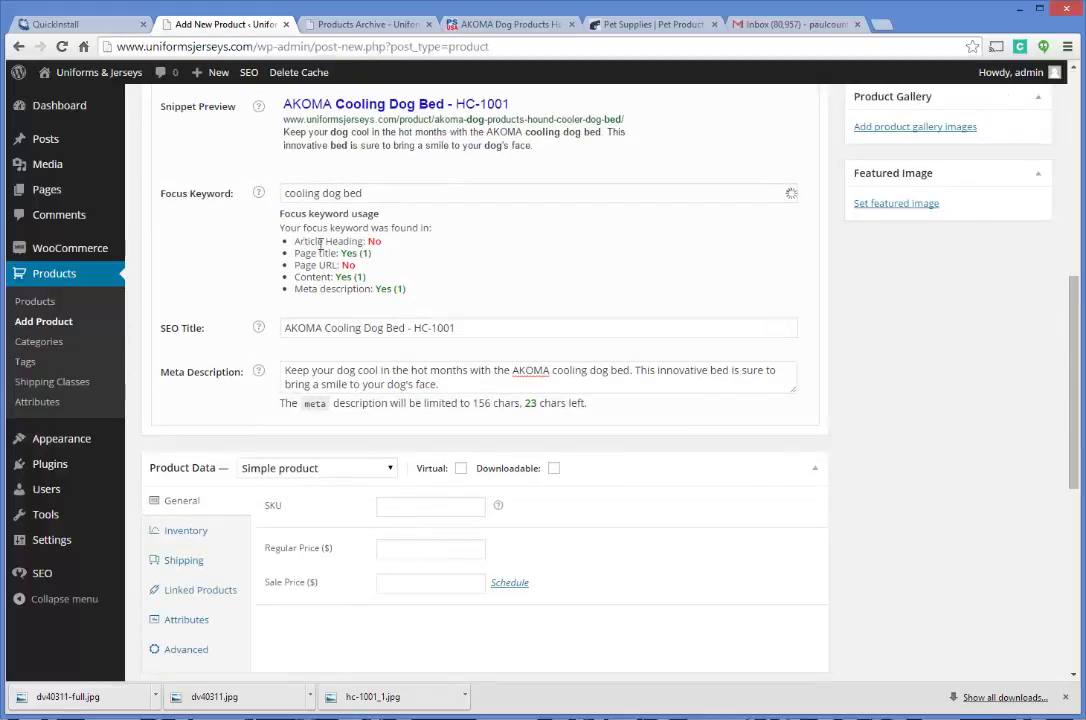
scroll(320, 242, "up", 8)
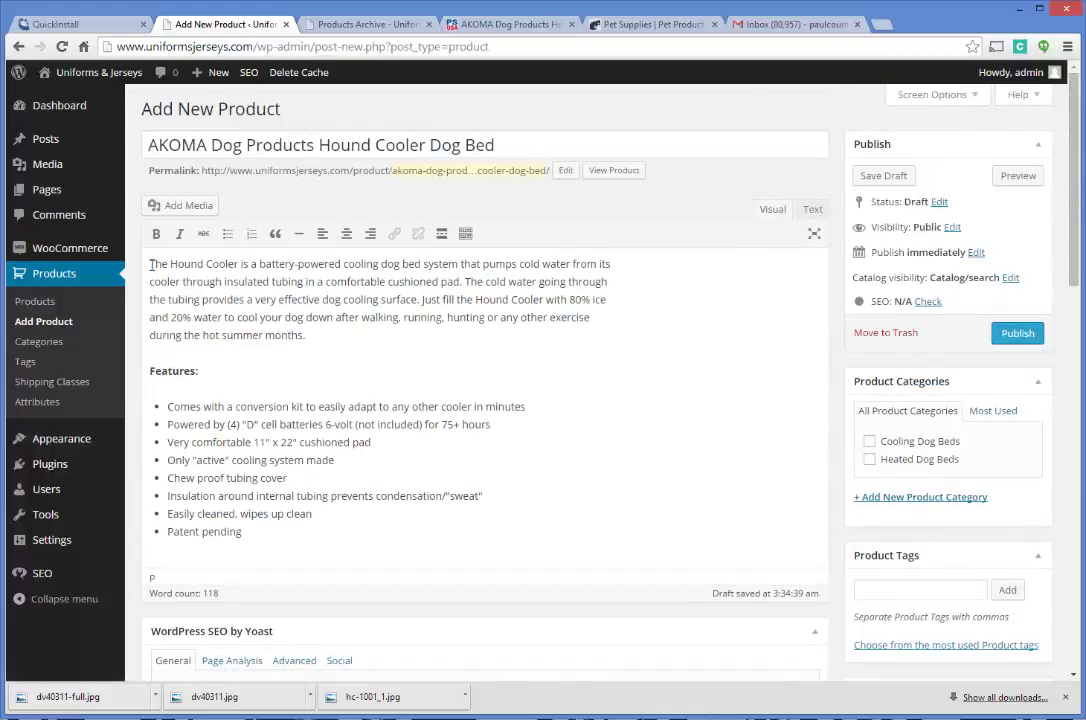
key("Return")
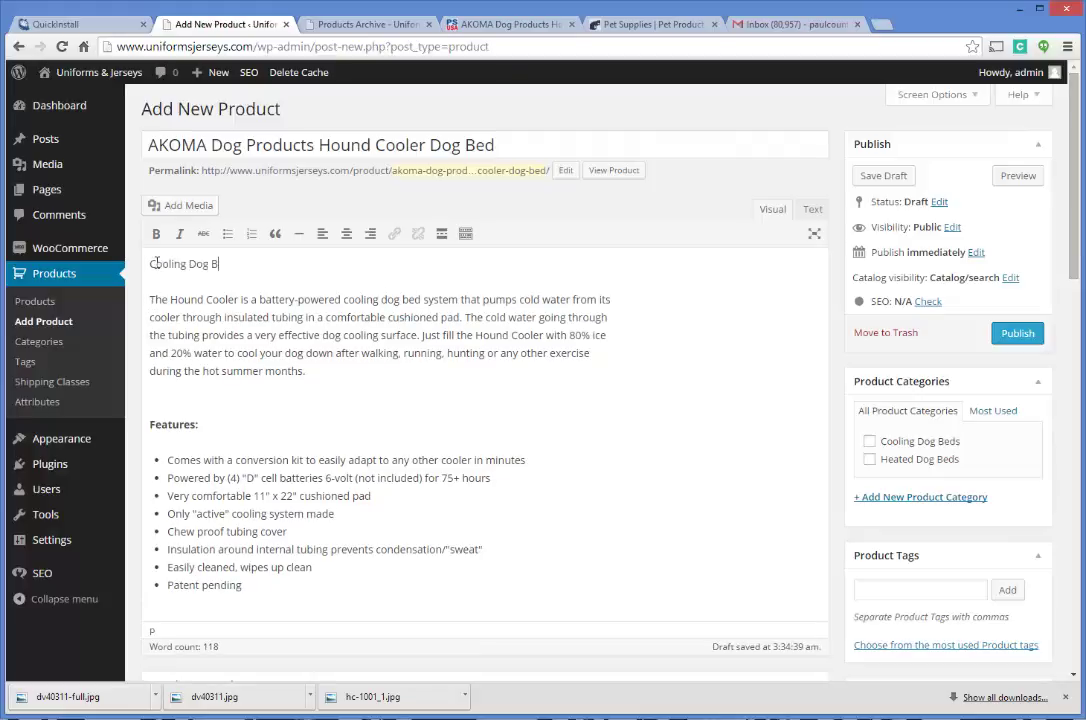
triple_click(244, 261)
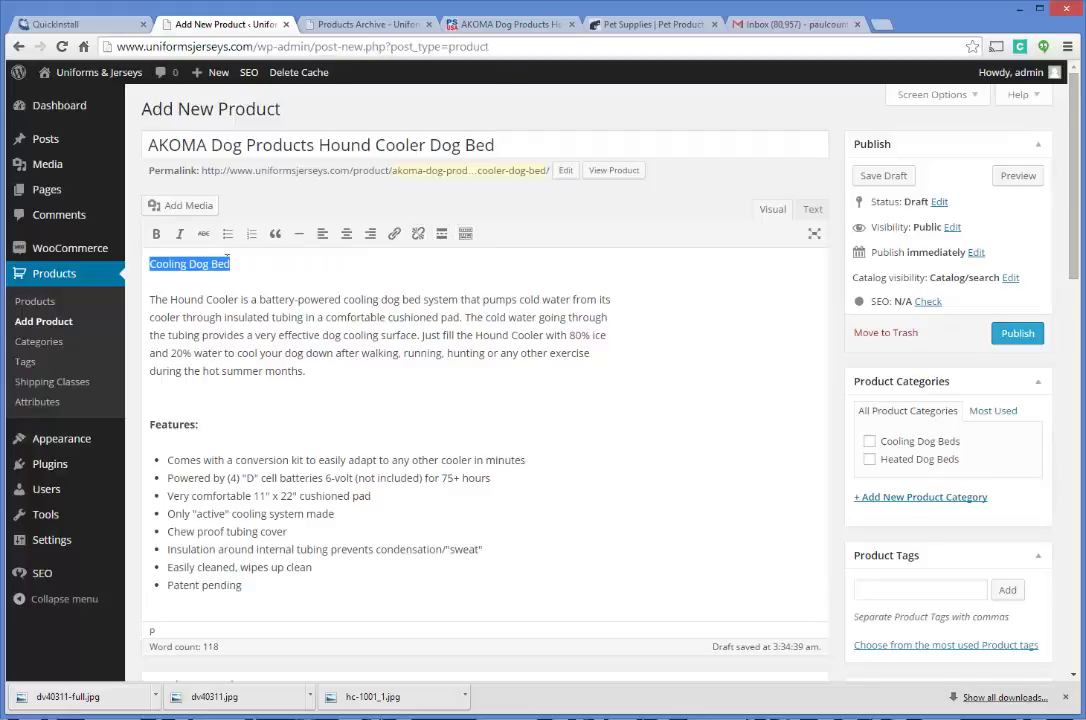
left_click(157, 234)
left_click(285, 267)
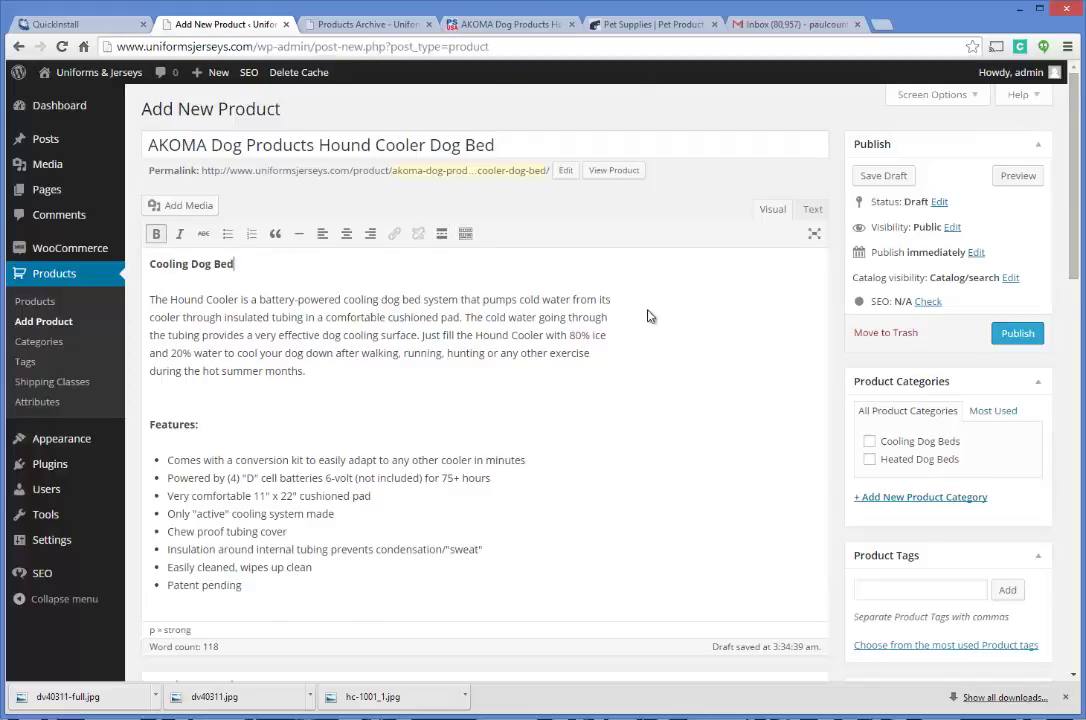
- Change the strong tags around "Cooling Dog Bed" to h1 tags in the description's HTML, and return to the visual view
scroll(650, 315, "down", 1)
scroll(646, 314, "down", 4)
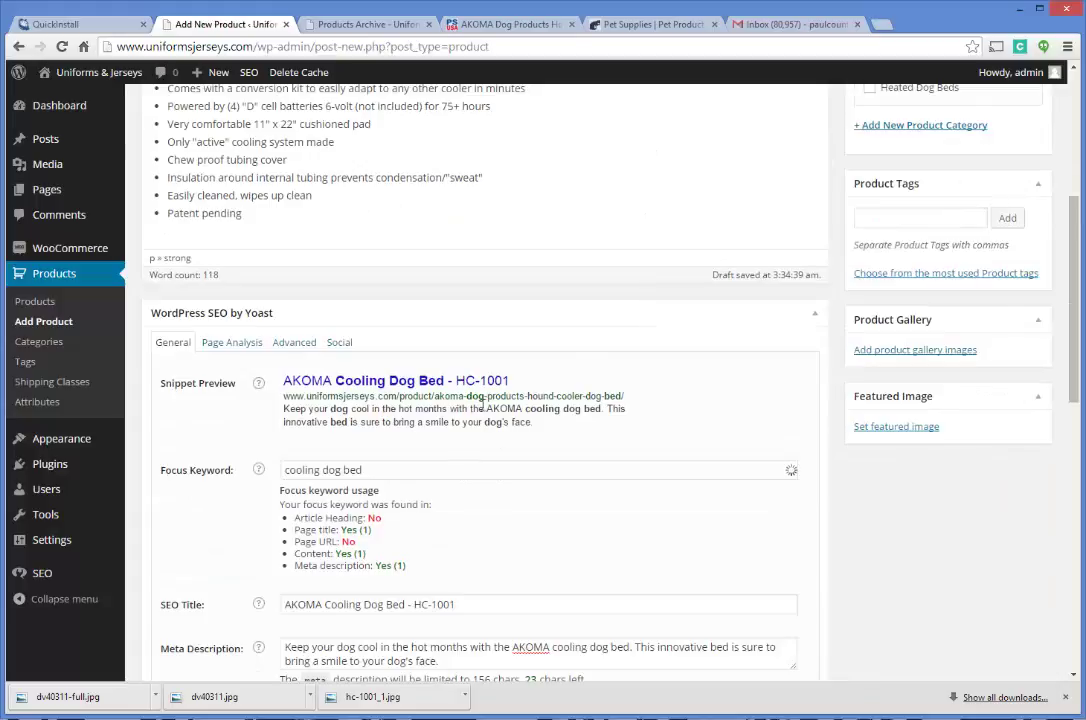
scroll(647, 310, "up", 5)
left_click(812, 209)
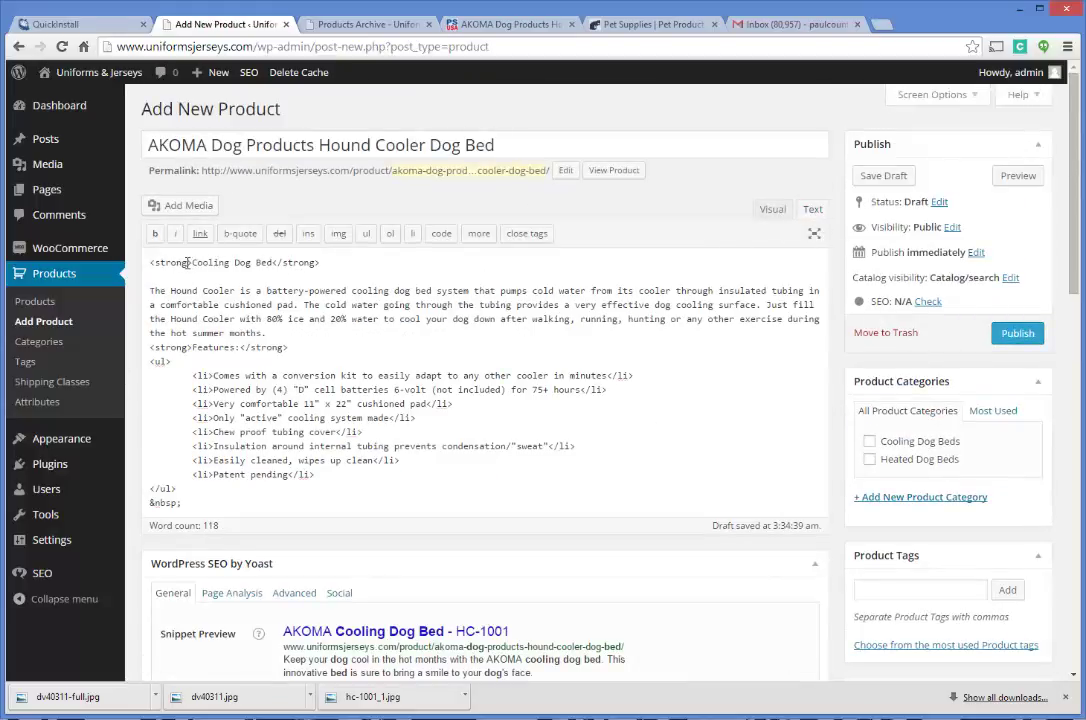
left_click_drag(187, 262, 155, 263)
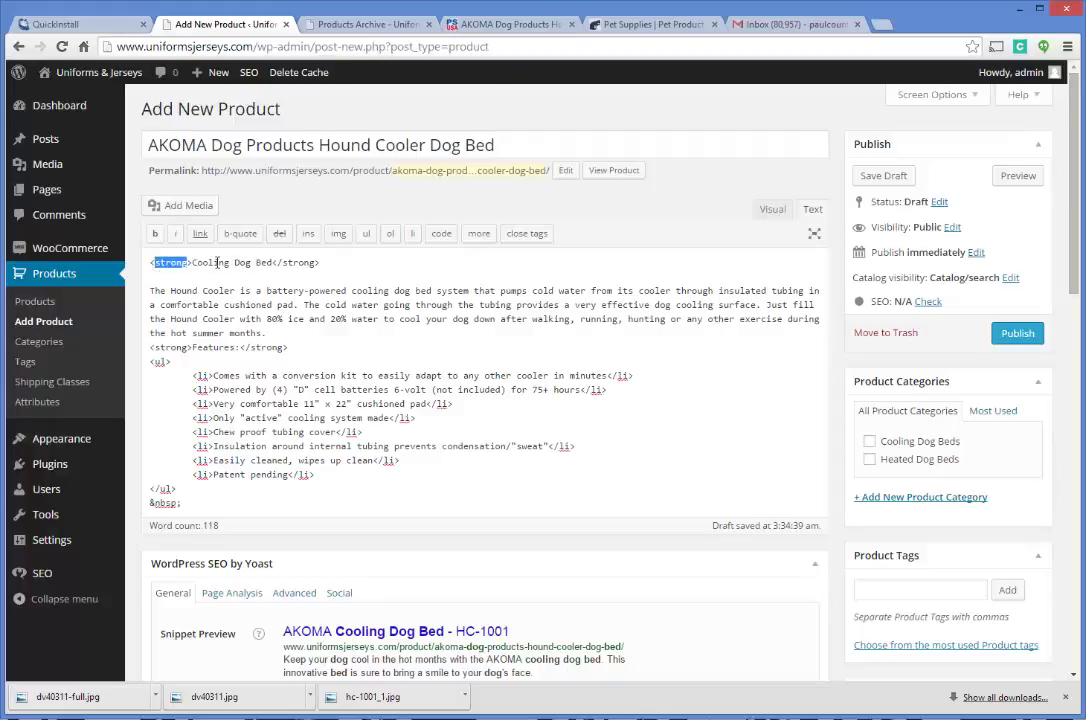
type("h1")
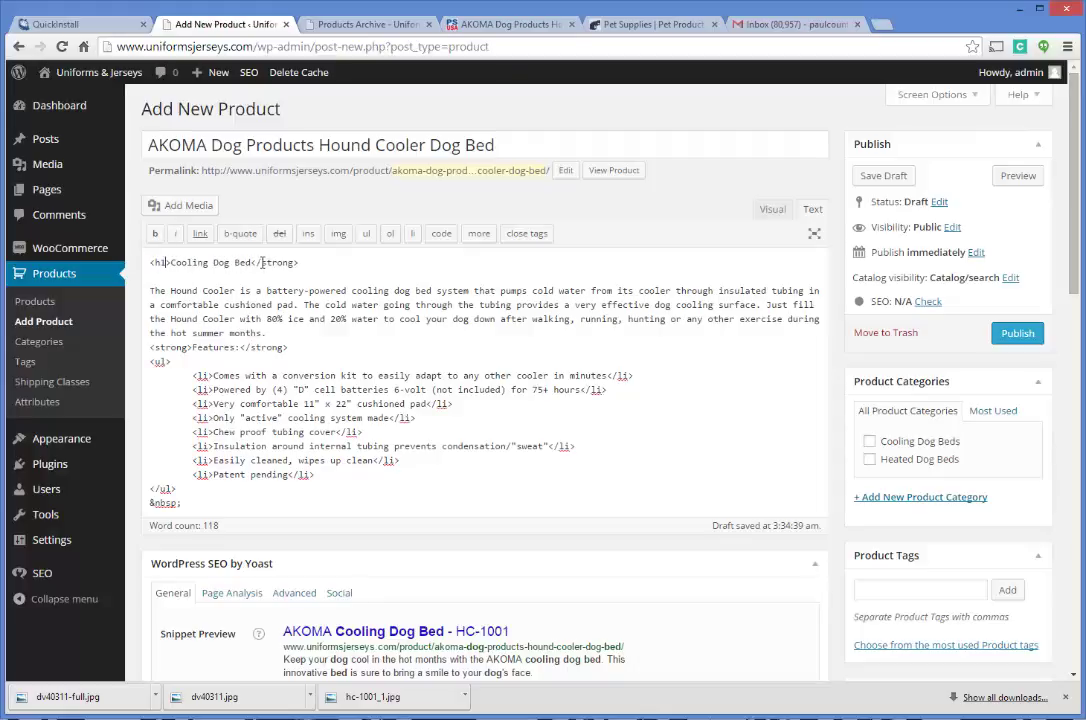
left_click_drag(262, 262, 289, 263)
type("h1")
left_click(772, 210)
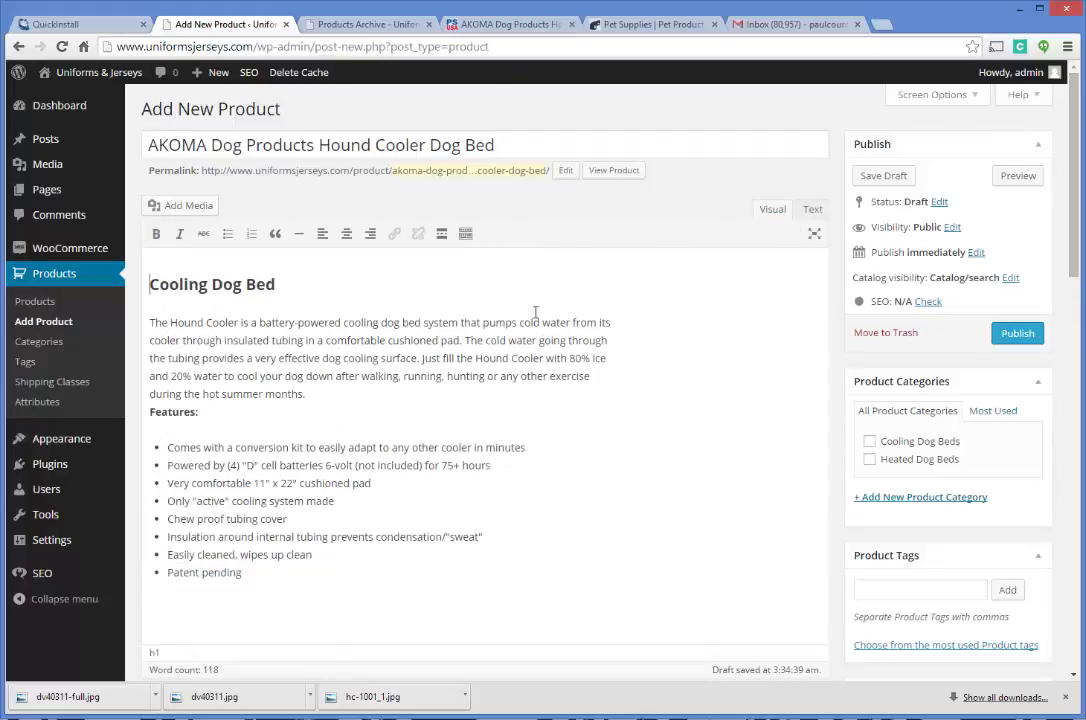
- Submit the product form from the focus keyword field to save the draft with the h1 heading
scroll(540, 332, "down", 3)
scroll(563, 338, "down", 2)
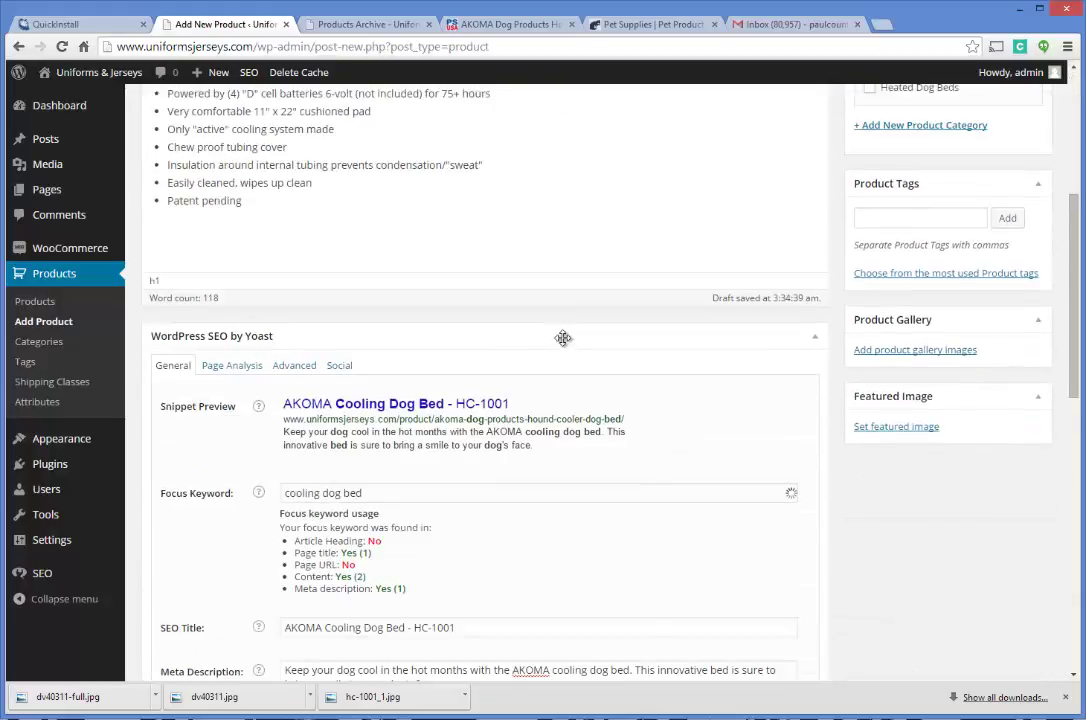
scroll(563, 338, "down", 1)
left_click(456, 418)
key("Return")
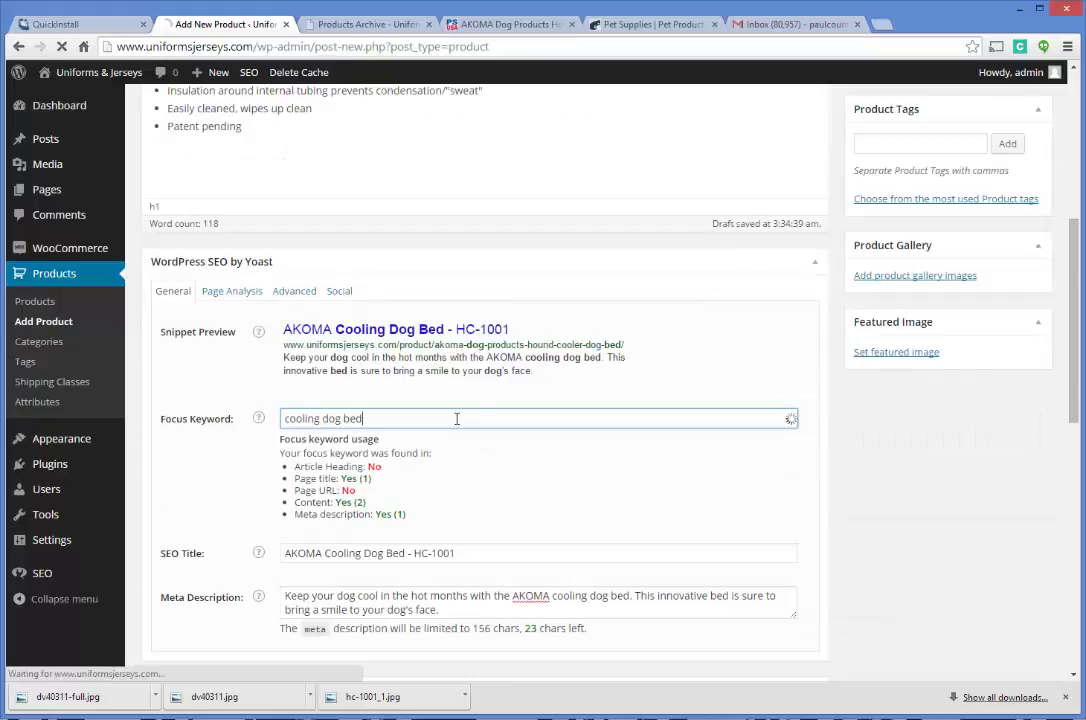
- Examine the saved product's focus keyword usage results against its title and description heading
scroll(330, 356, "up", 6)
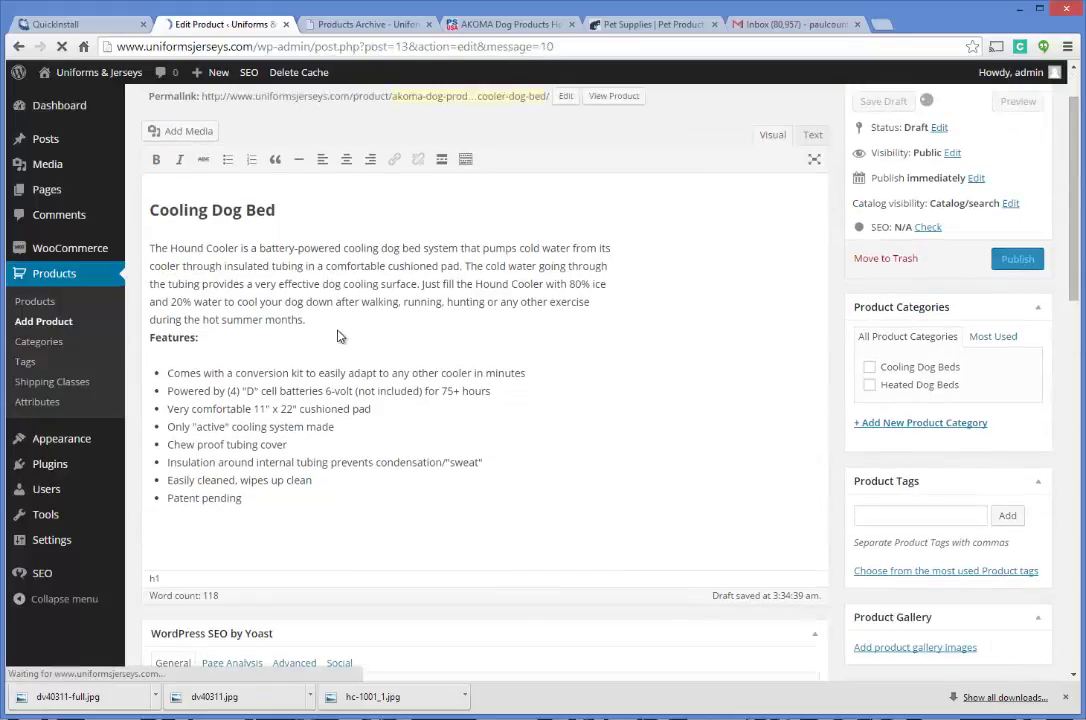
scroll(579, 320, "down", 3)
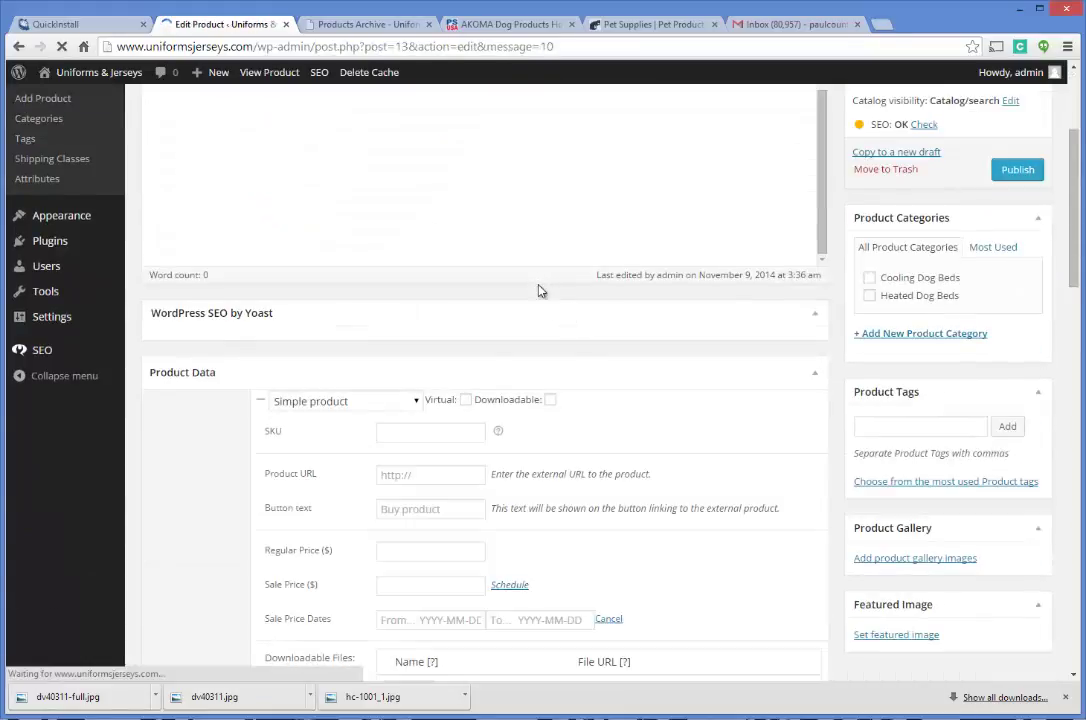
scroll(533, 286, "down", 8)
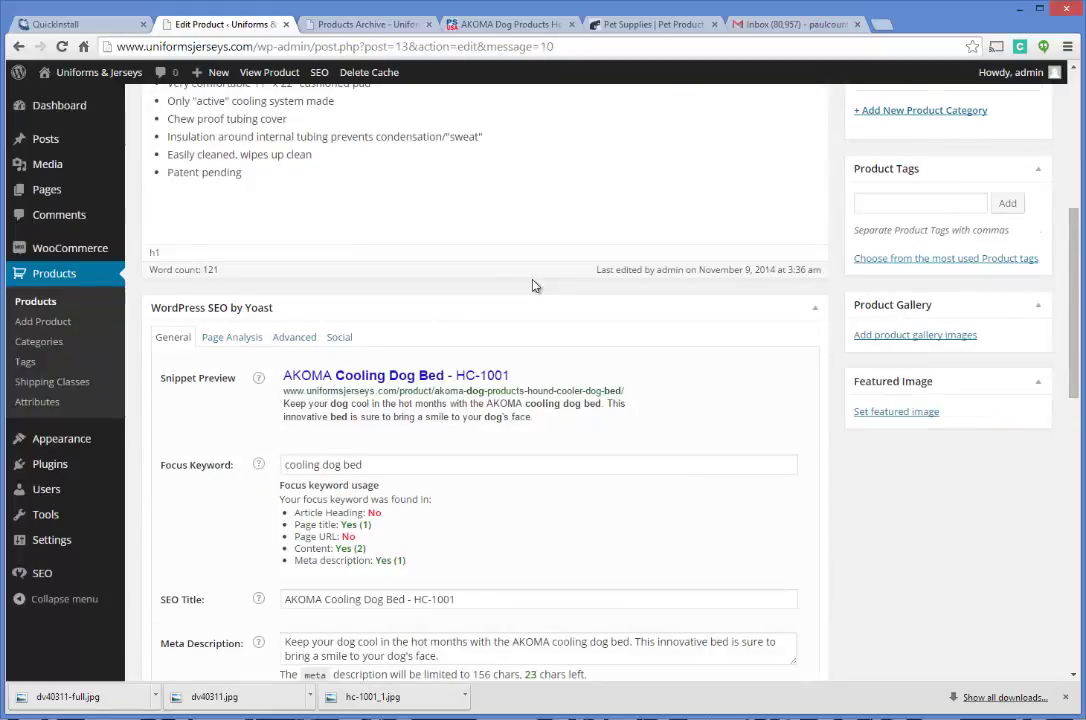
scroll(533, 286, "down", 1)
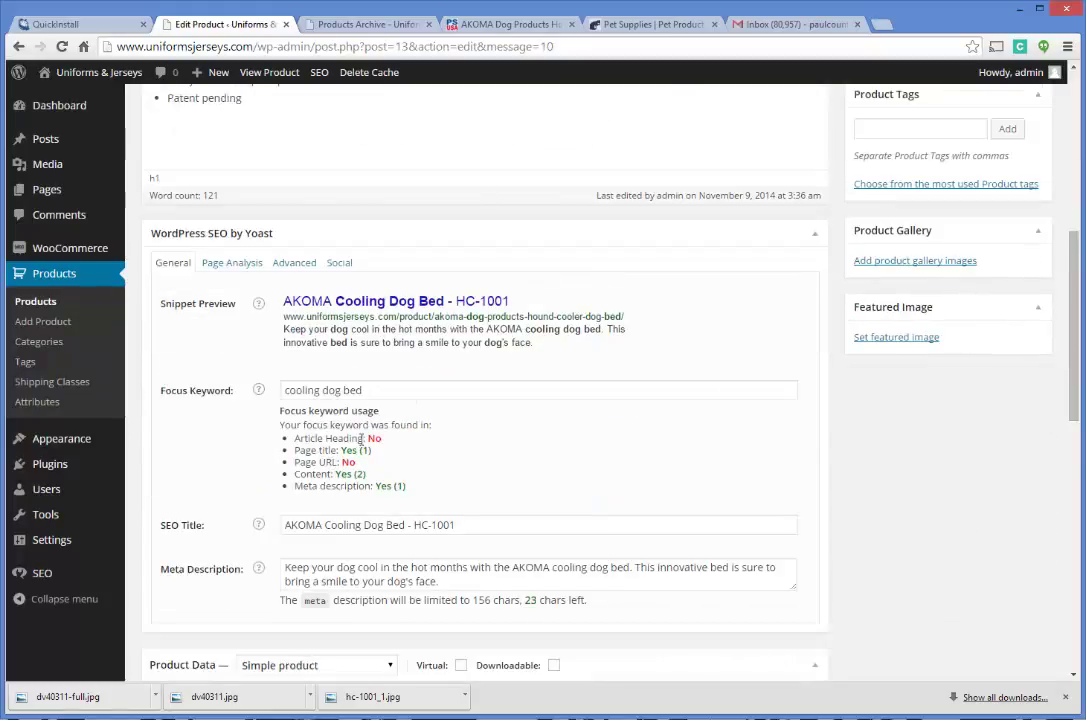
scroll(362, 438, "down", 2)
scroll(450, 322, "down", 2)
scroll(422, 288, "up", 2)
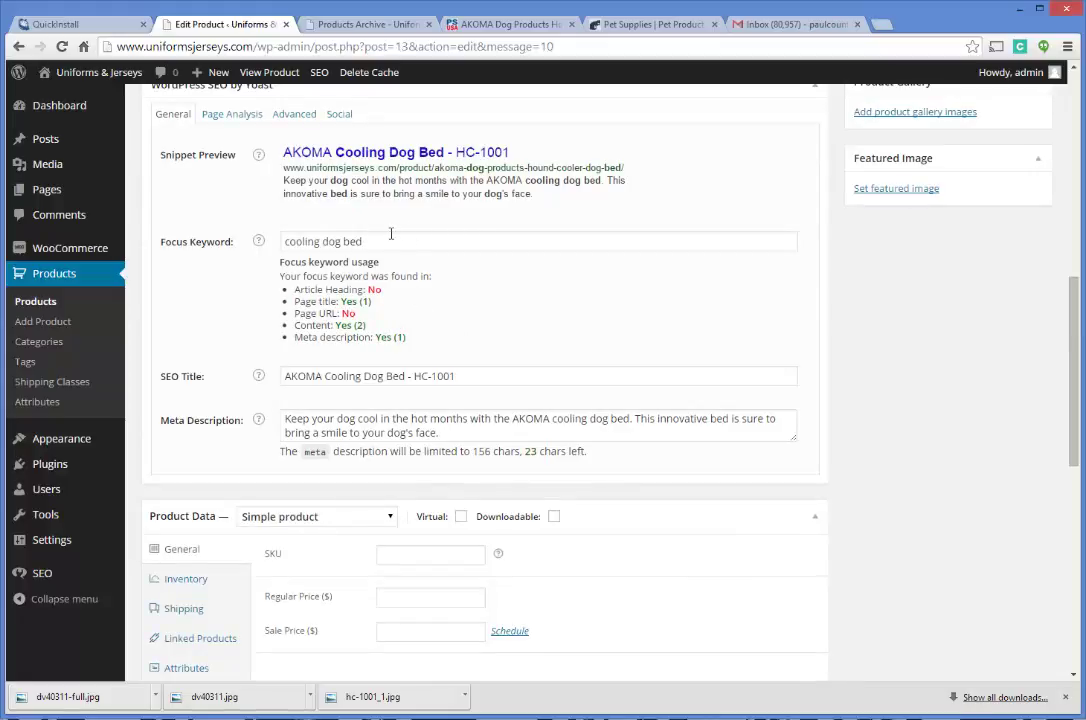
scroll(391, 234, "up", 8)
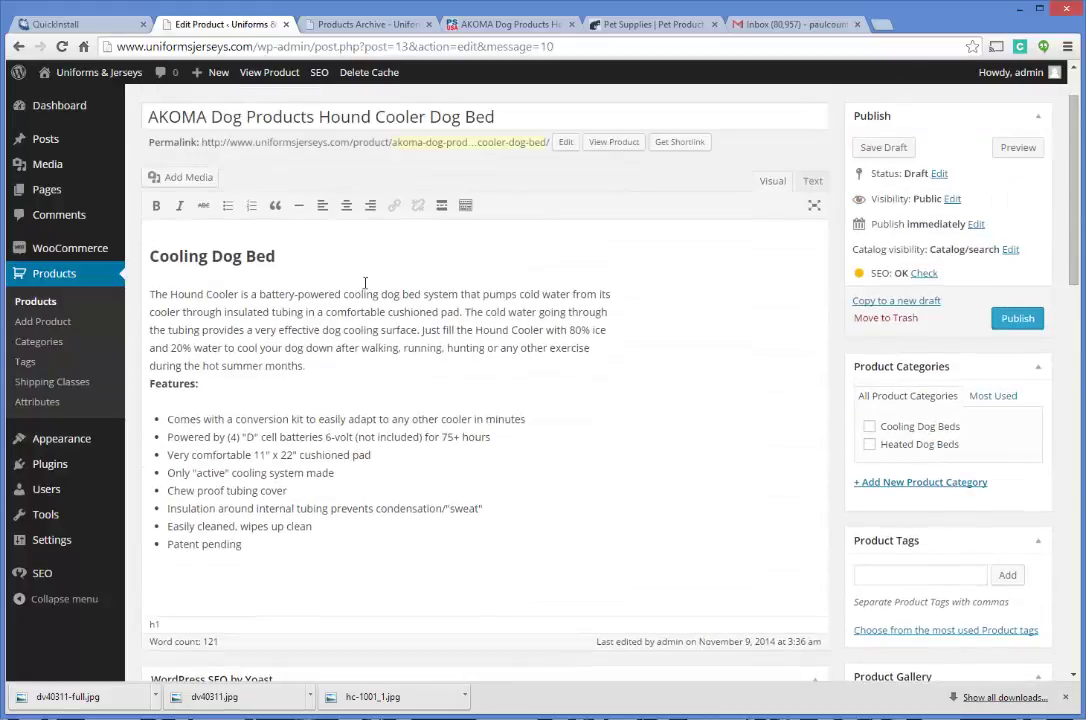
scroll(367, 280, "up", 1)
- Copy the item code from the supplier's Hound Cooler title and set the product's SKU to HC-1001
scroll(450, 255, "down", 8)
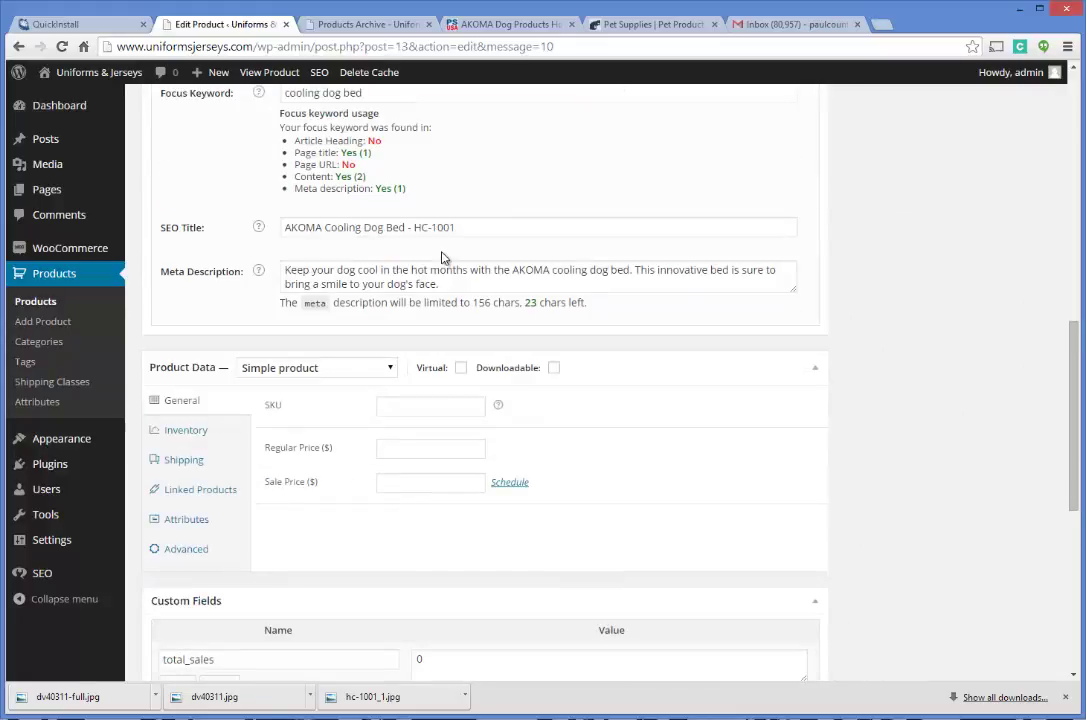
scroll(300, 243, "down", 2)
left_click(471, 182)
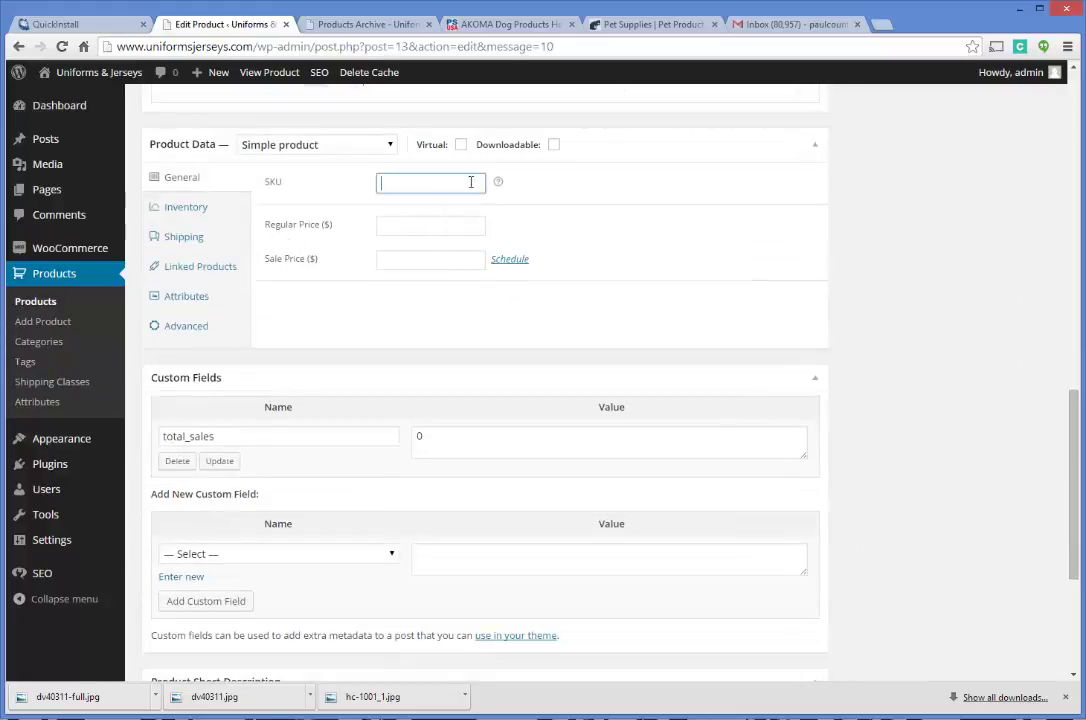
mouse_move(499, 186)
left_click(515, 25)
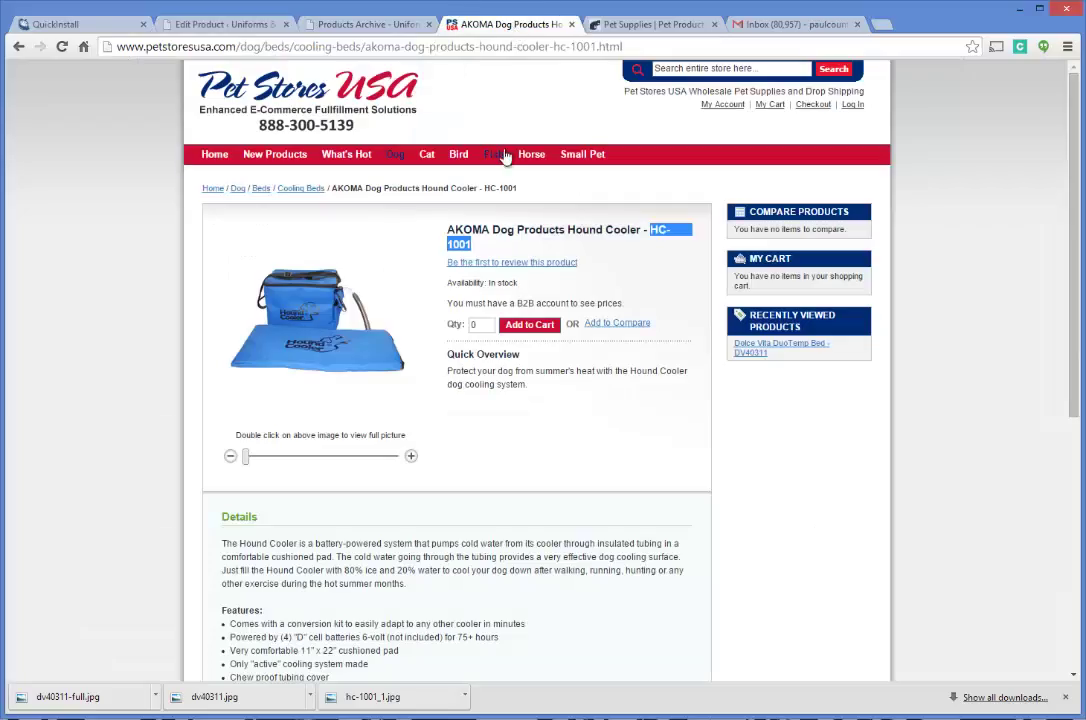
right_click(665, 232)
left_click(700, 242)
left_click(340, 24)
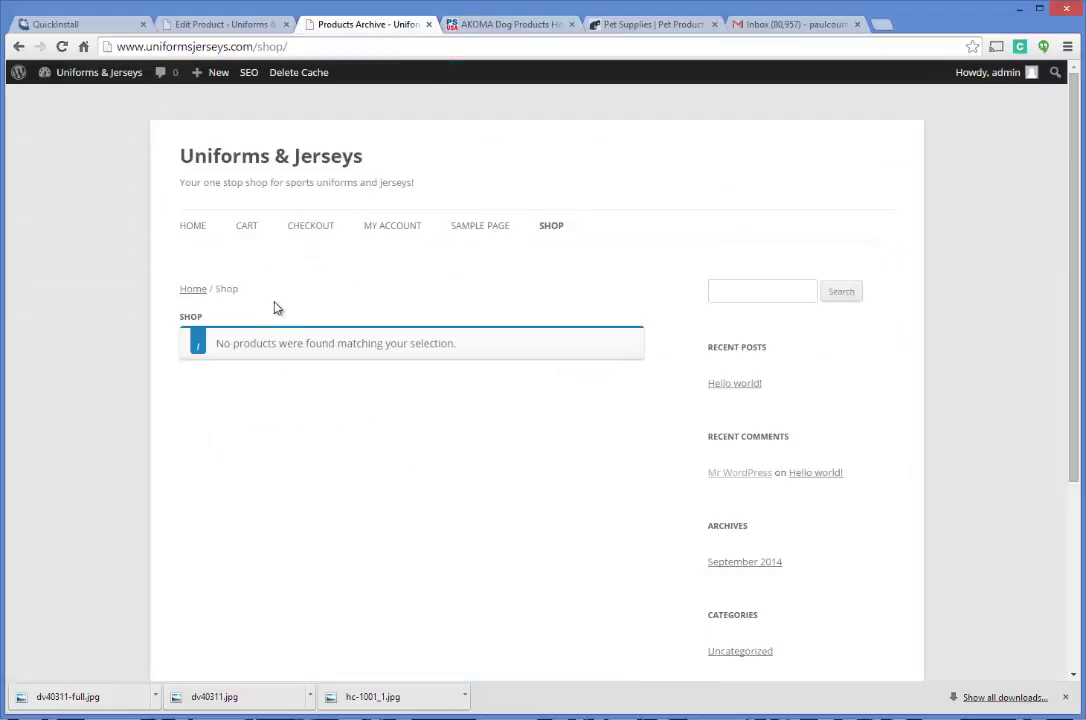
left_click(218, 26)
left_click(400, 183)
type("HC-1001")
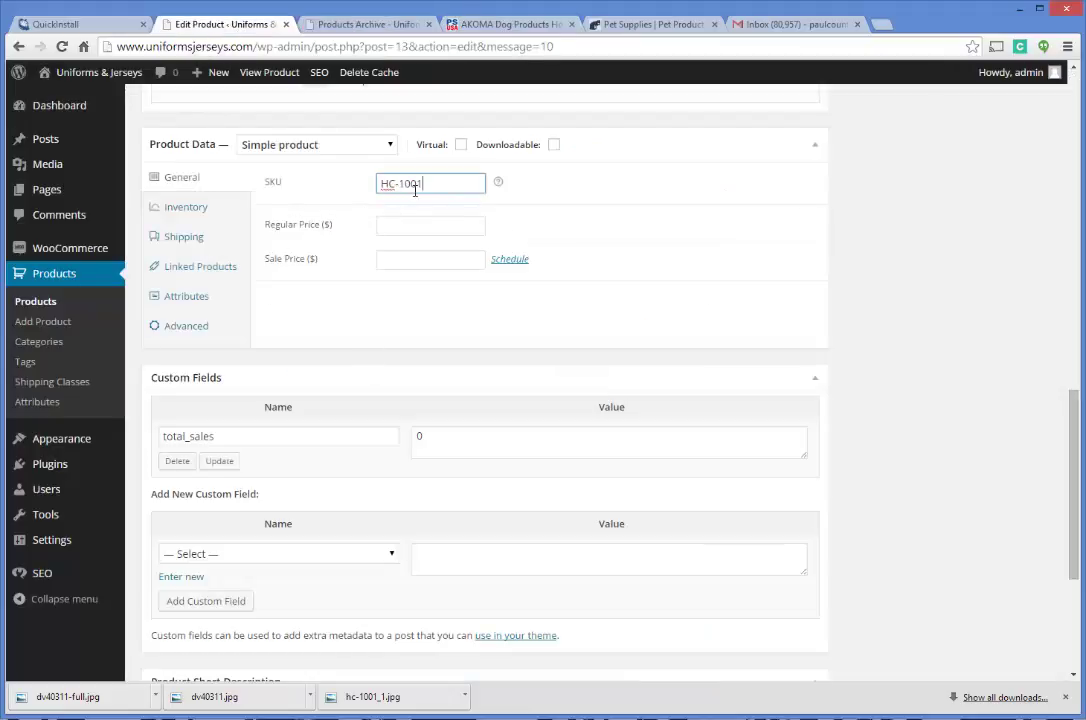
- Set the product's regular price to 59.99 and its sale price to 49.99
left_click(398, 225)
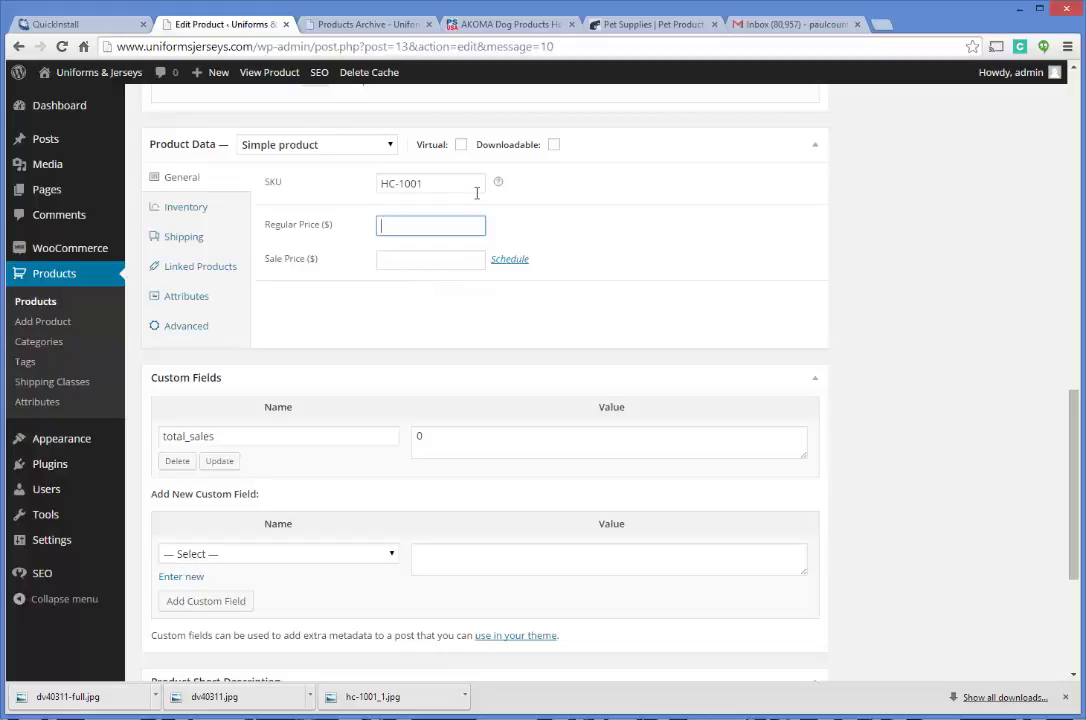
key("Tab")
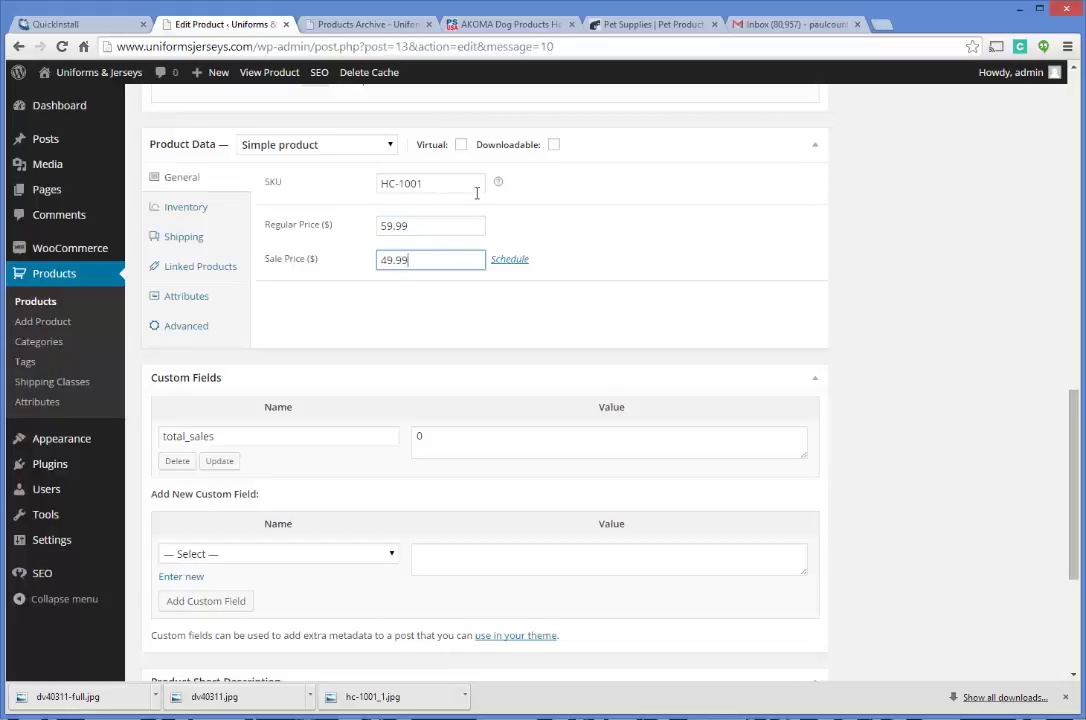
scroll(632, 233, "down", 1)
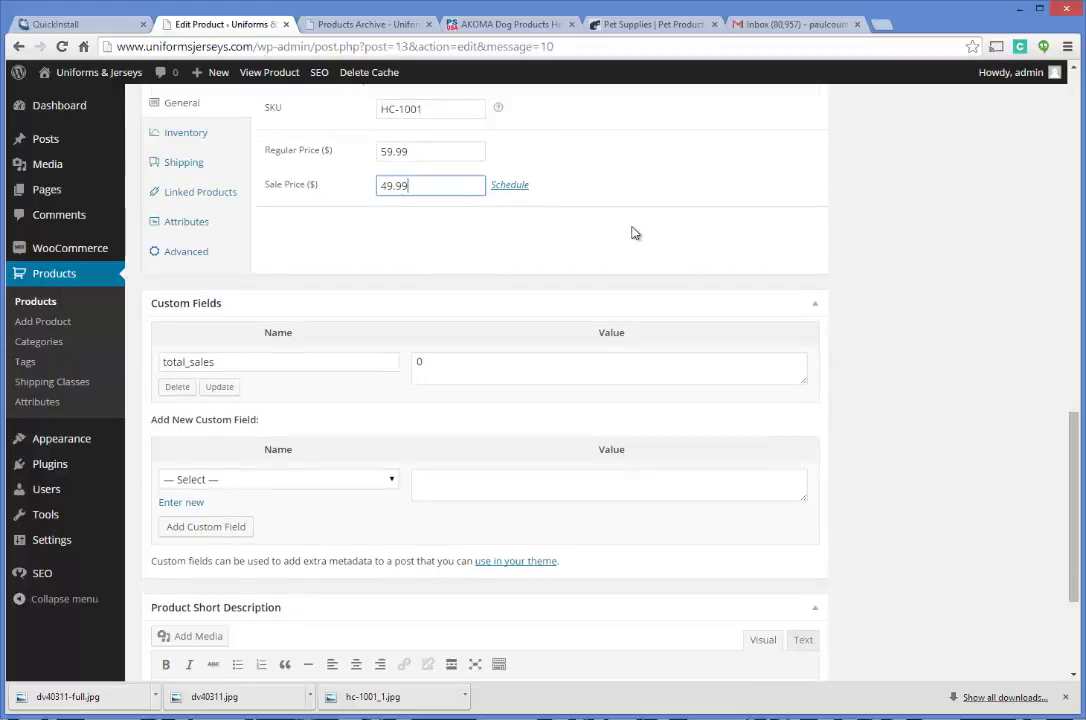
scroll(630, 234, "up", 1)
scroll(511, 205, "up", 1)
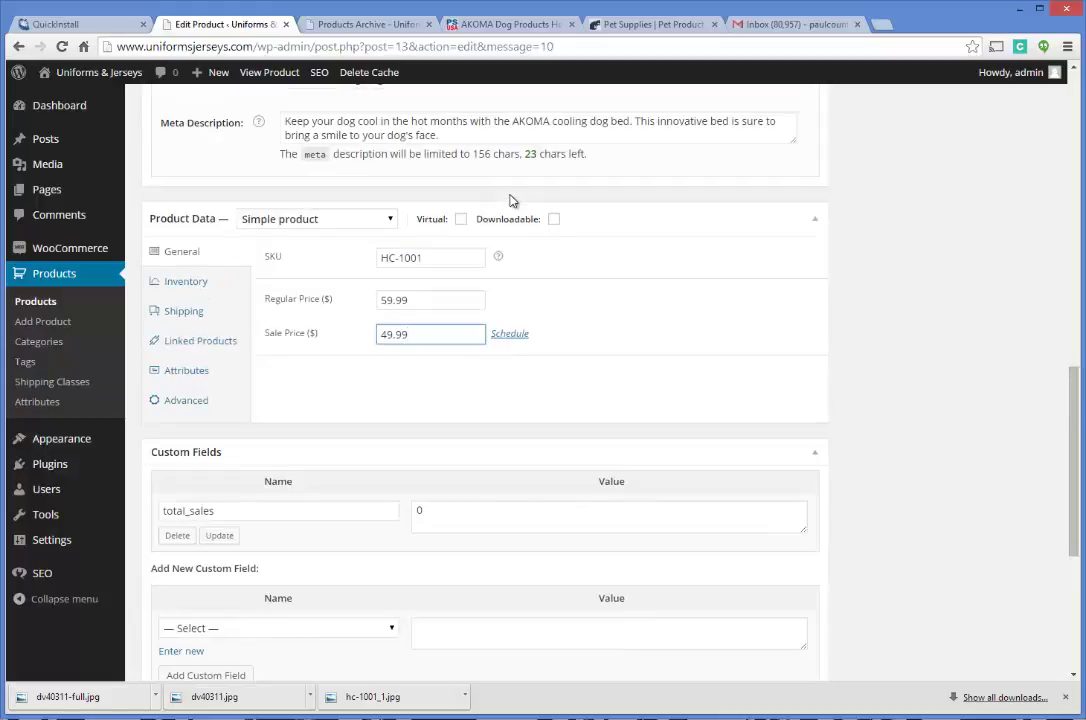
- Check the supplier's Hound Cooler page, and examine the stock options in the product's inventory settings
left_click(500, 24)
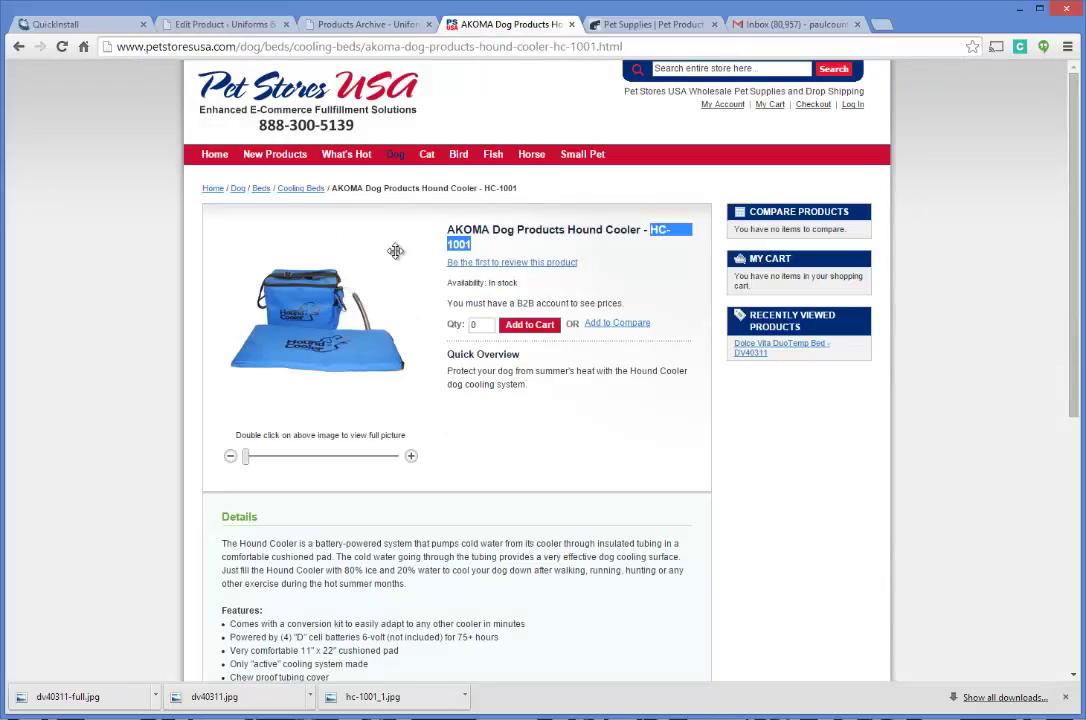
left_click(324, 26)
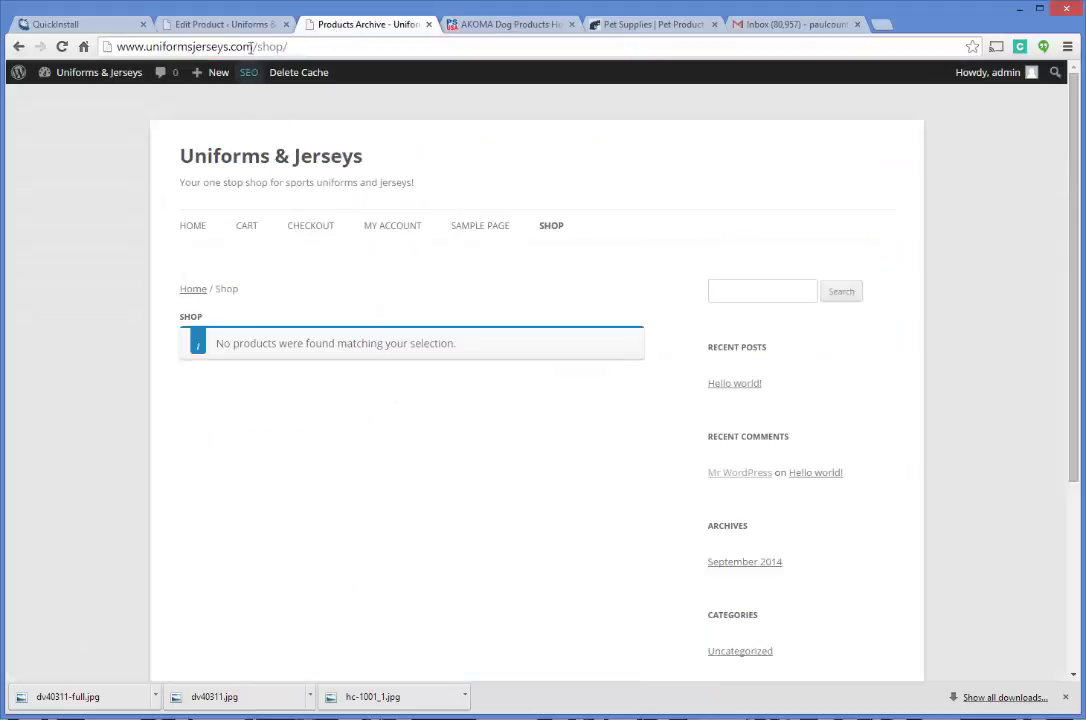
left_click(215, 24)
scroll(482, 288, "down", 4)
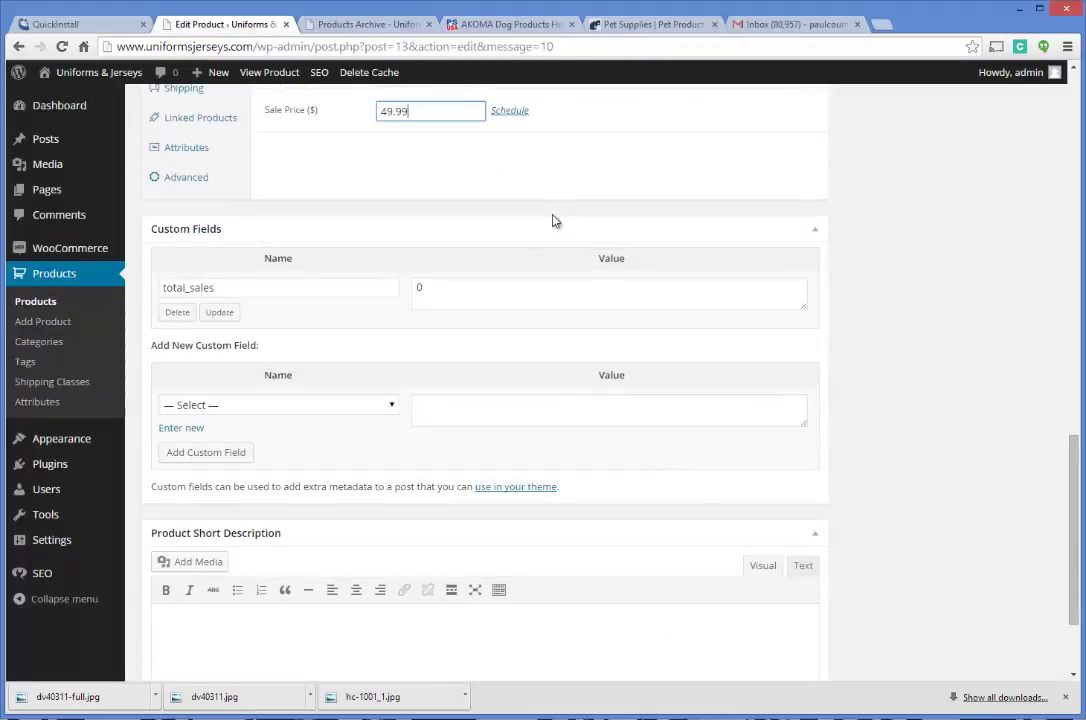
scroll(320, 200, "up", 1)
left_click(195, 138)
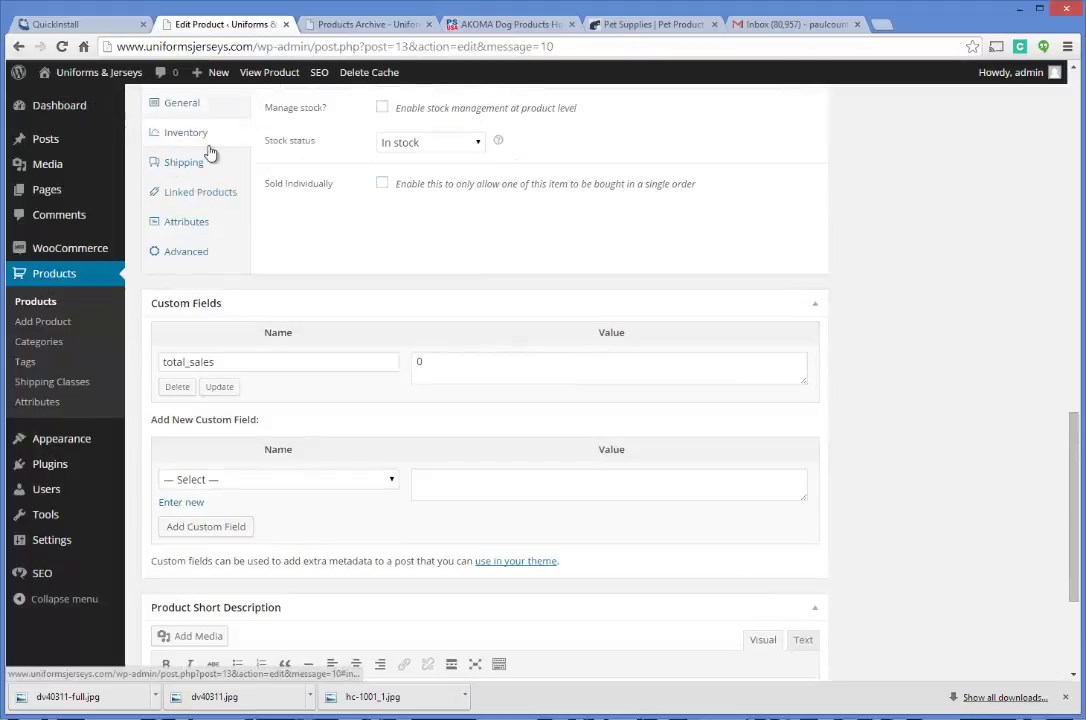
scroll(212, 160, "up", 2)
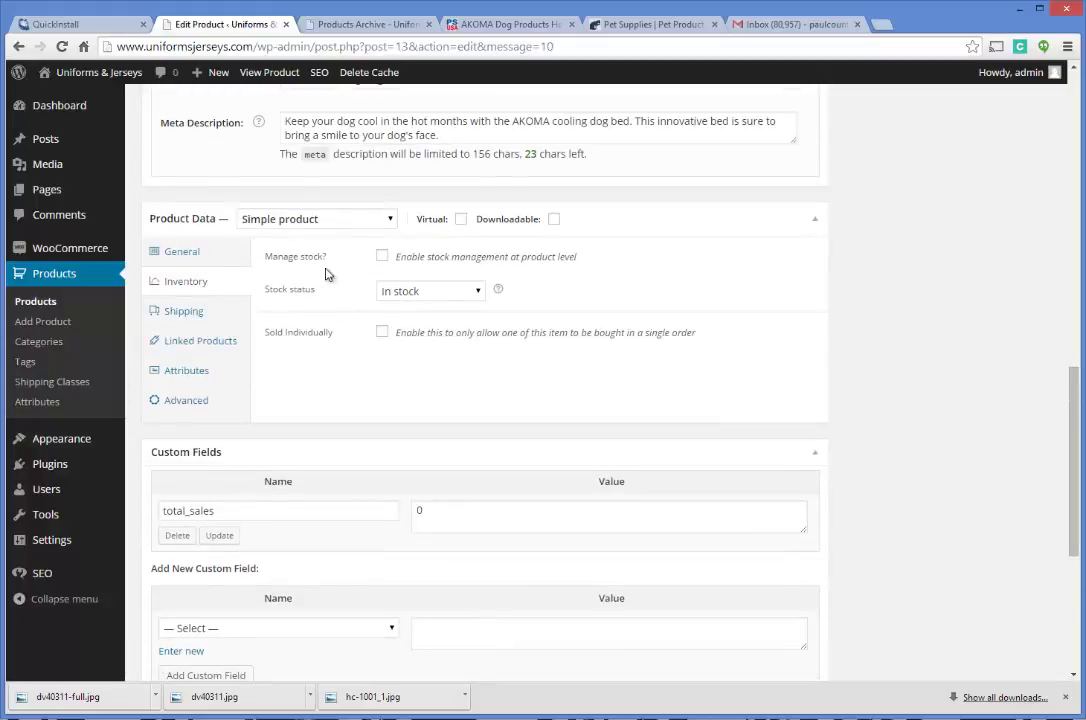
- Look up the UPS ship weight on the supplier's page and set the product's shipping weight to 4.2 lbs
left_click(190, 313)
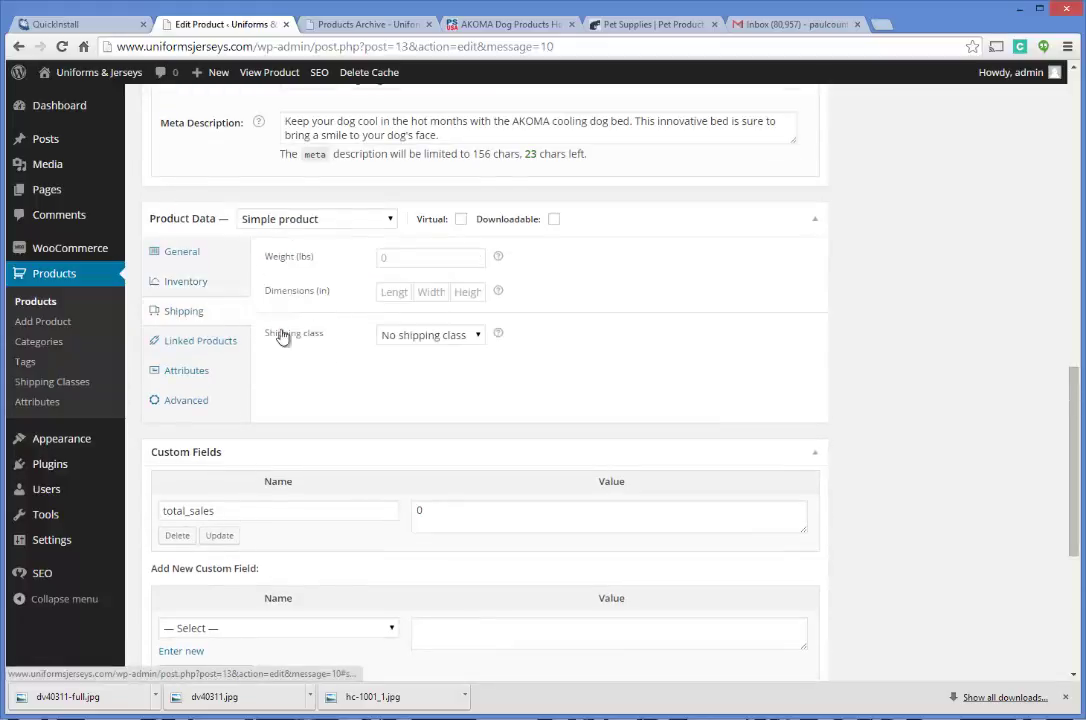
left_click(410, 259)
left_click(510, 25)
scroll(519, 413, "down", 3)
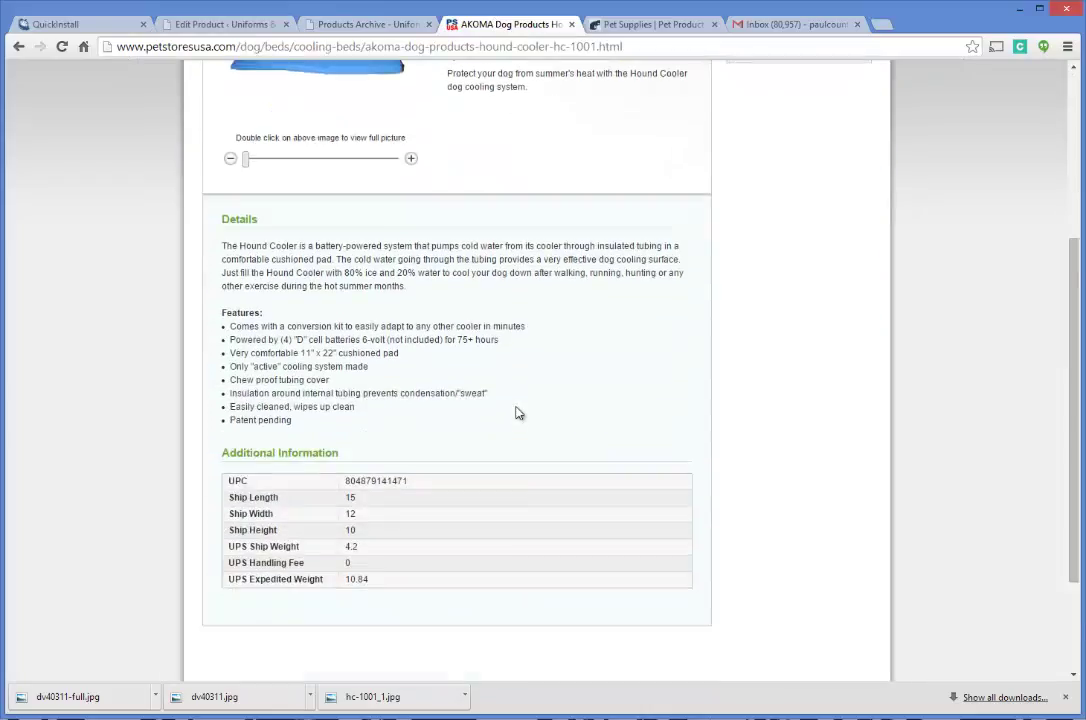
scroll(519, 413, "down", 1)
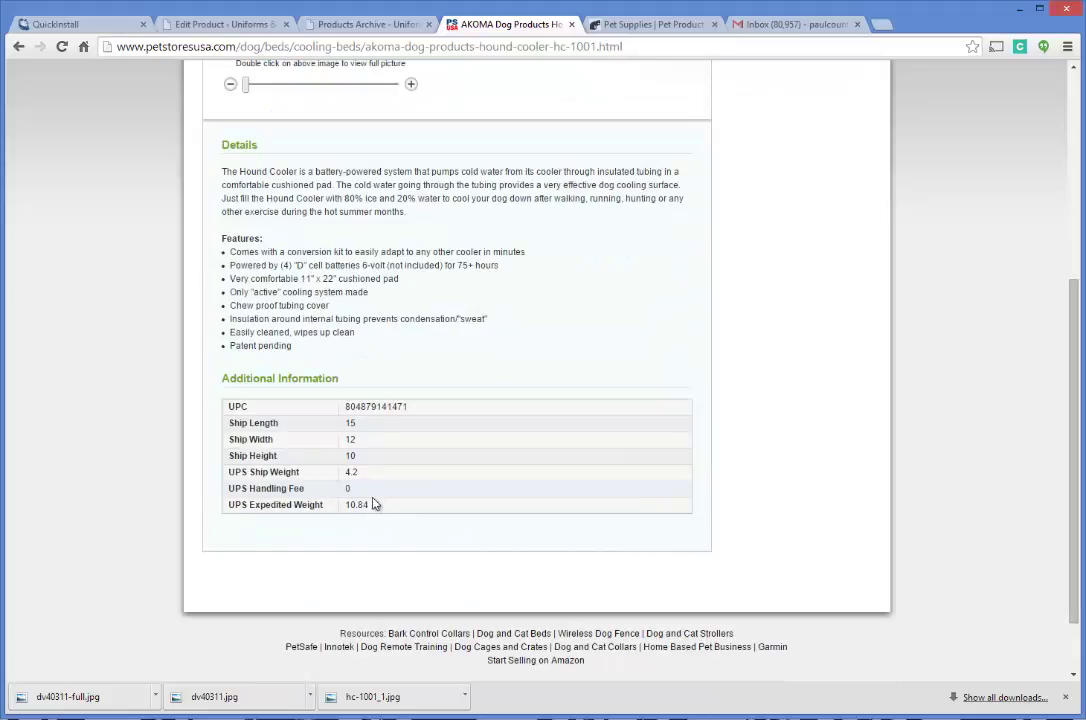
left_click_drag(372, 504, 449, 508)
left_click(320, 24)
left_click(268, 28)
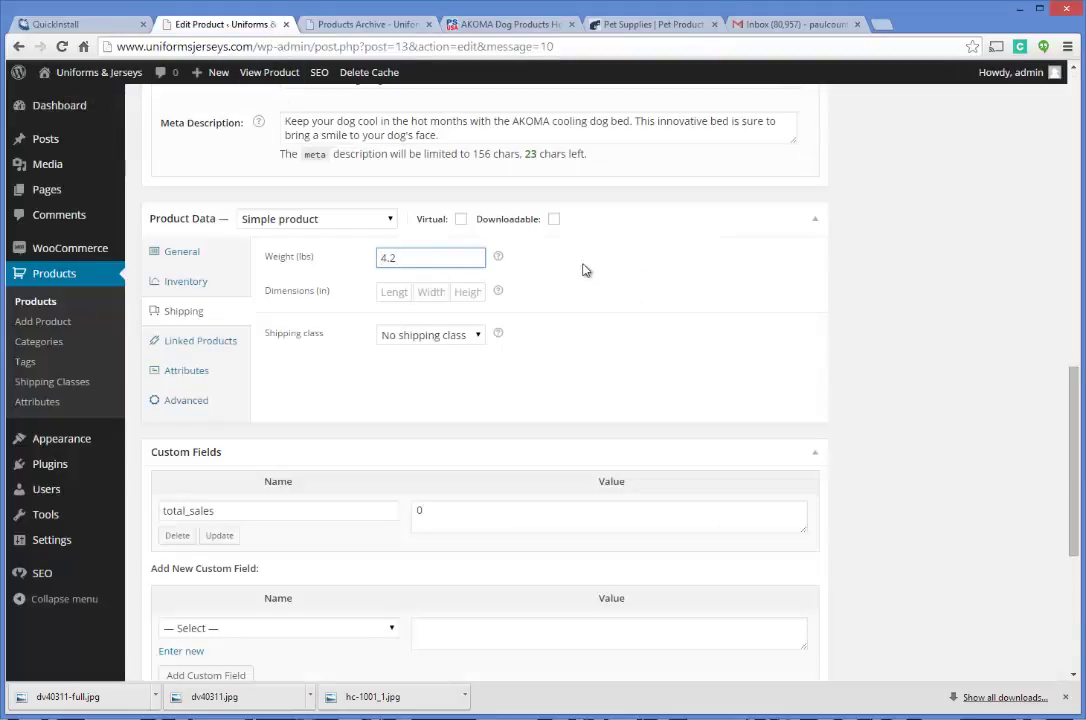
- Look up the supplier's ship measurements and set the product's dimensions to 15 length, 12 width and 10 height in inches
left_click(390, 293)
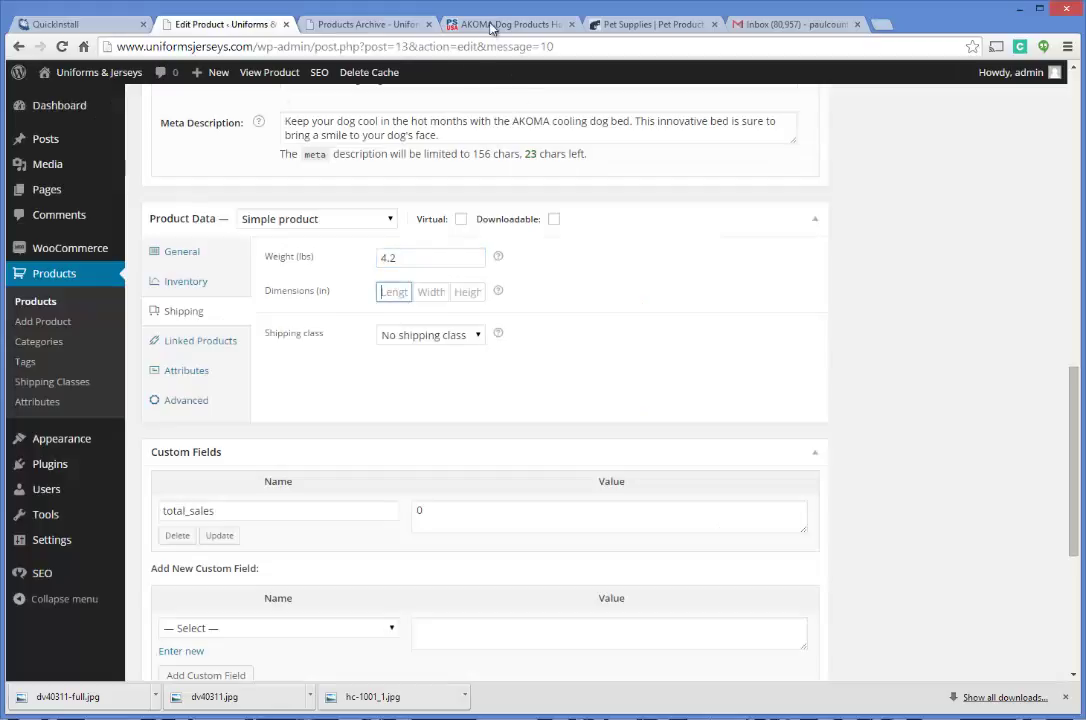
left_click(418, 24)
left_click(482, 26)
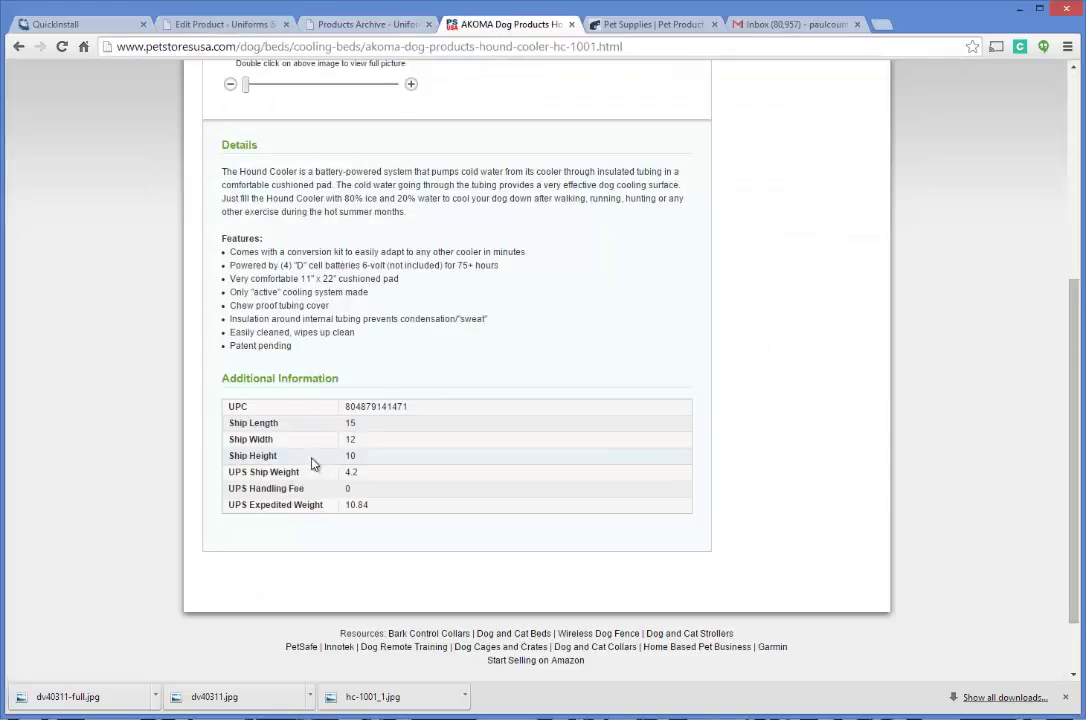
left_click(251, 28)
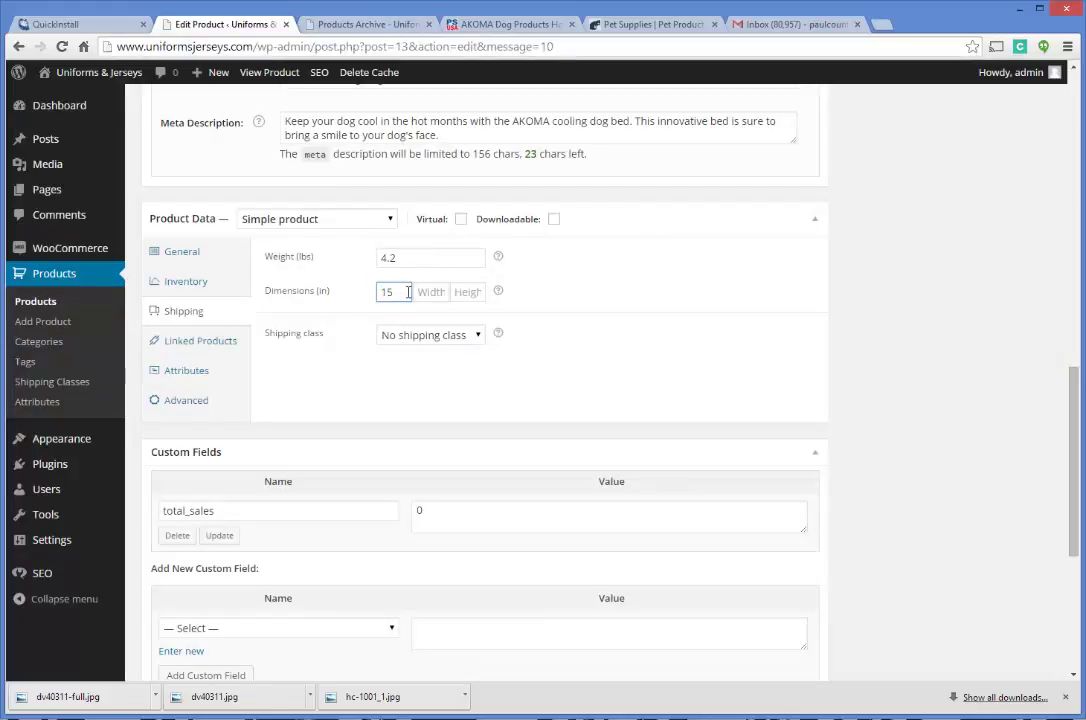
key("Tab")
type("12")
key("Tab")
type("10")
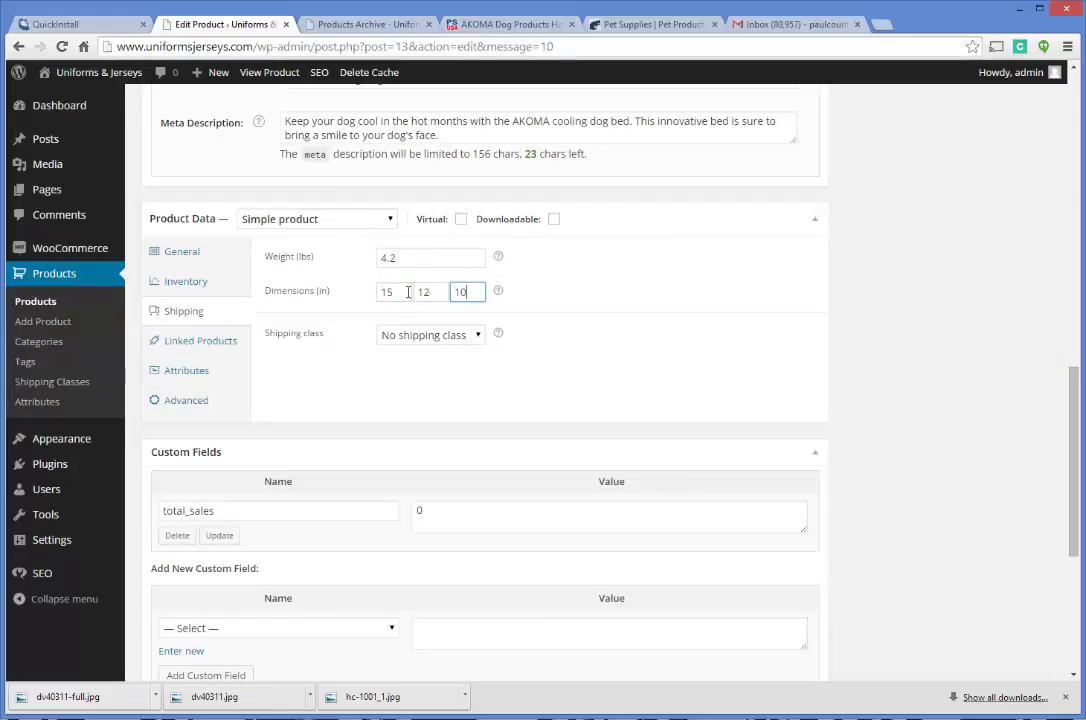
- Review the product's shipping class choice and its linked products settings for up-sells, cross-sells and grouping
left_click(480, 336)
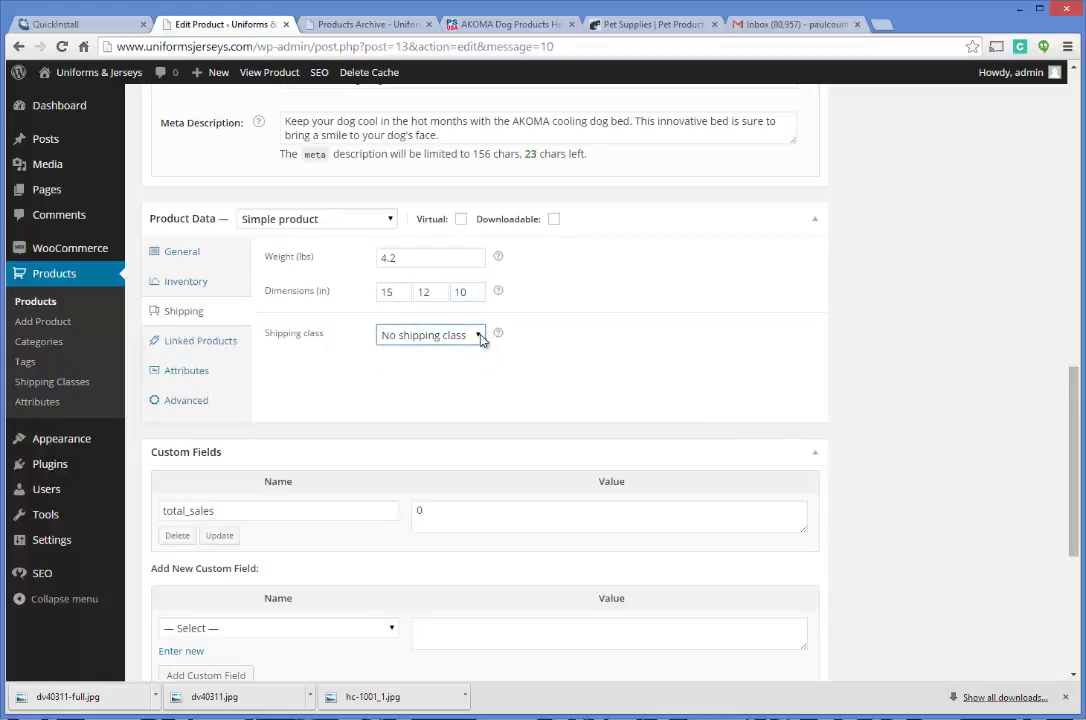
scroll(456, 375, "down", 1)
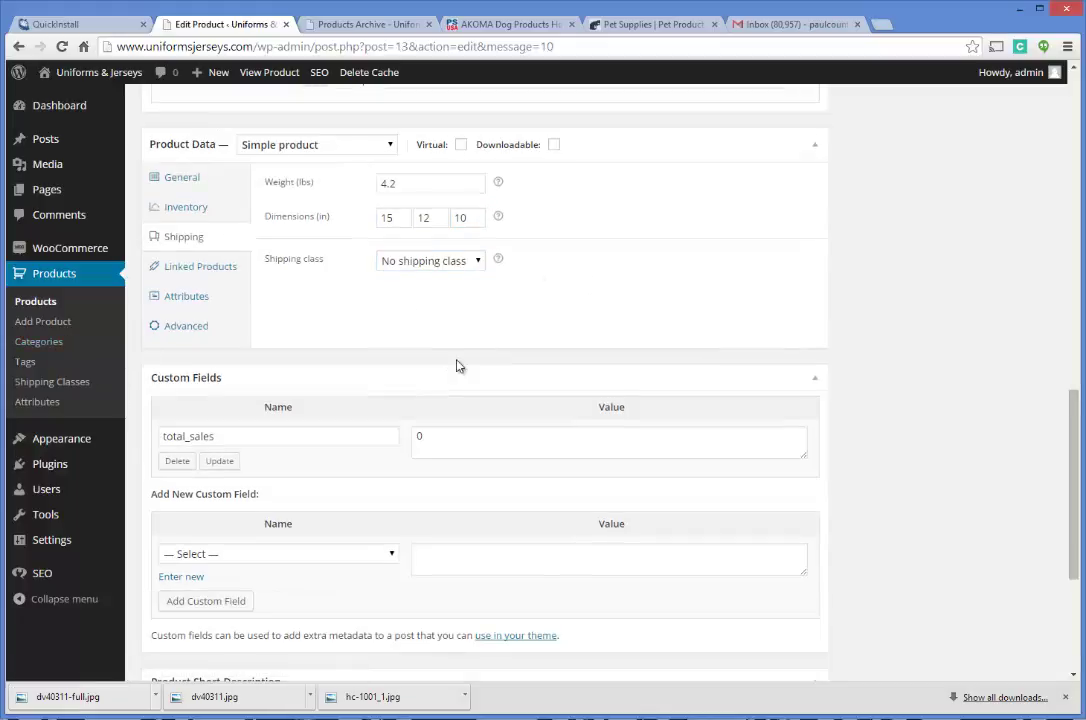
scroll(382, 305, "down", 1)
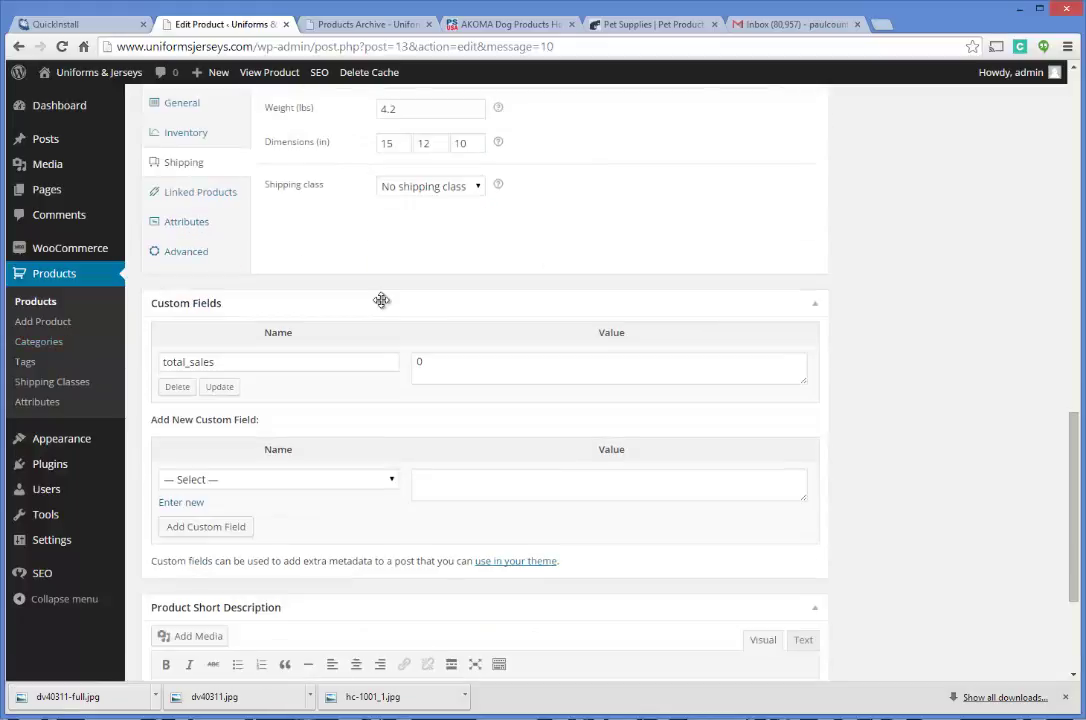
left_click(229, 203)
scroll(481, 283, "up", 2)
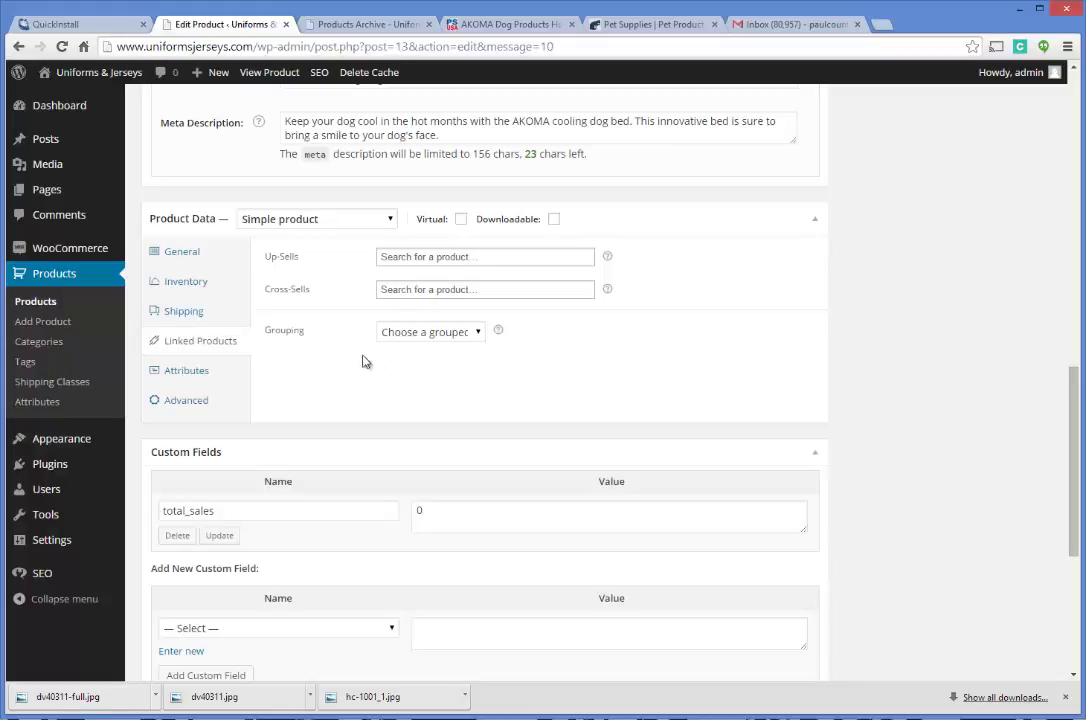
scroll(363, 361, "up", 2)
scroll(327, 352, "down", 2)
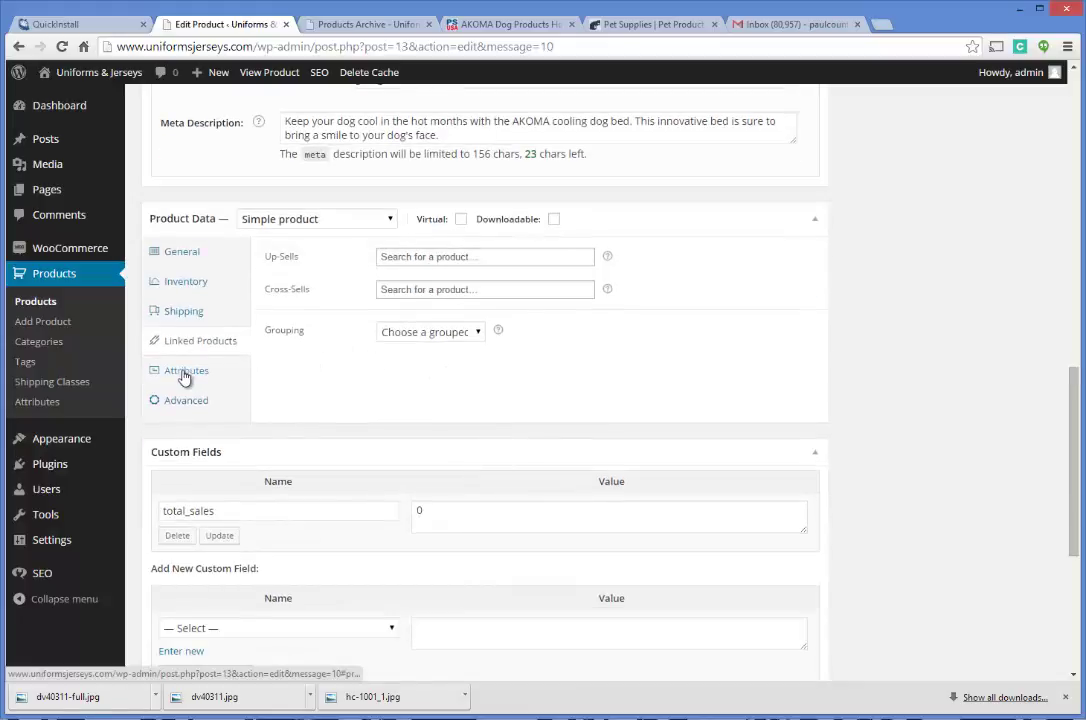
- Review the product's attribute settings and compare them with the supplier's product page
left_click(184, 374)
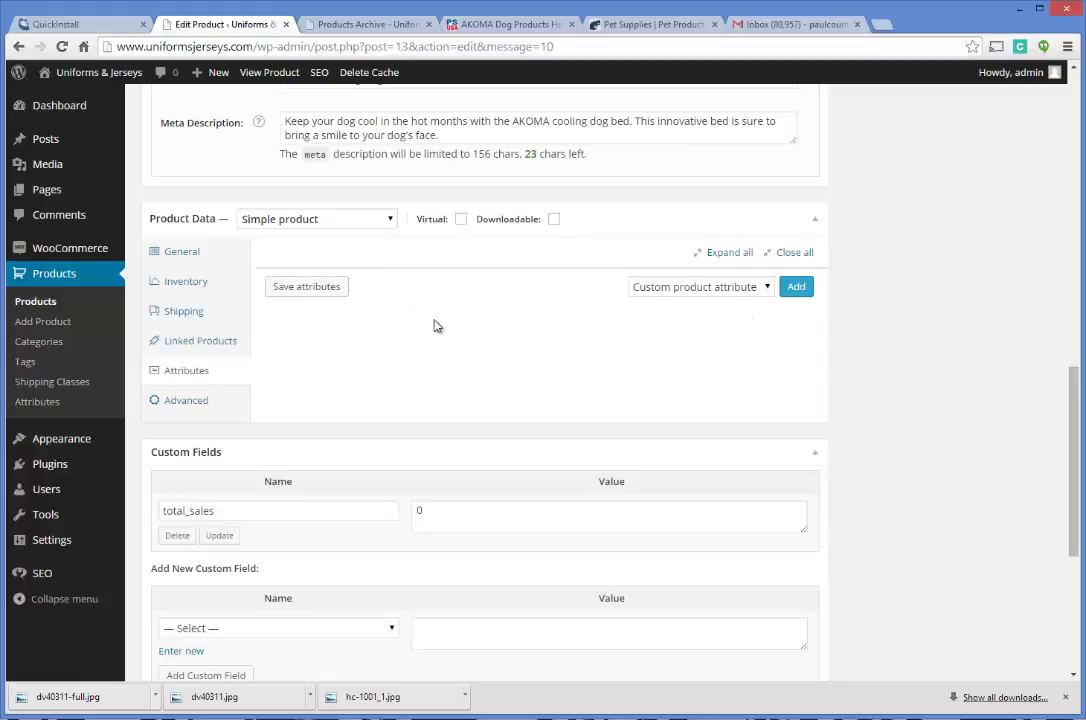
scroll(440, 326, "up", 2)
scroll(440, 323, "down", 3)
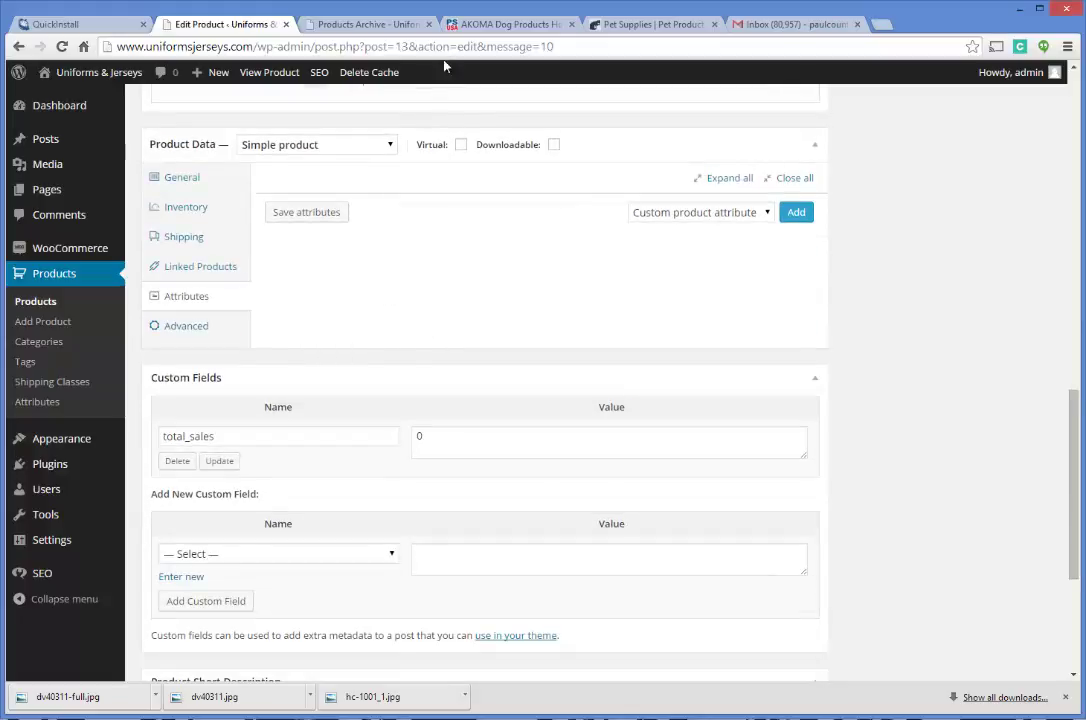
left_click(495, 24)
left_click(212, 24)
scroll(390, 312, "down", 1)
scroll(420, 295, "up", 2)
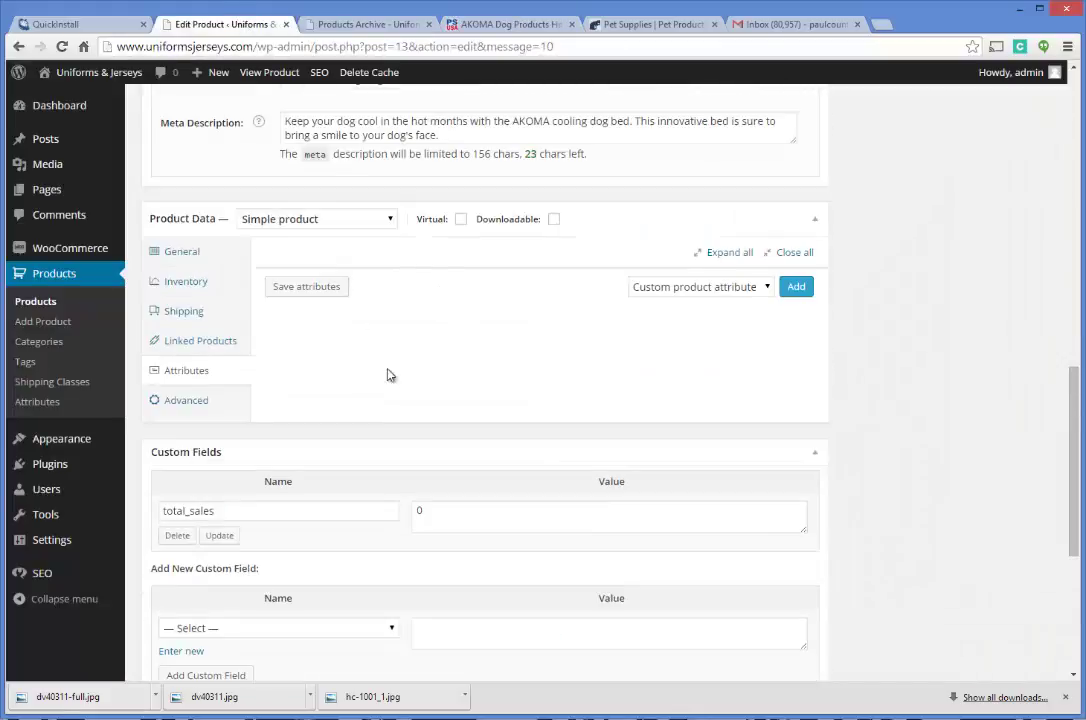
- Read the purchase note help in the product's advanced settings and enable reviews for the product
left_click(185, 400)
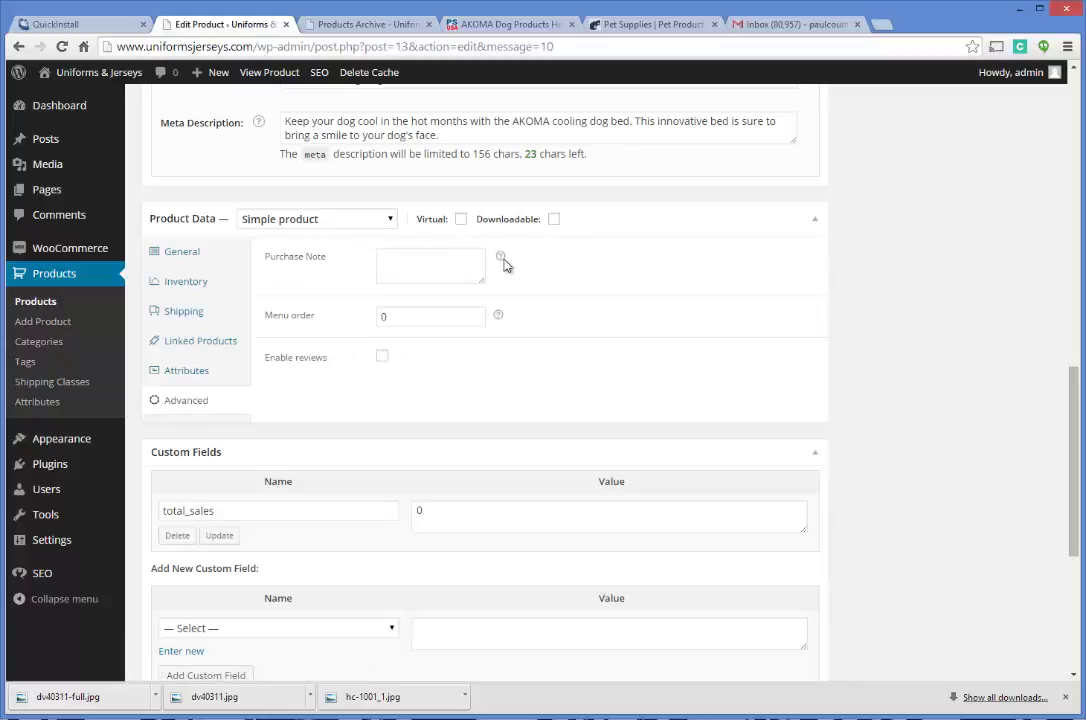
mouse_move(502, 260)
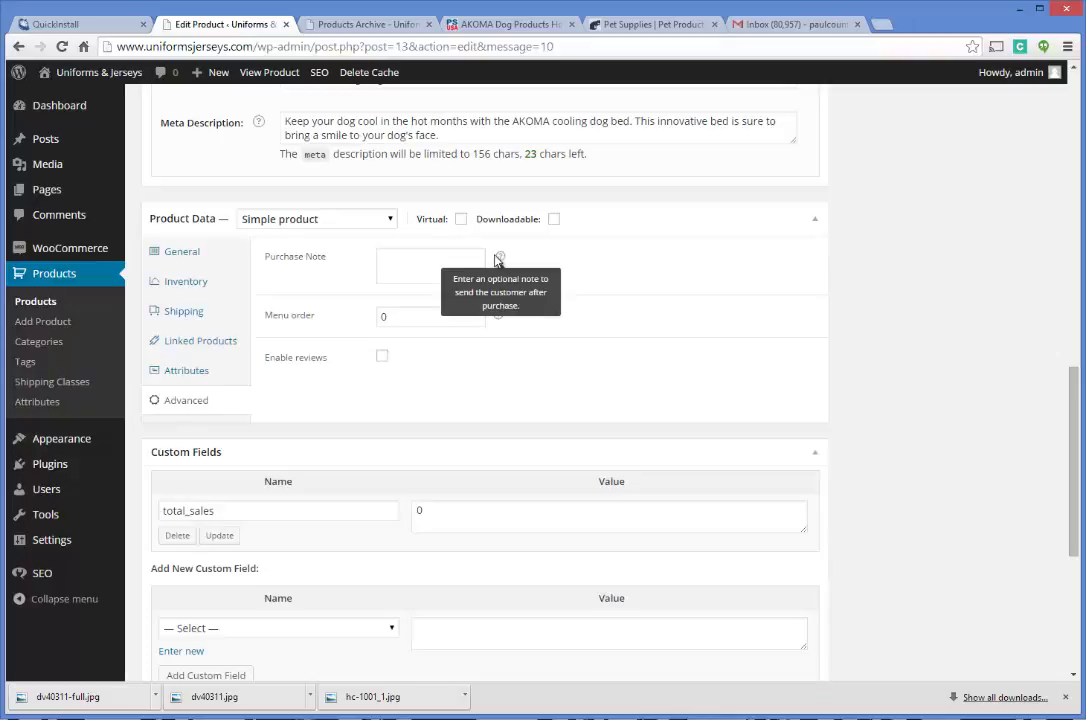
left_click(422, 260)
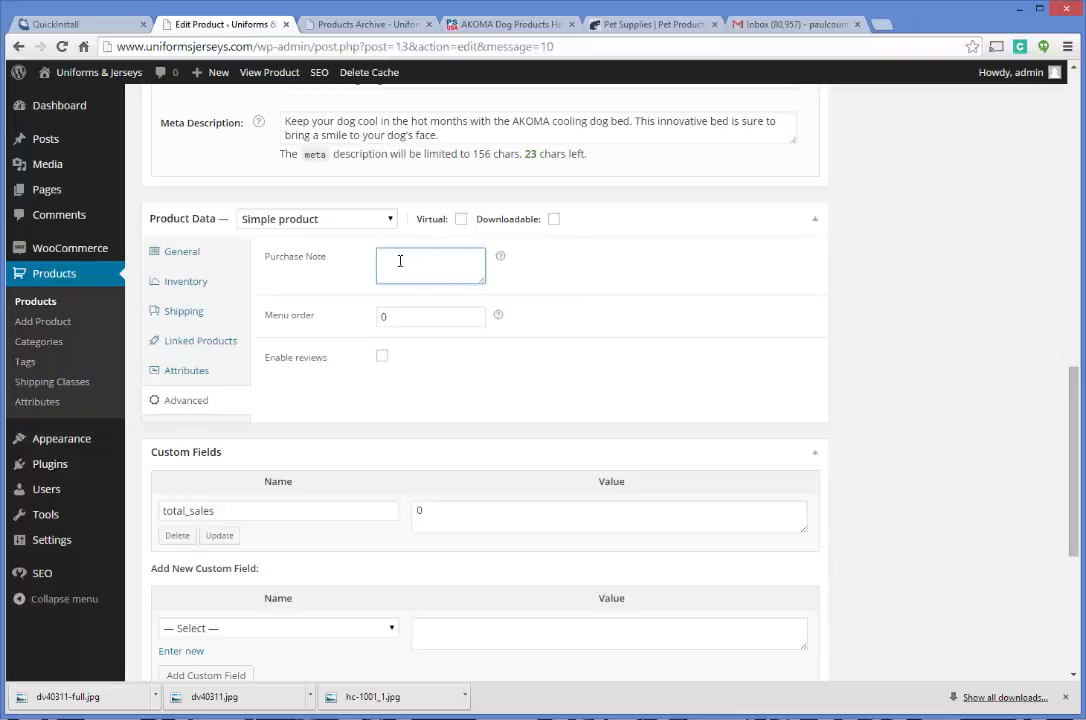
left_click(382, 357)
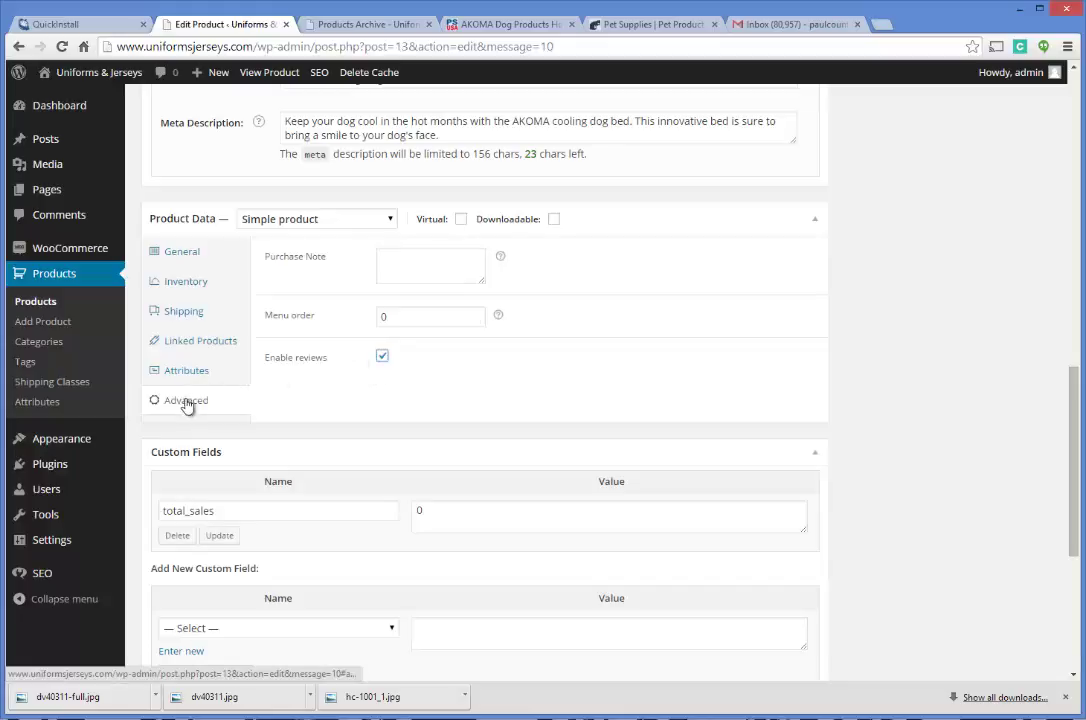
- Copy the first sentence of the product description about the battery-powered cooling system into the product short description
scroll(322, 378, "down", 3)
scroll(322, 378, "down", 4)
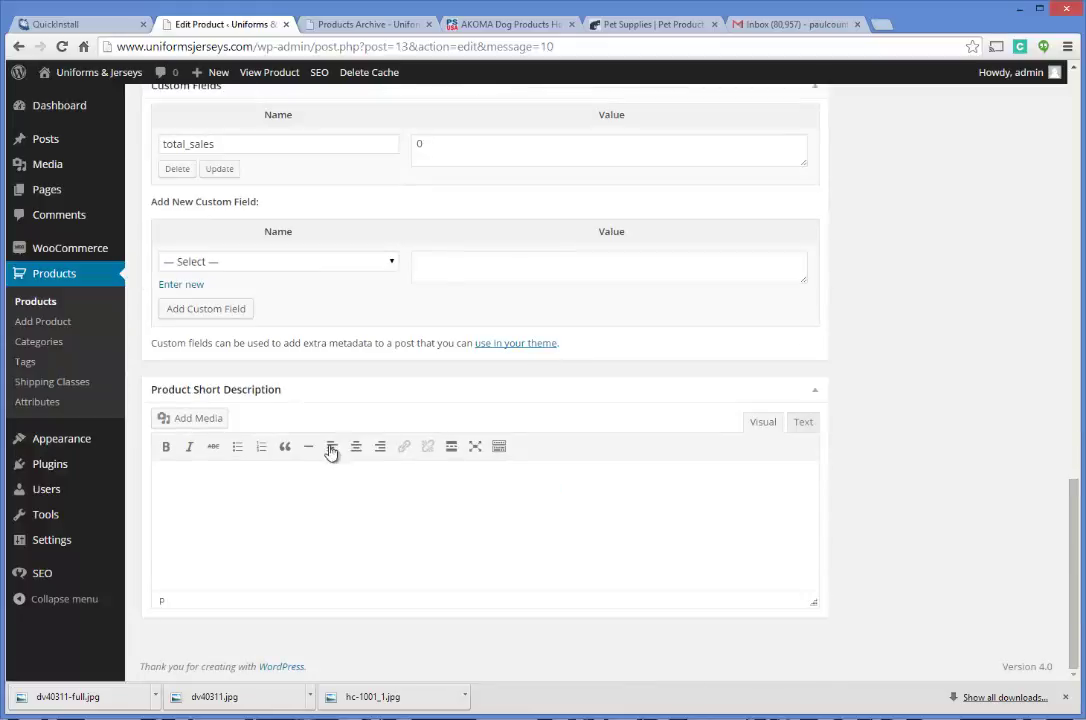
left_click(262, 476)
scroll(372, 387, "up", 15)
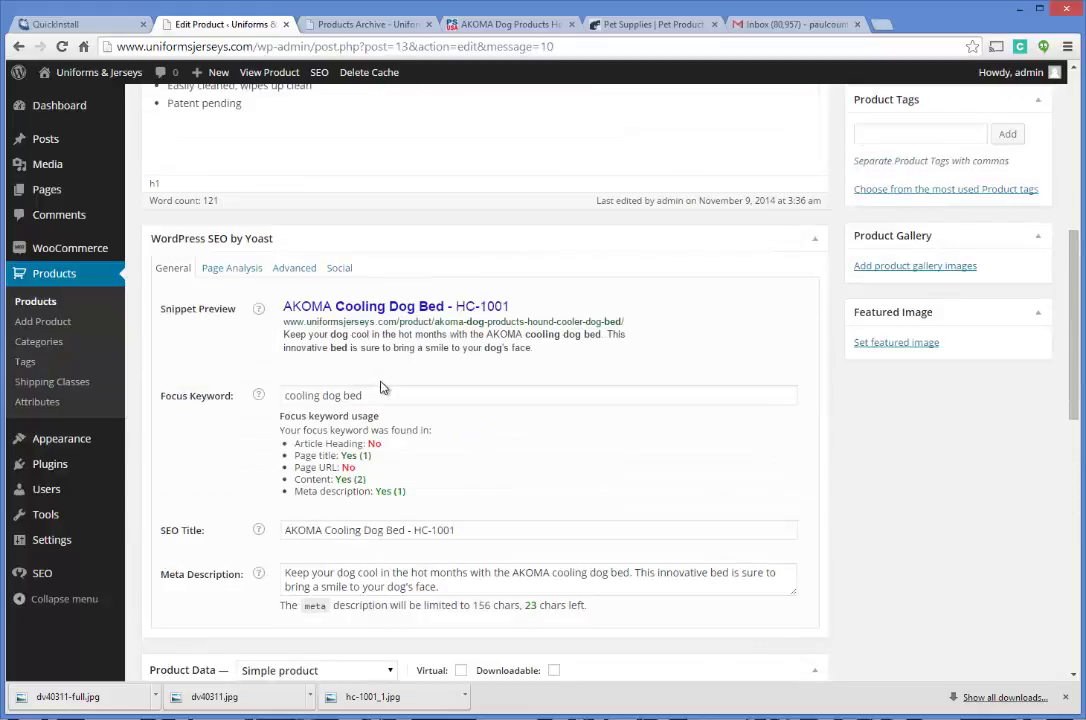
scroll(371, 441, "up", 8)
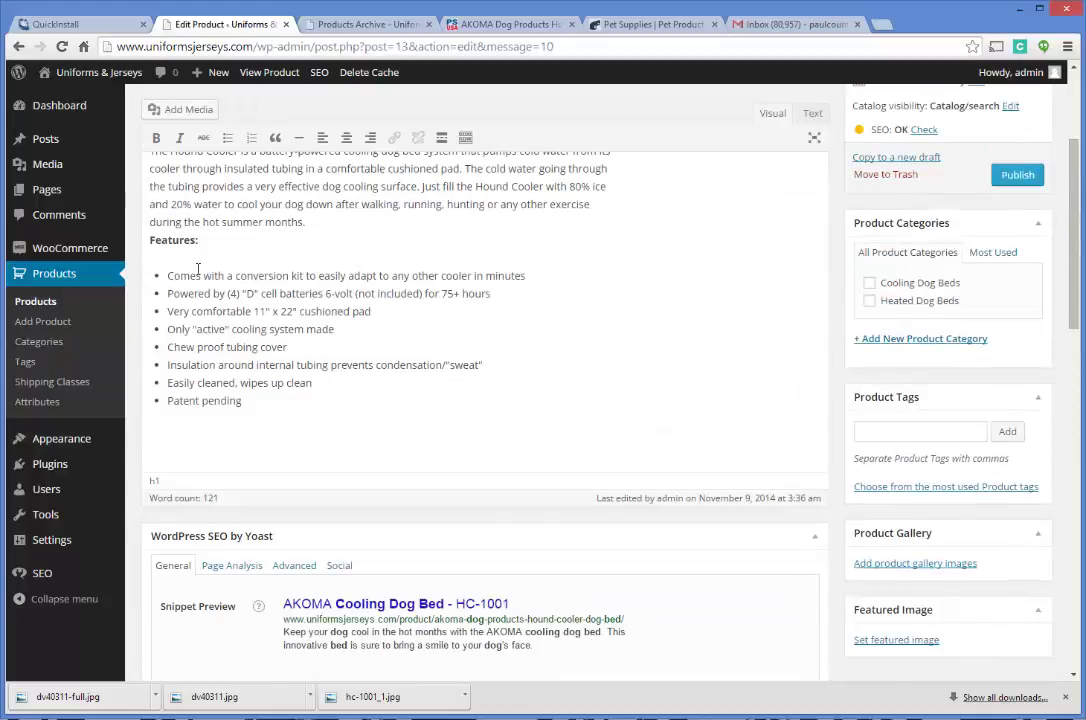
left_click_drag(152, 299, 467, 318)
key("ctrl+c")
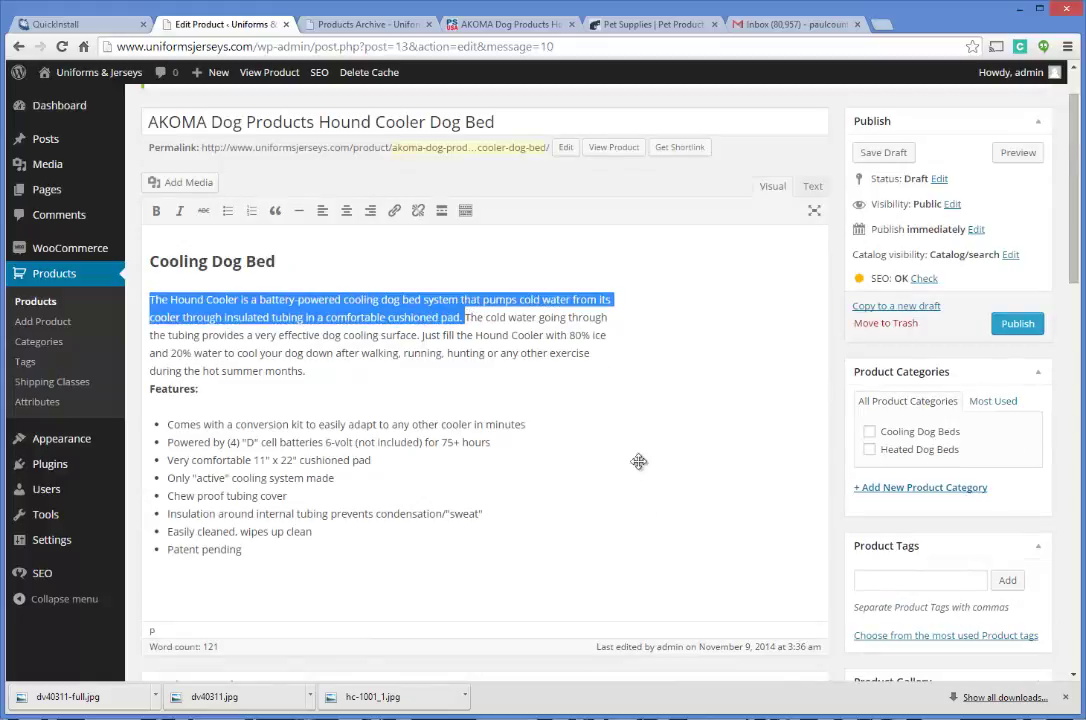
scroll(637, 460, "down", 15)
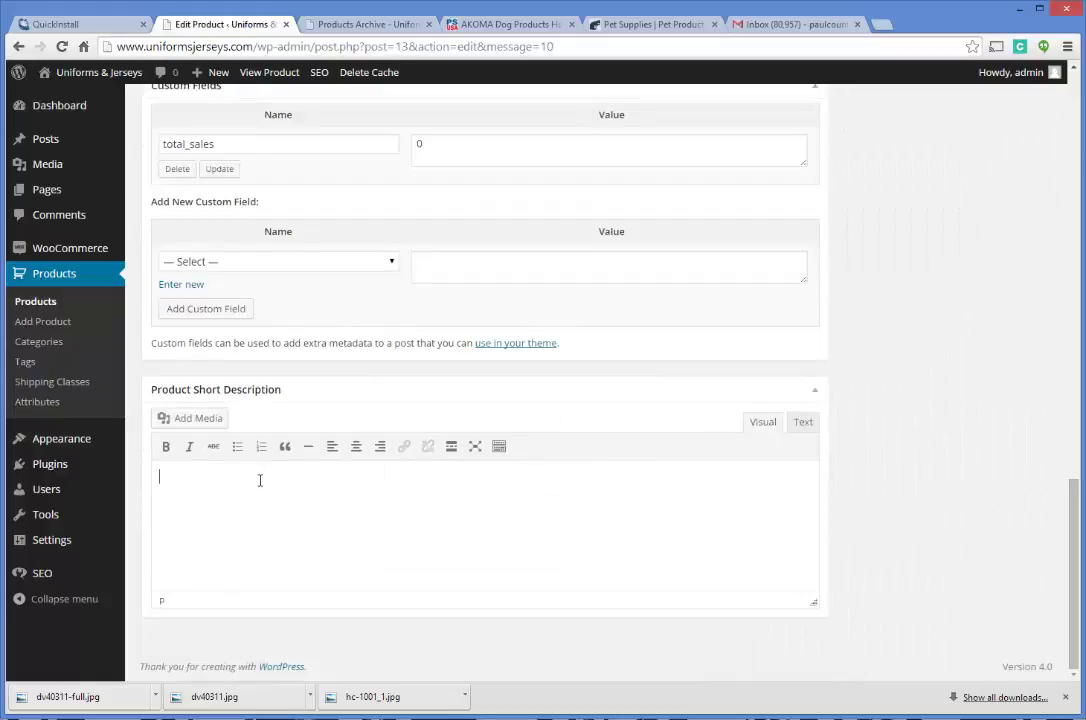
left_click(553, 467)
key("ctrl+v")
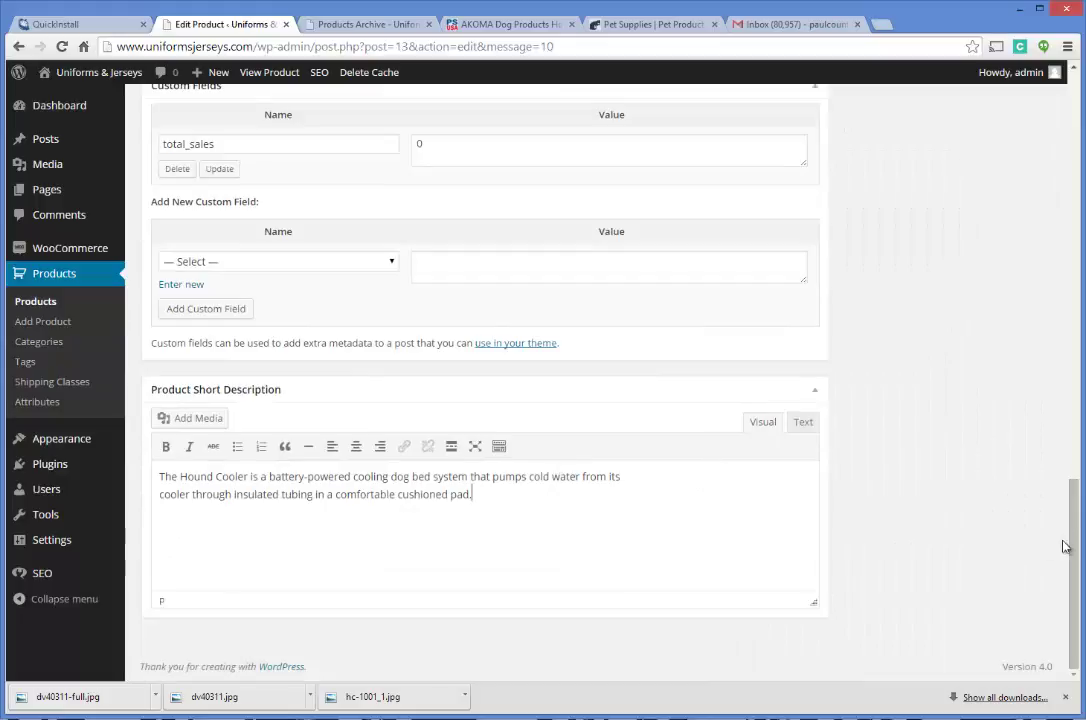
- Assign the product to the Cooling Dog Beds category and add the tags "cooling dog beds" and "dog beds"
scroll(1066, 450, "up", 3)
scroll(1078, 205, "up", 3)
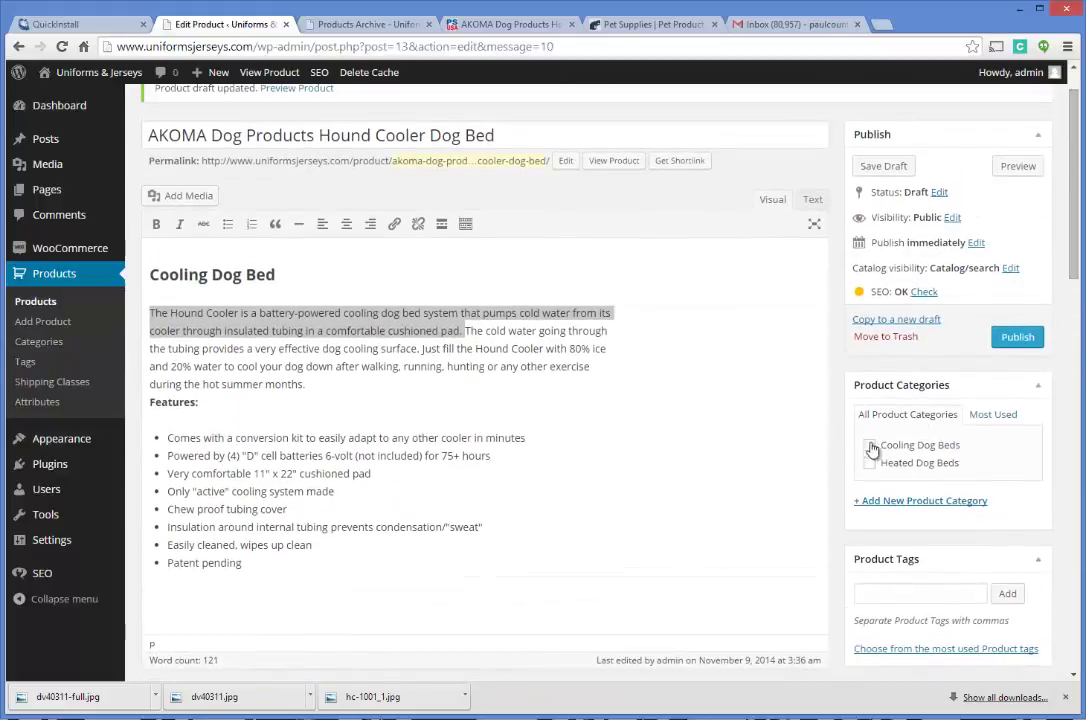
left_click(869, 447)
left_click(937, 595)
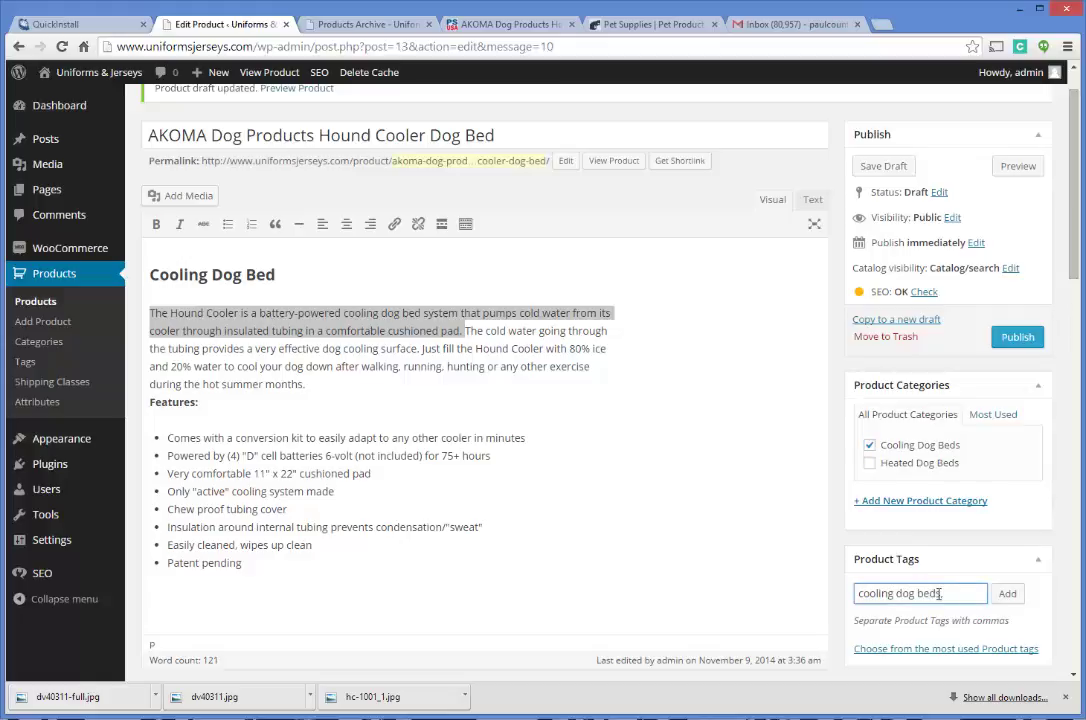
type("cooling dog beds, dog beds")
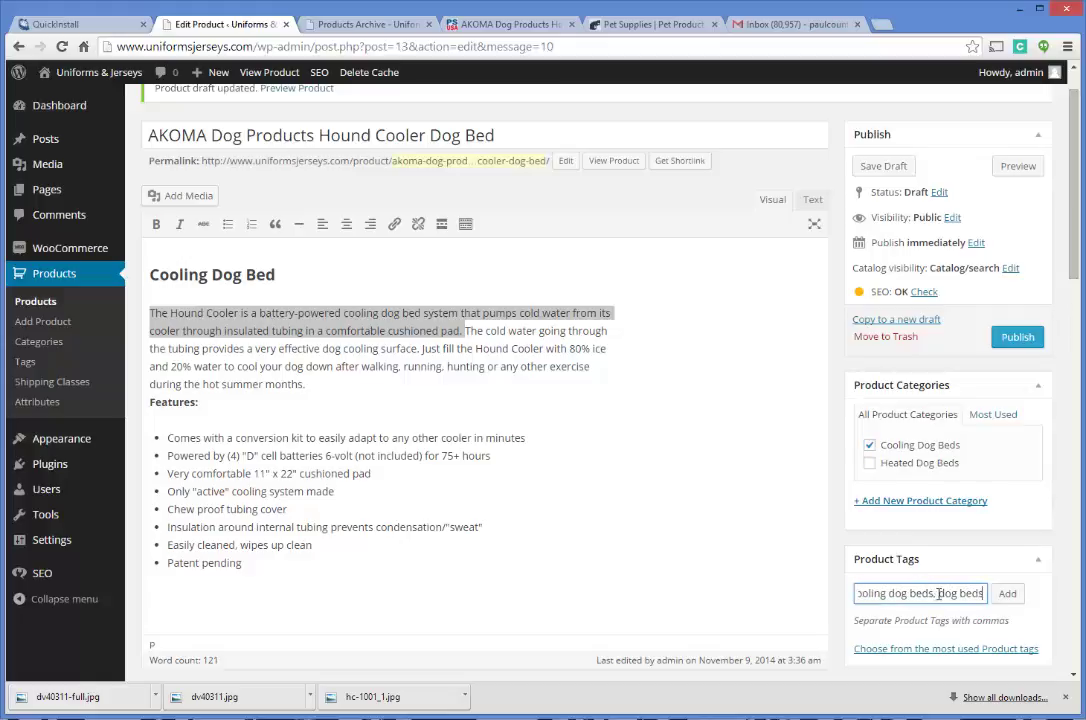
left_click(1007, 594)
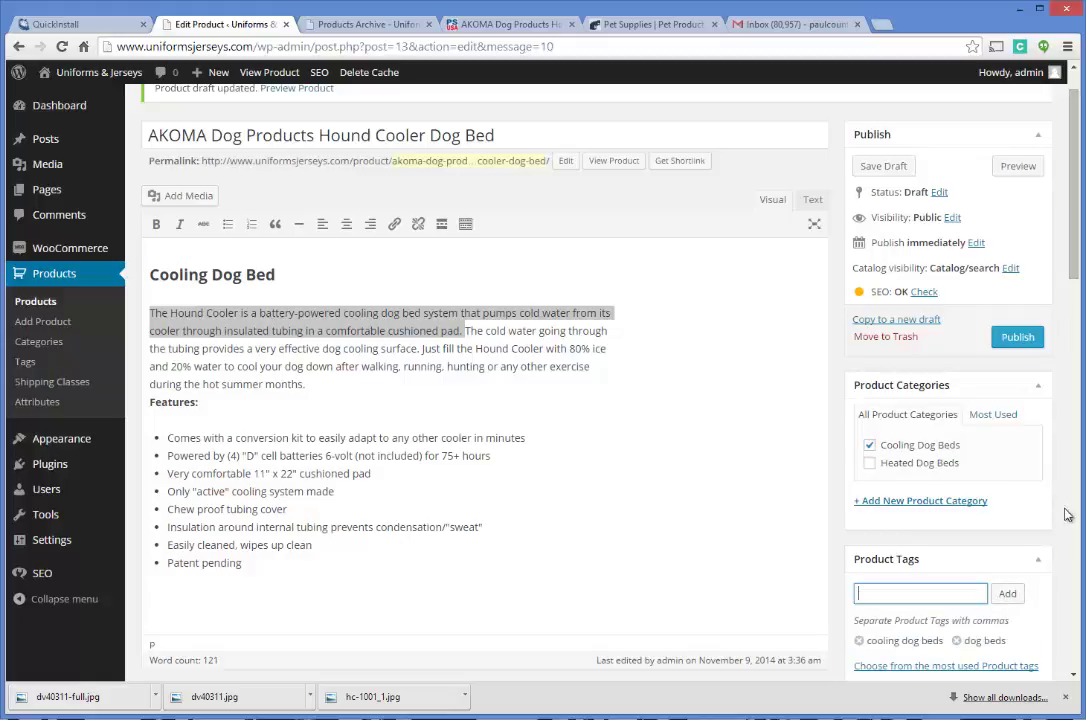
- Publish the product and change its permalink slug to akoma-cooling-dog-bed
left_click(997, 335)
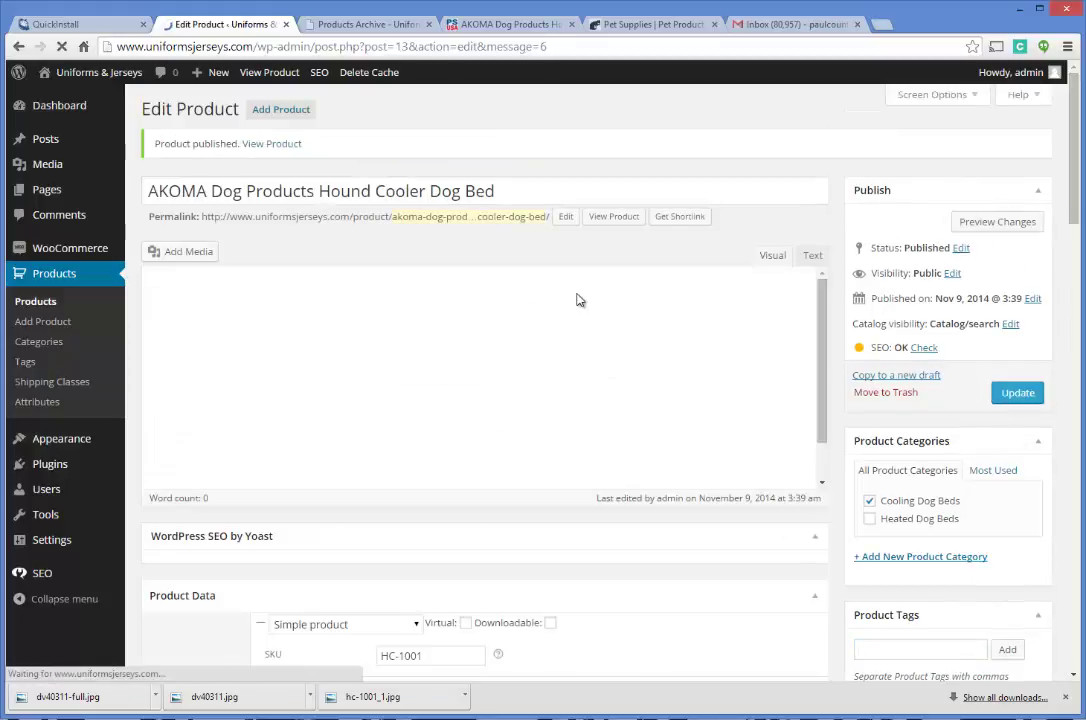
left_click(566, 218)
key("ctrl+a")
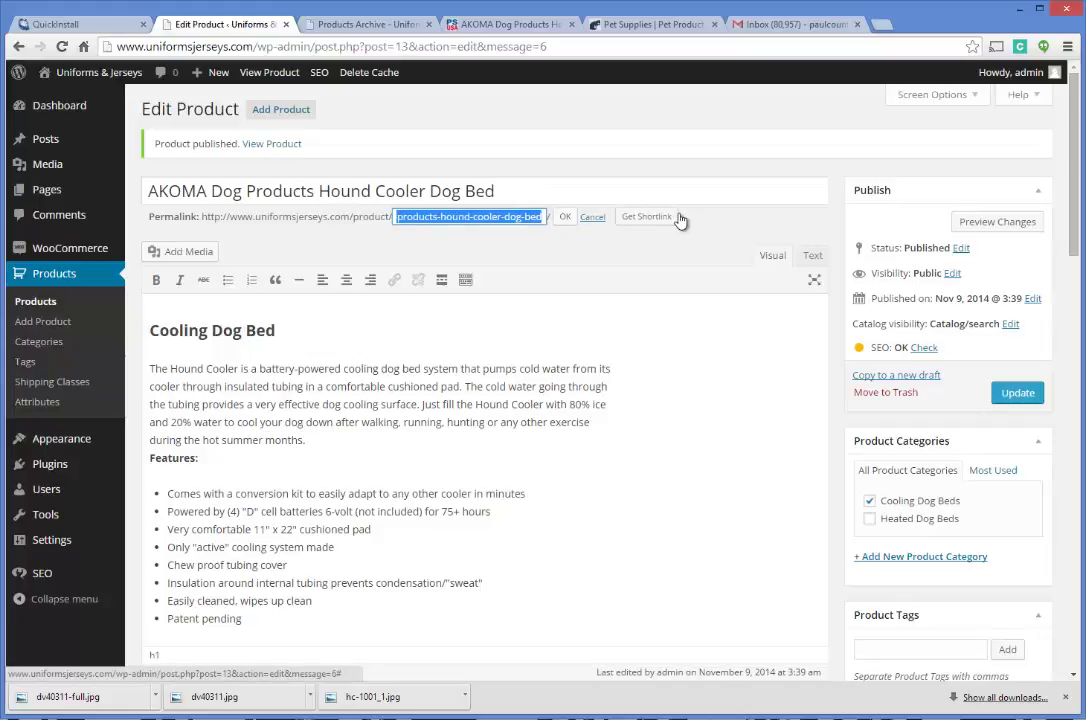
type("akoma-cooling")
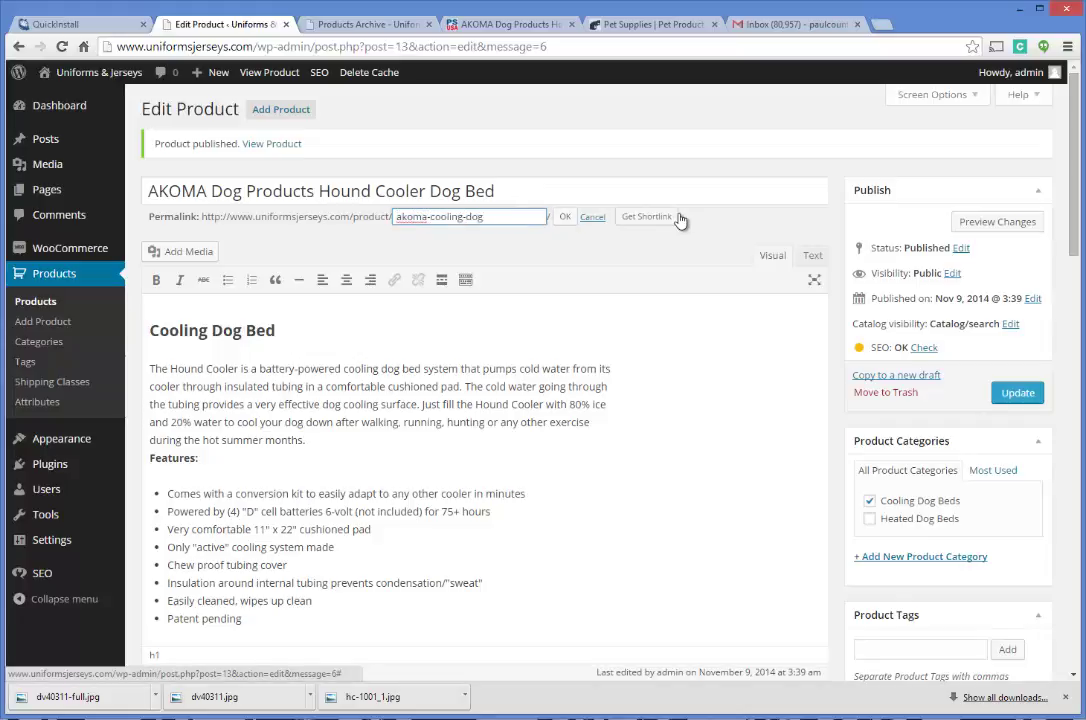
left_click(667, 245)
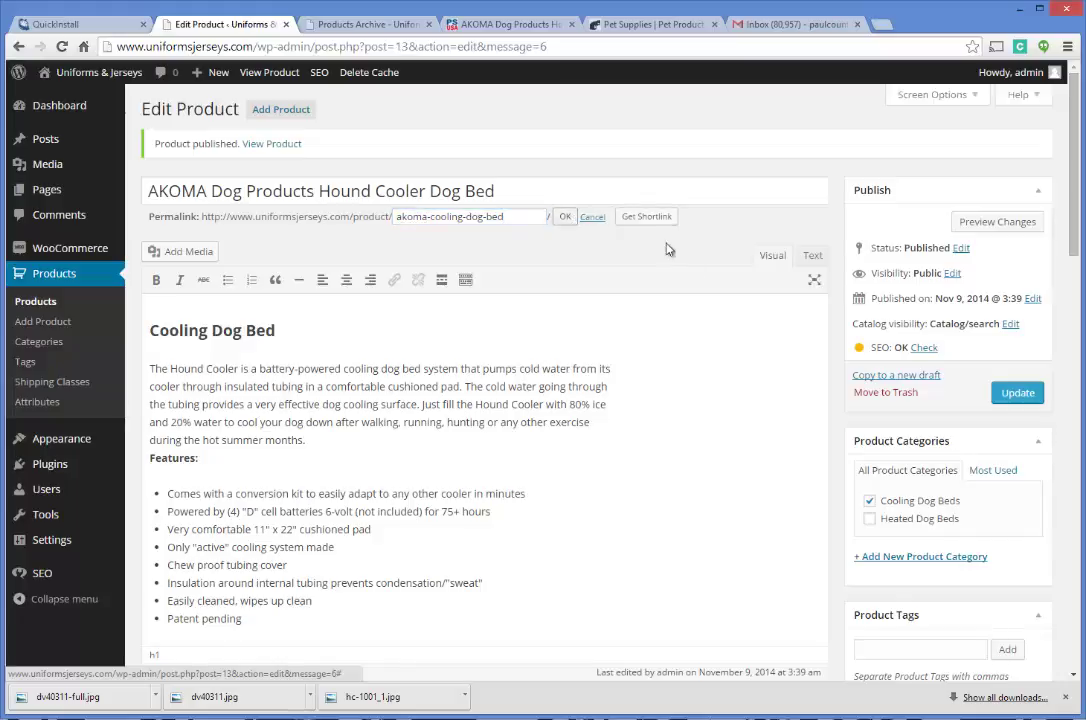
left_click(565, 216)
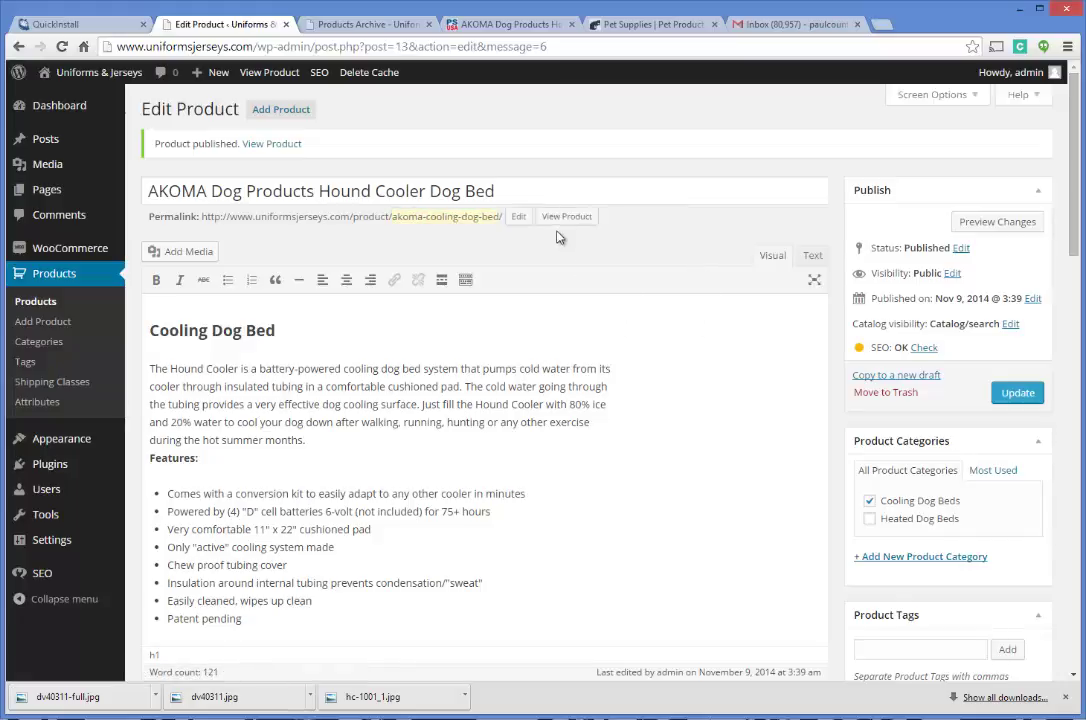
- Check the product's SEO snippet preview and focus keyword usage, and update the published product
scroll(805, 353, "down", 4)
scroll(790, 352, "down", 2)
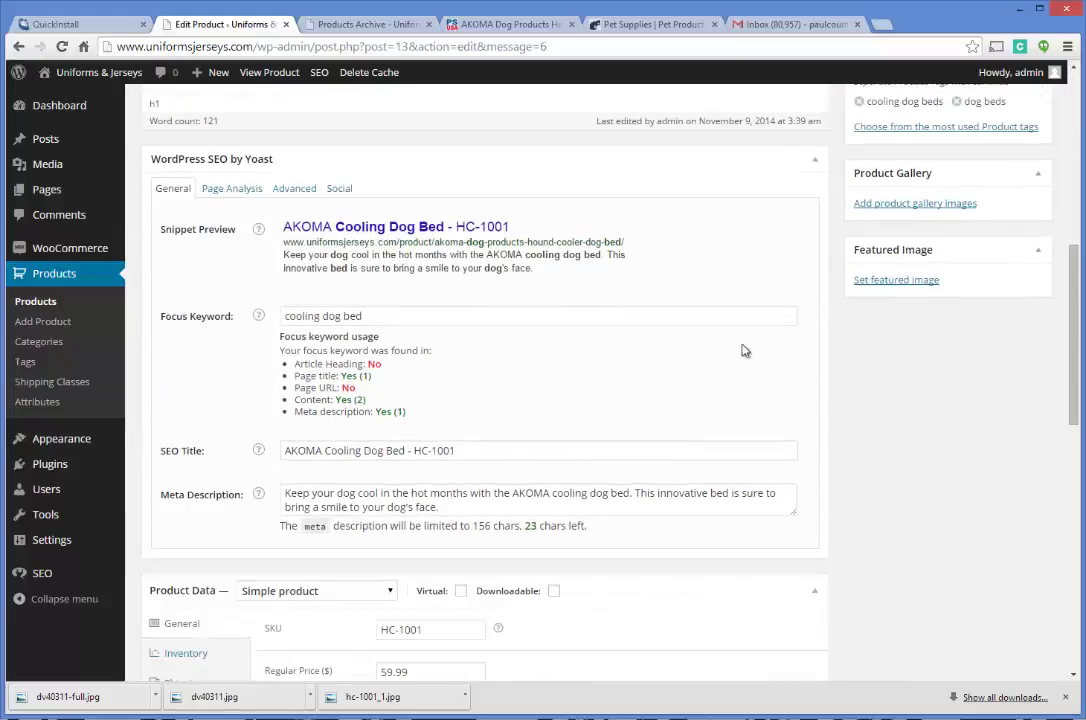
scroll(729, 346, "up", 4)
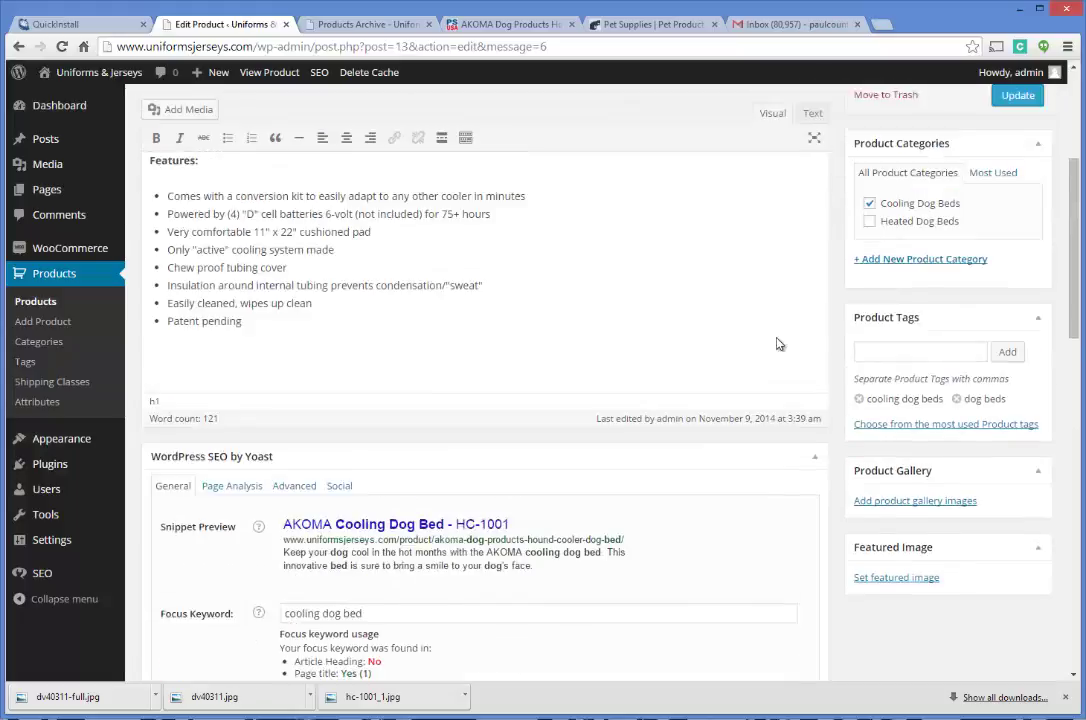
left_click(1012, 170)
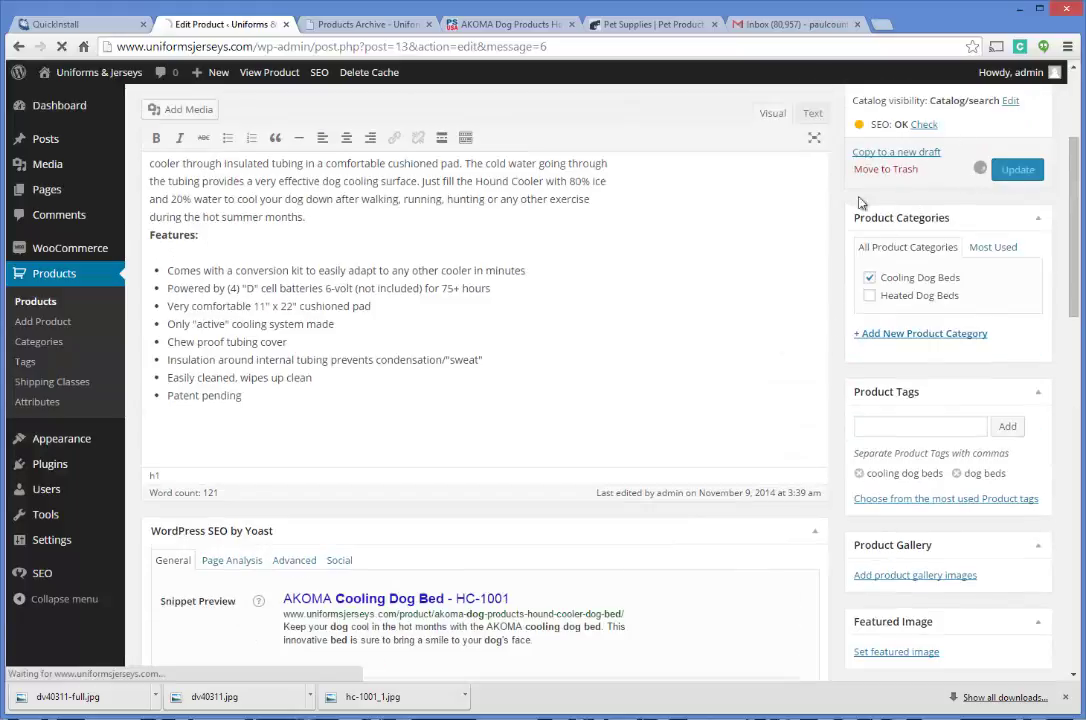
scroll(523, 260, "up", 3)
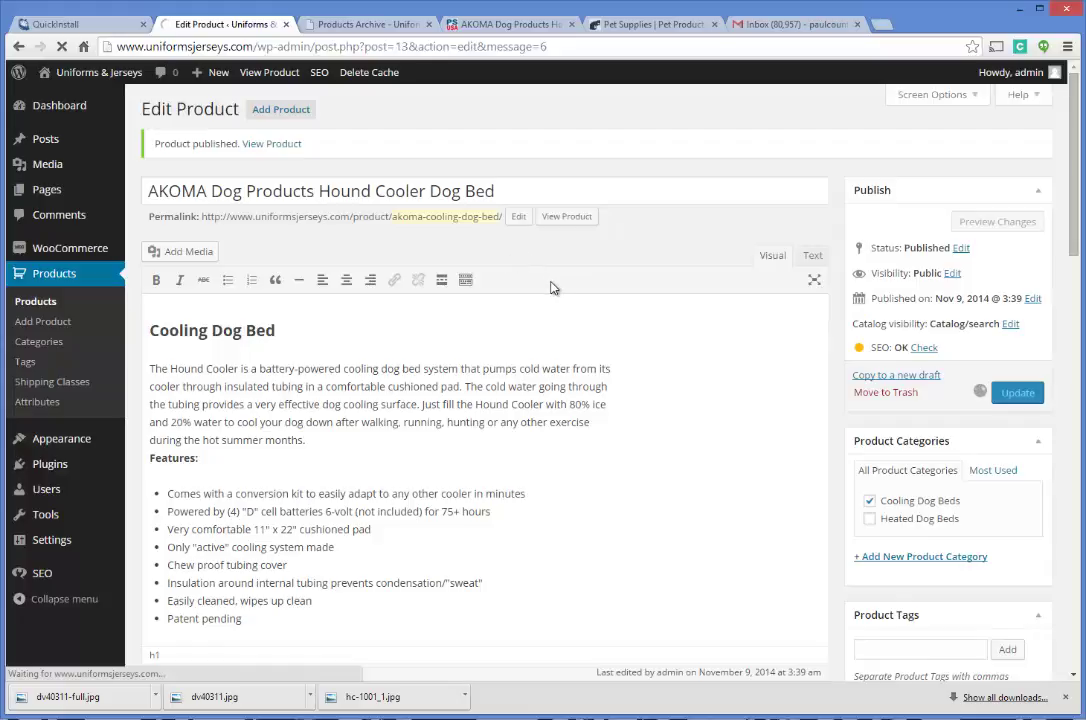
- Reload the store's shop page and open the AKOMA Hound Cooler product from it
left_click(320, 25)
left_click(278, 47)
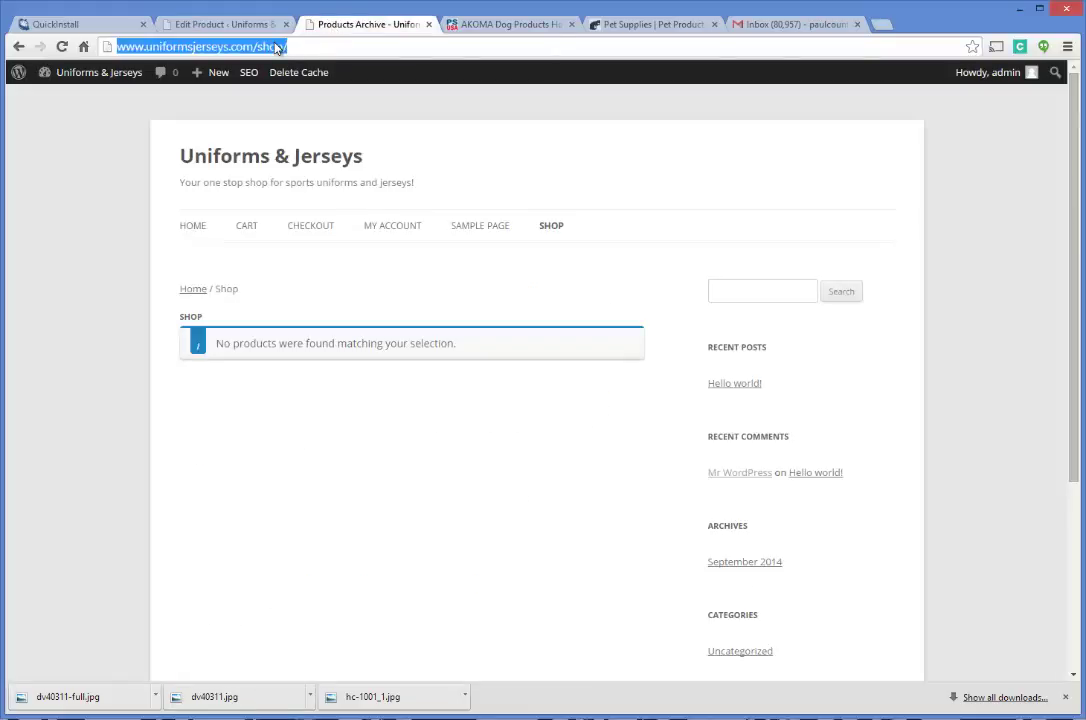
key("Return")
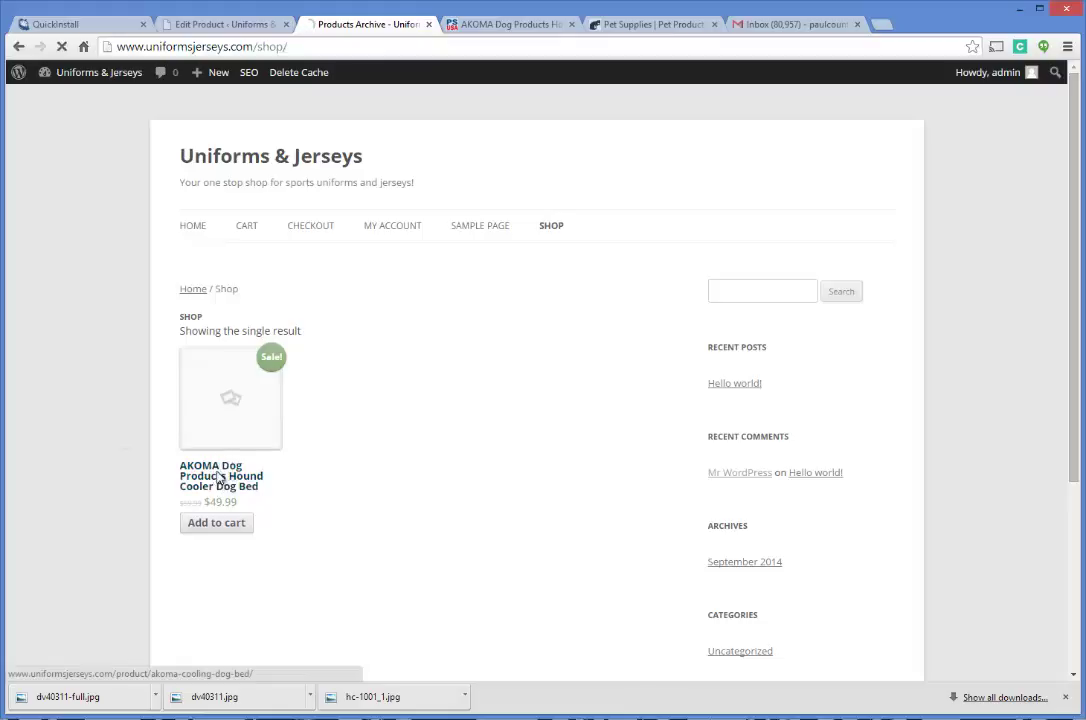
left_click(219, 478)
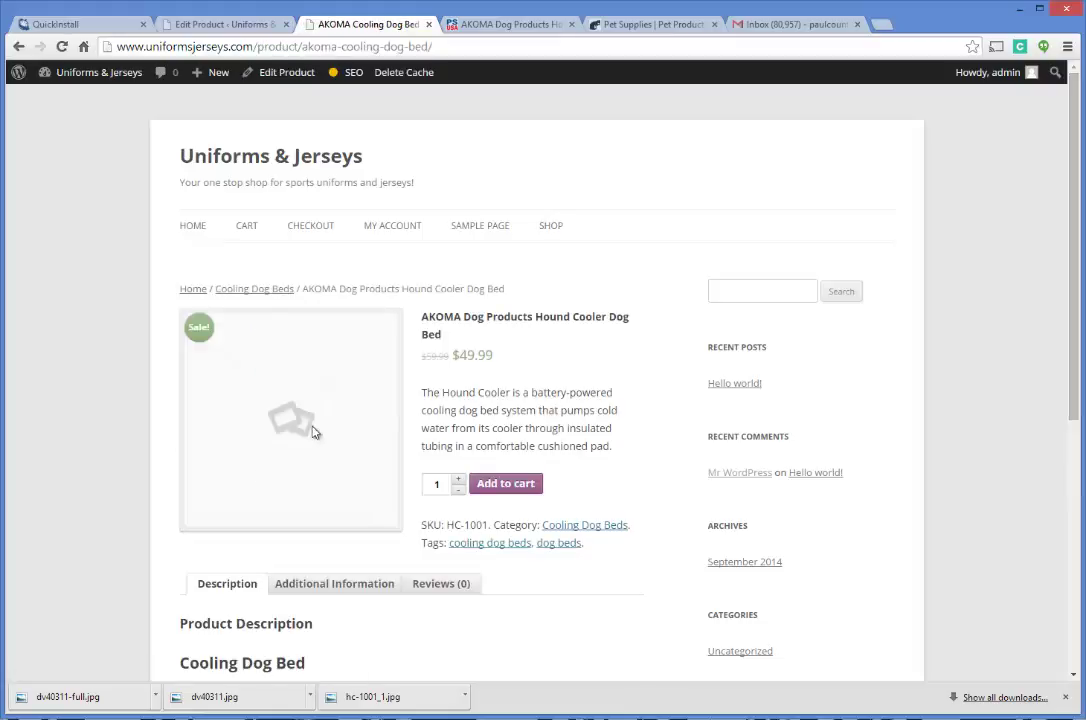
- Review the live product page's description and additional information, and compare them with the supplier's product page
scroll(441, 351, "down", 3)
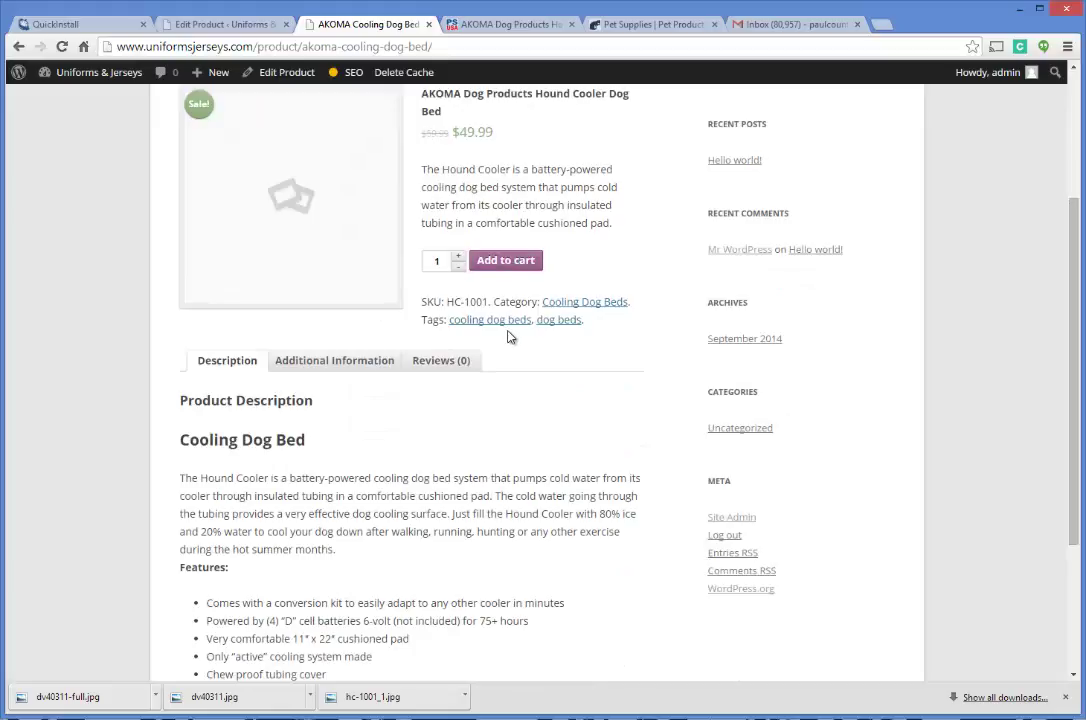
scroll(503, 336, "down", 3)
scroll(490, 345, "up", 3)
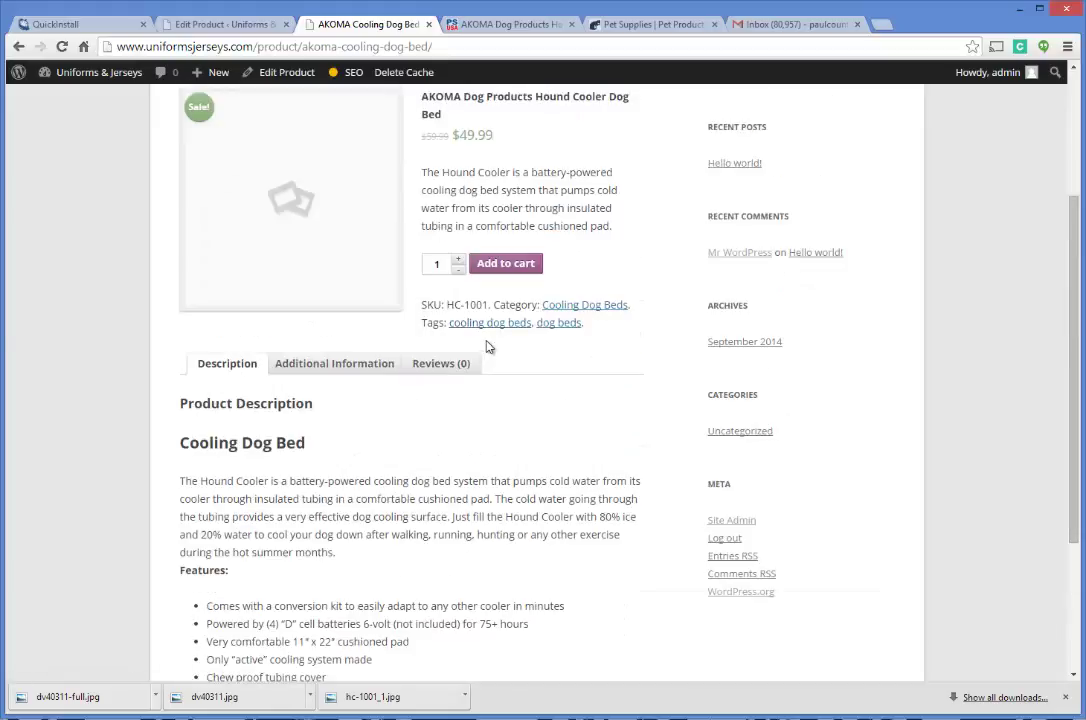
scroll(495, 340, "down", 2)
scroll(480, 355, "up", 2)
left_click(380, 371)
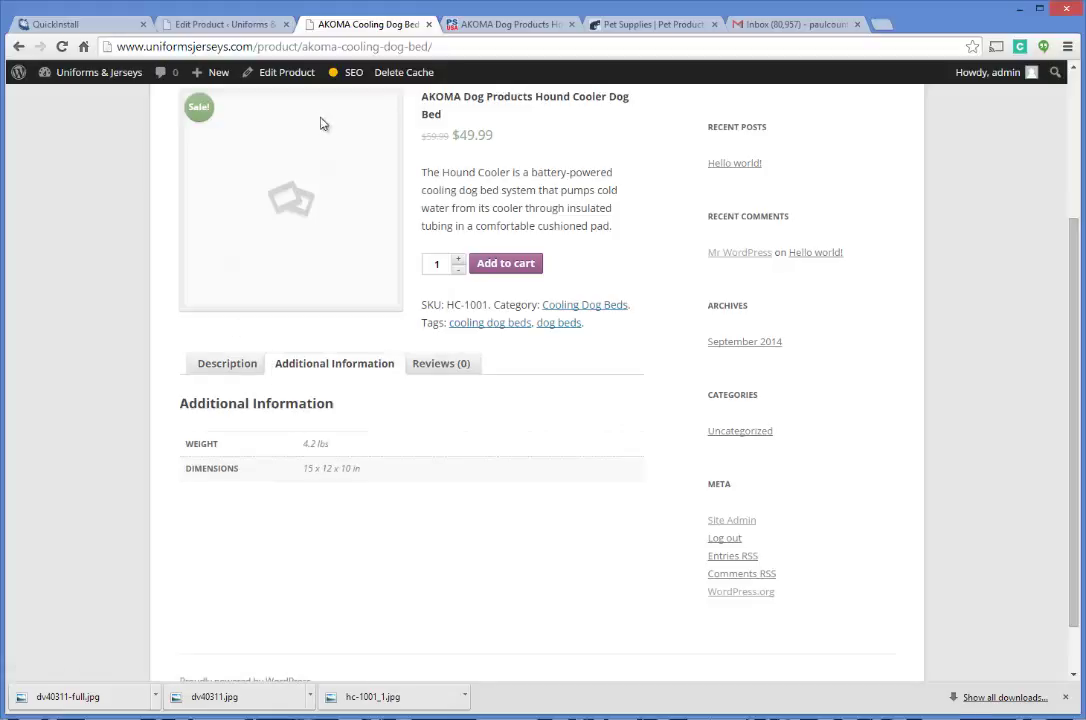
left_click(453, 30)
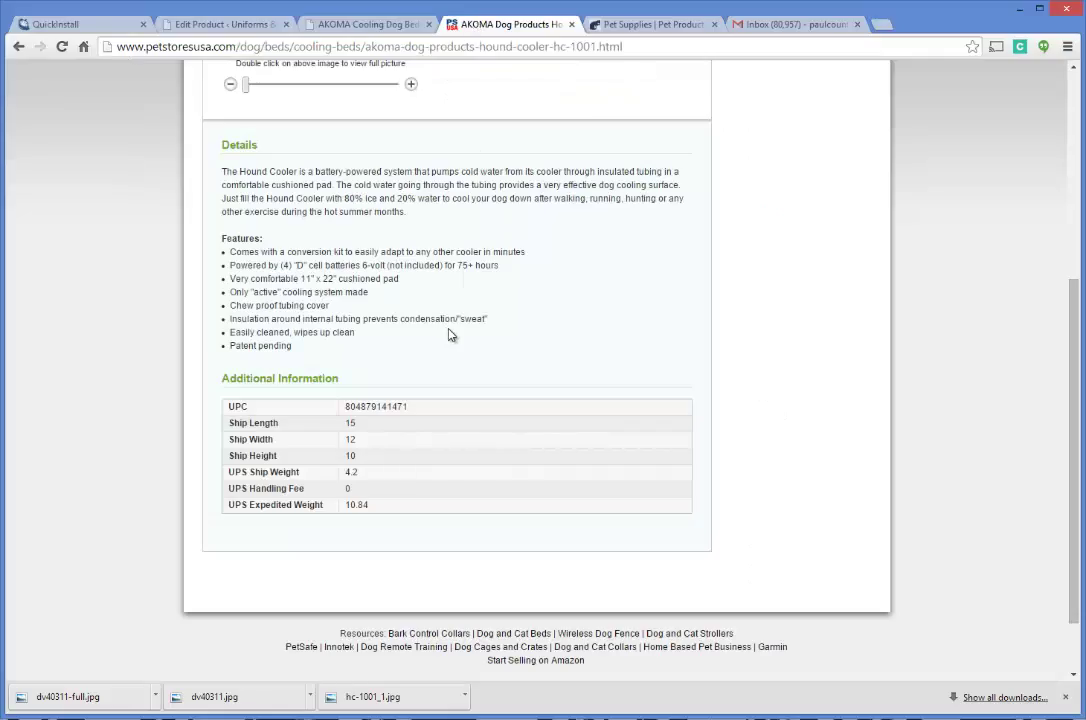
left_click(265, 30)
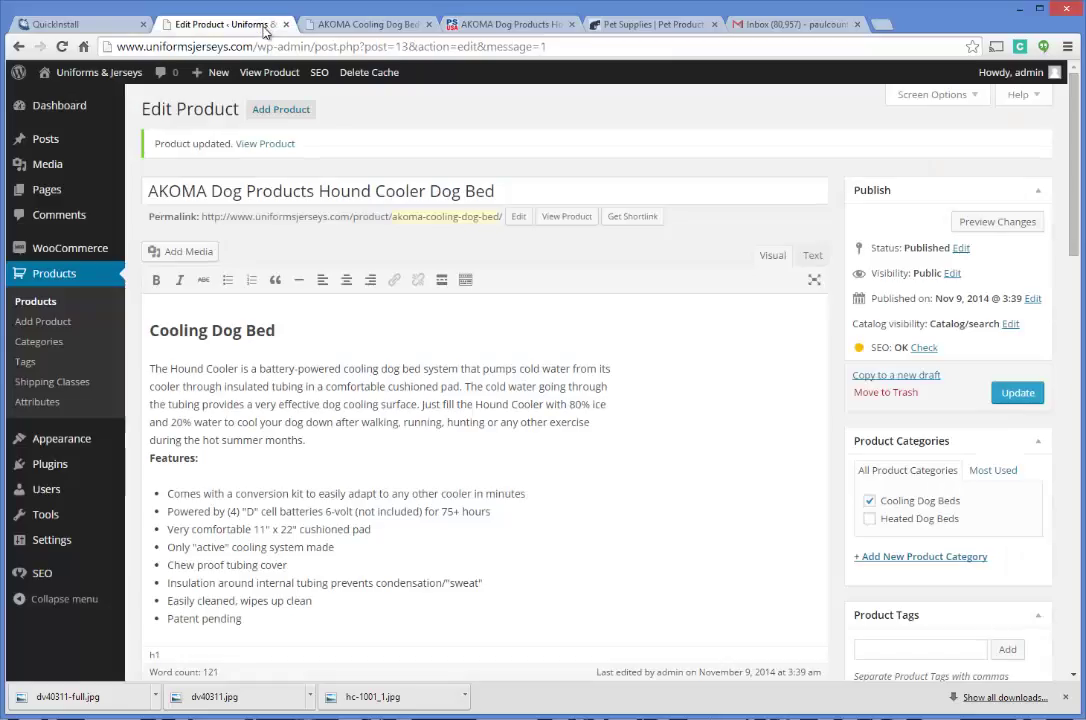
left_click(350, 14)
scroll(347, 332, "up", 3)
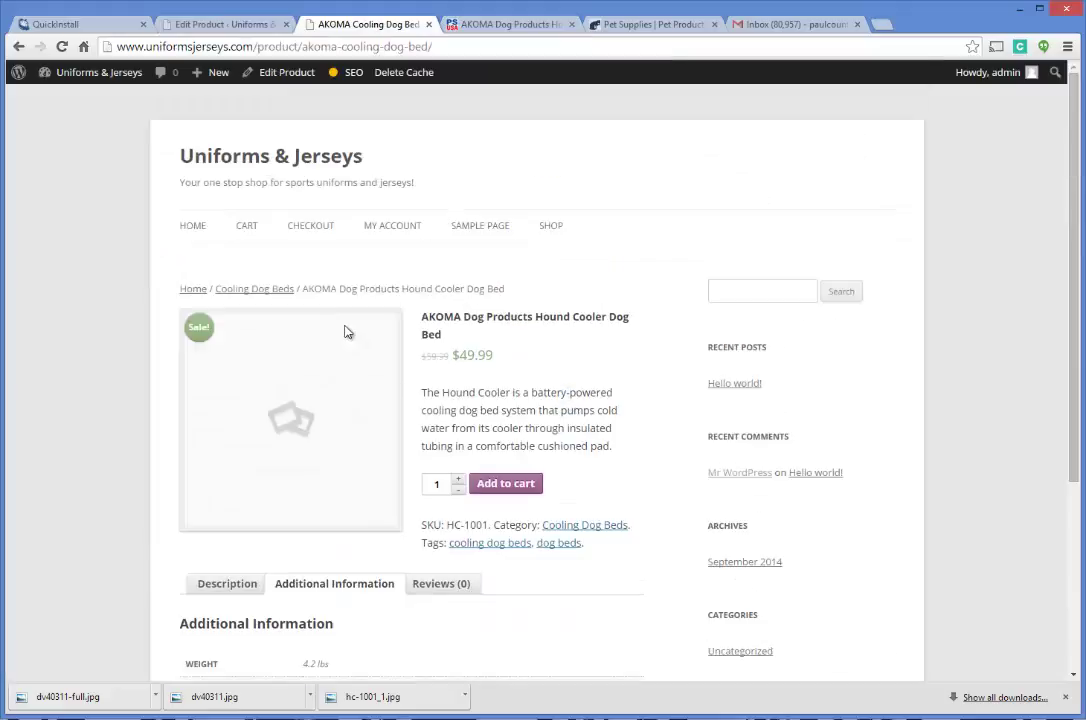
- Return to the product's edit page and look through its sections for a place to add the product image
left_click(200, 23)
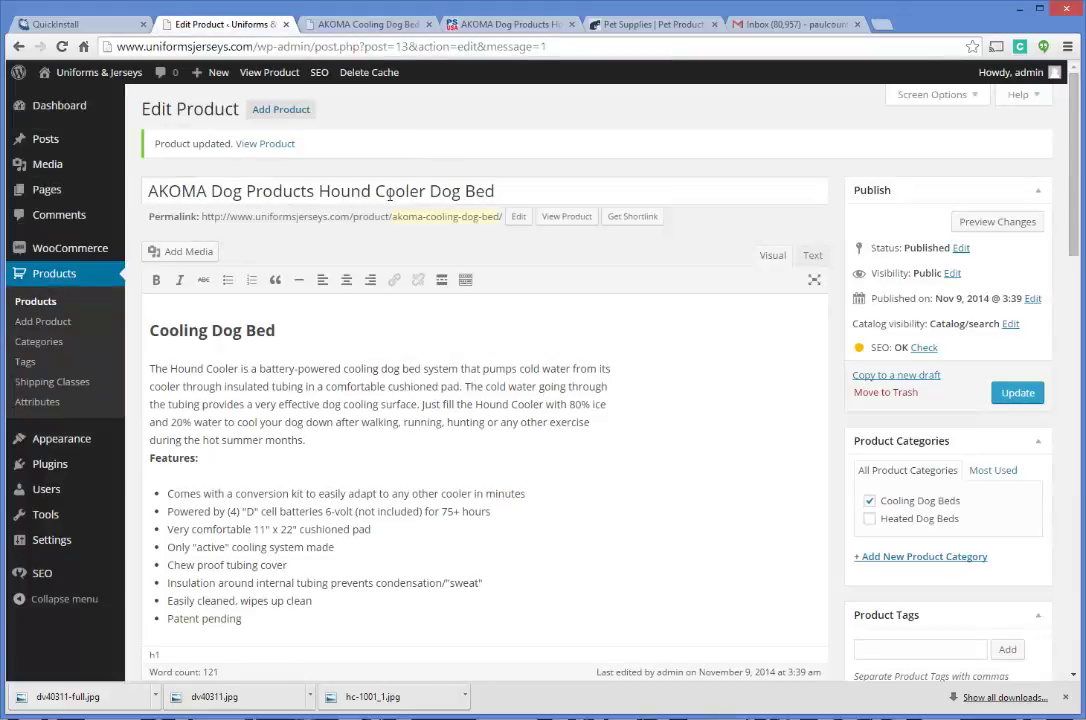
scroll(409, 313, "down", 7)
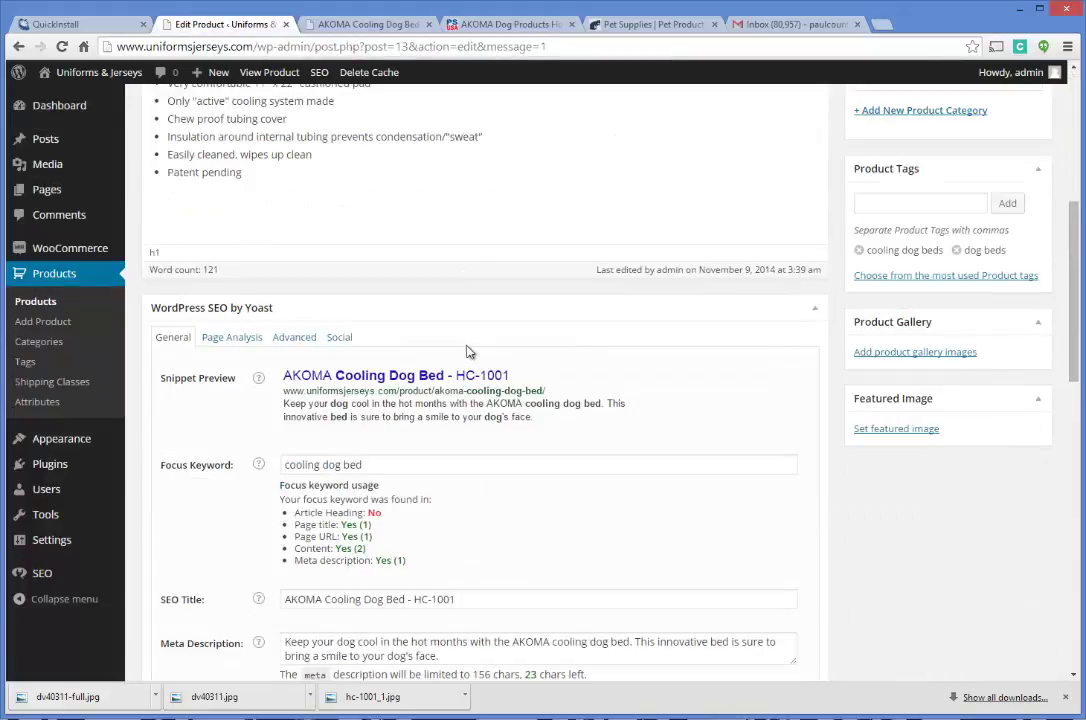
scroll(462, 340, "down", 2)
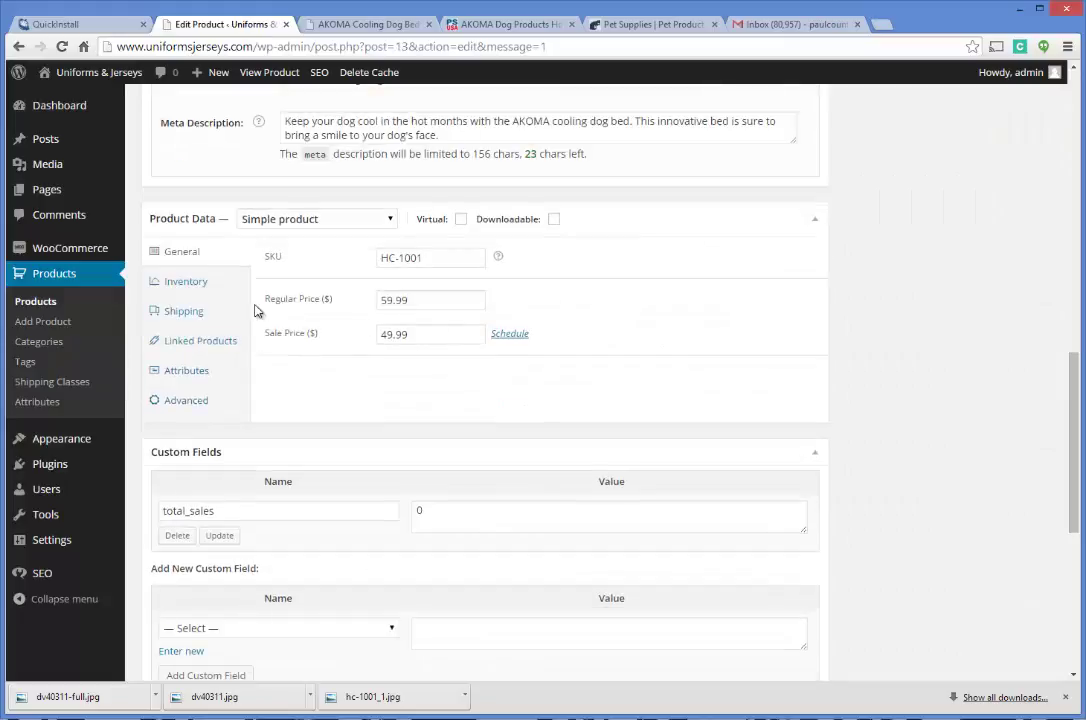
scroll(388, 303, "down", 2)
scroll(403, 298, "down", 4)
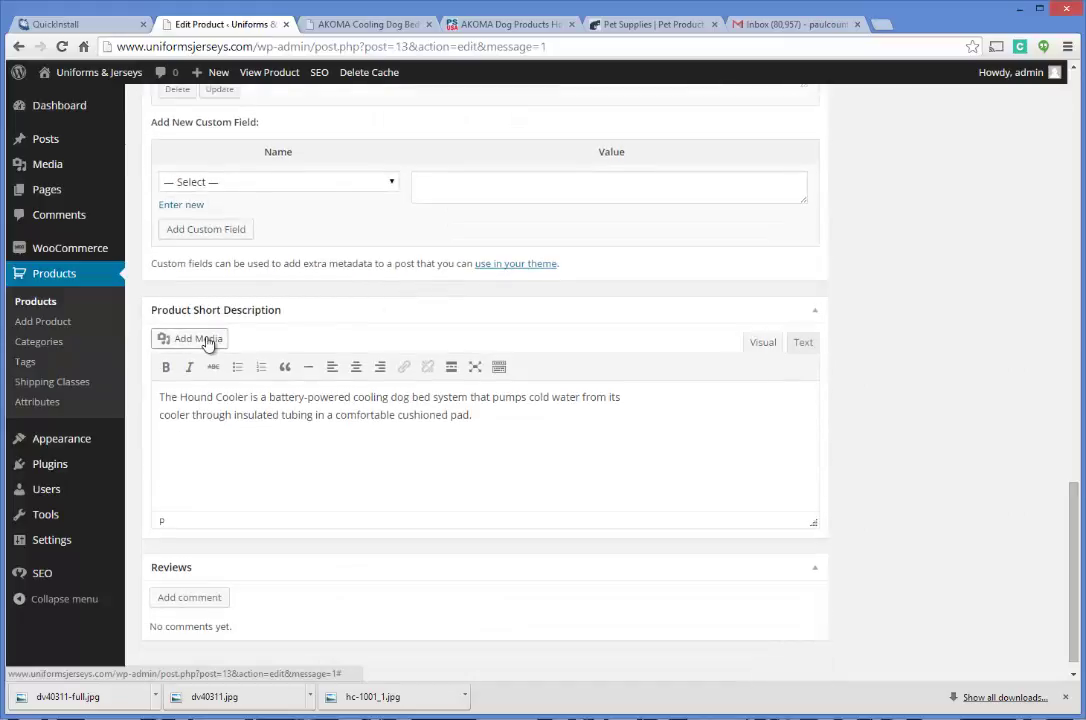
scroll(196, 309, "up", 7)
scroll(196, 309, "up", 8)
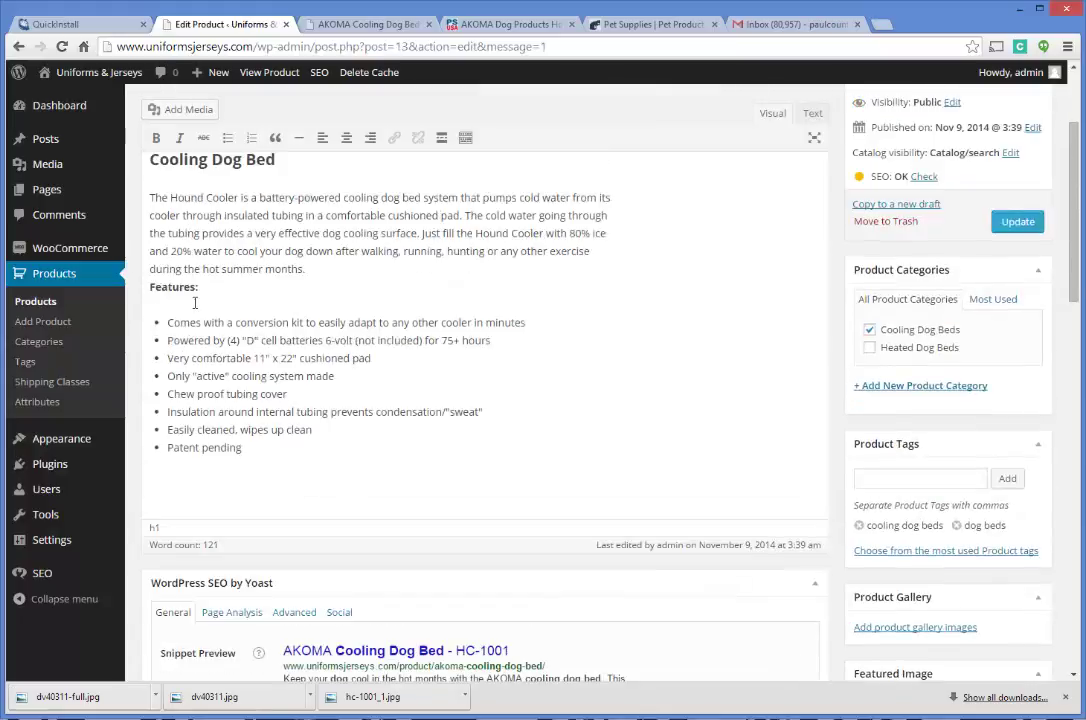
- Try placing the hc-1001_1.jpg image from the media library in the product's main description, and remove it again
left_click(167, 252)
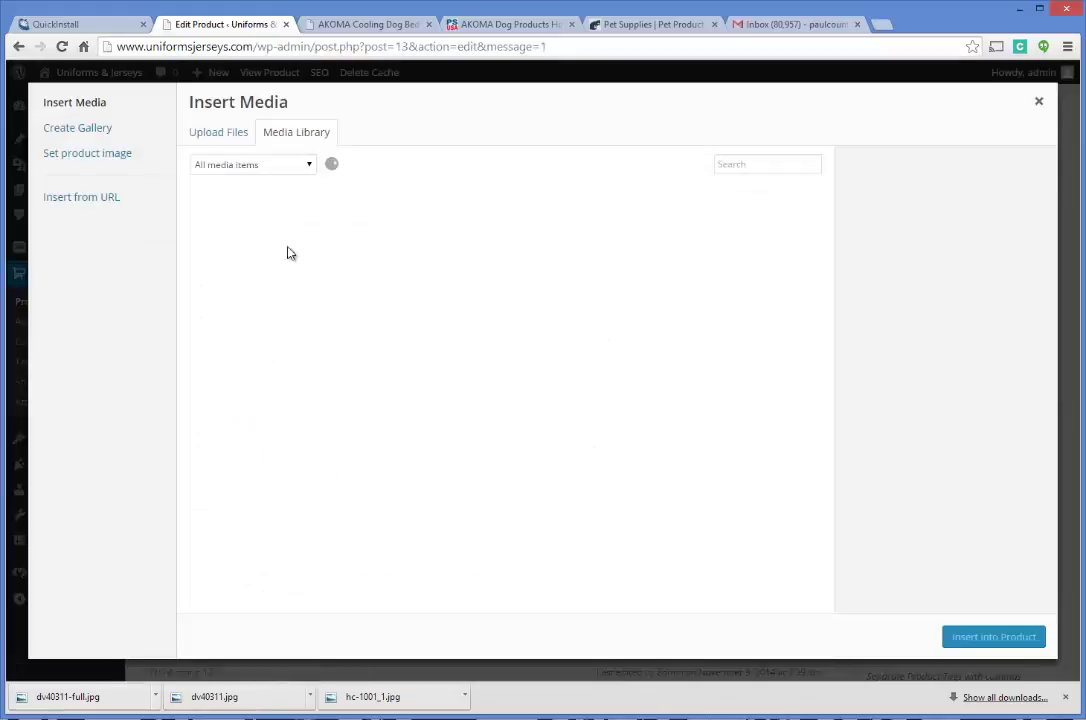
left_click(316, 249)
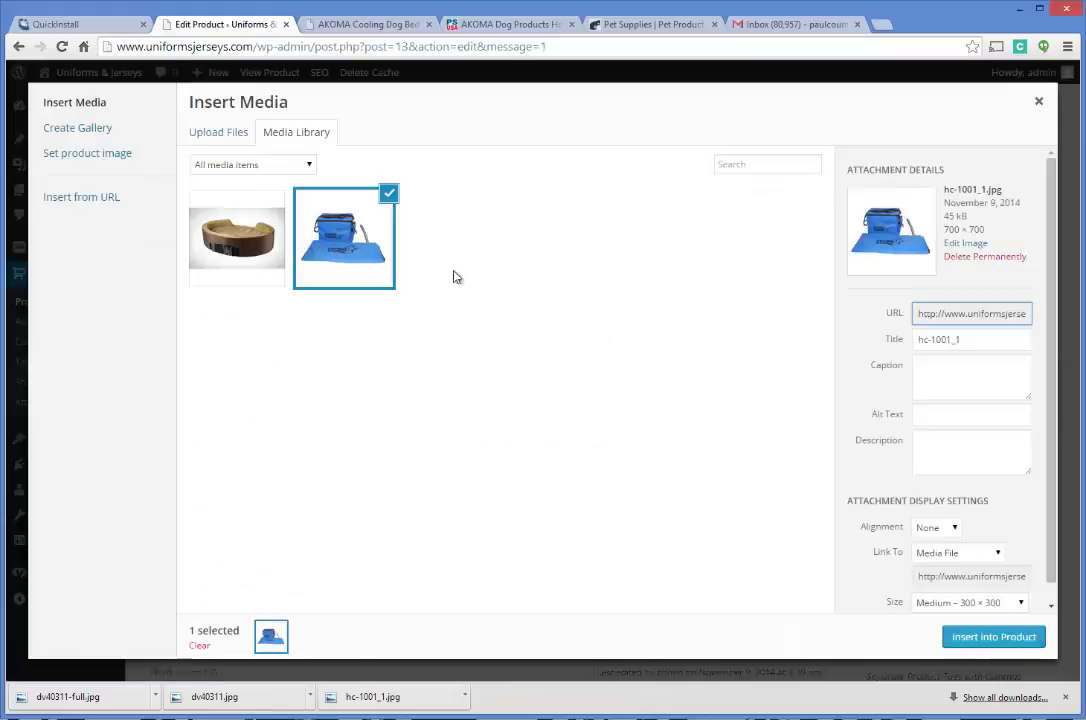
left_click(970, 645)
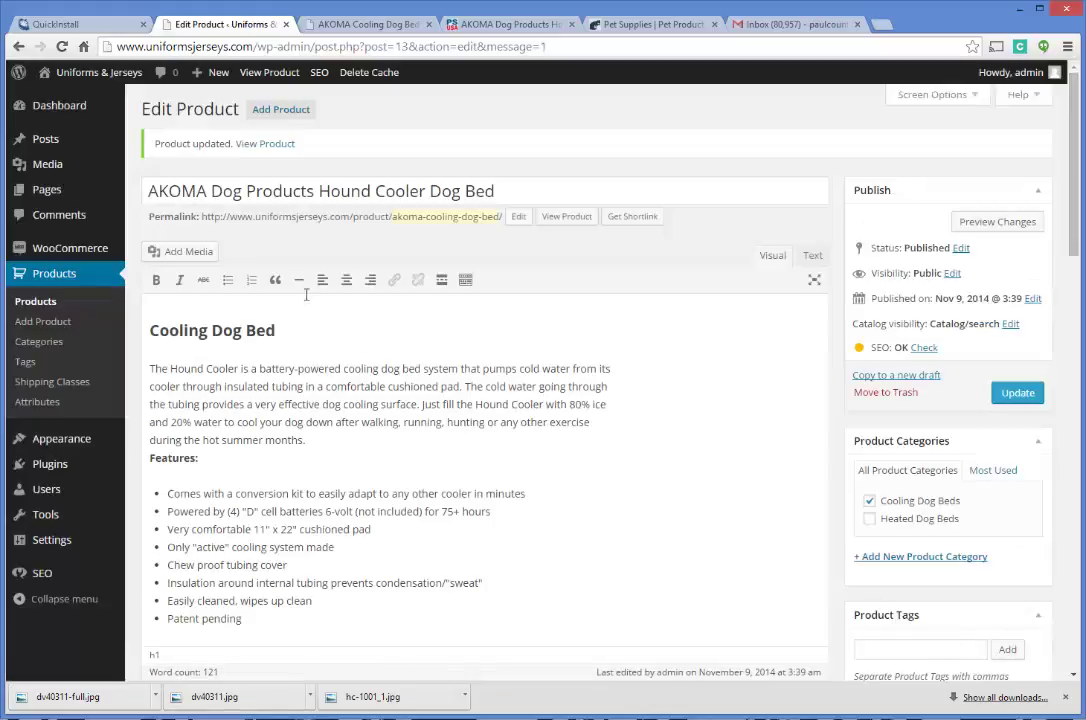
scroll(497, 400, "down", 1)
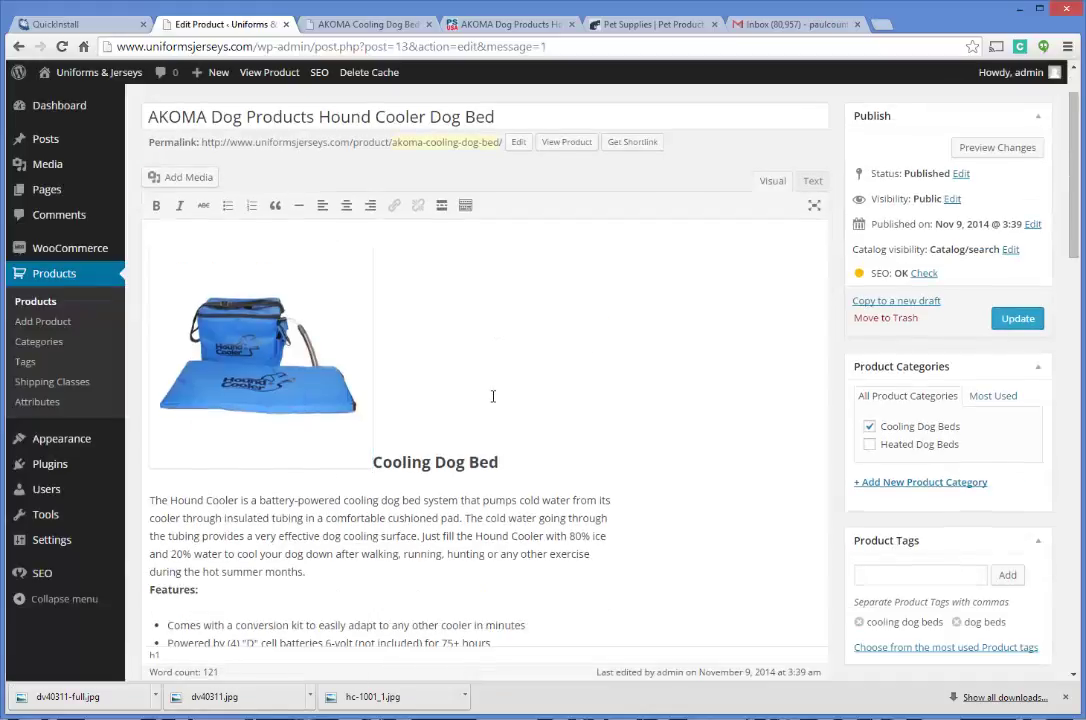
key("BackSpace")
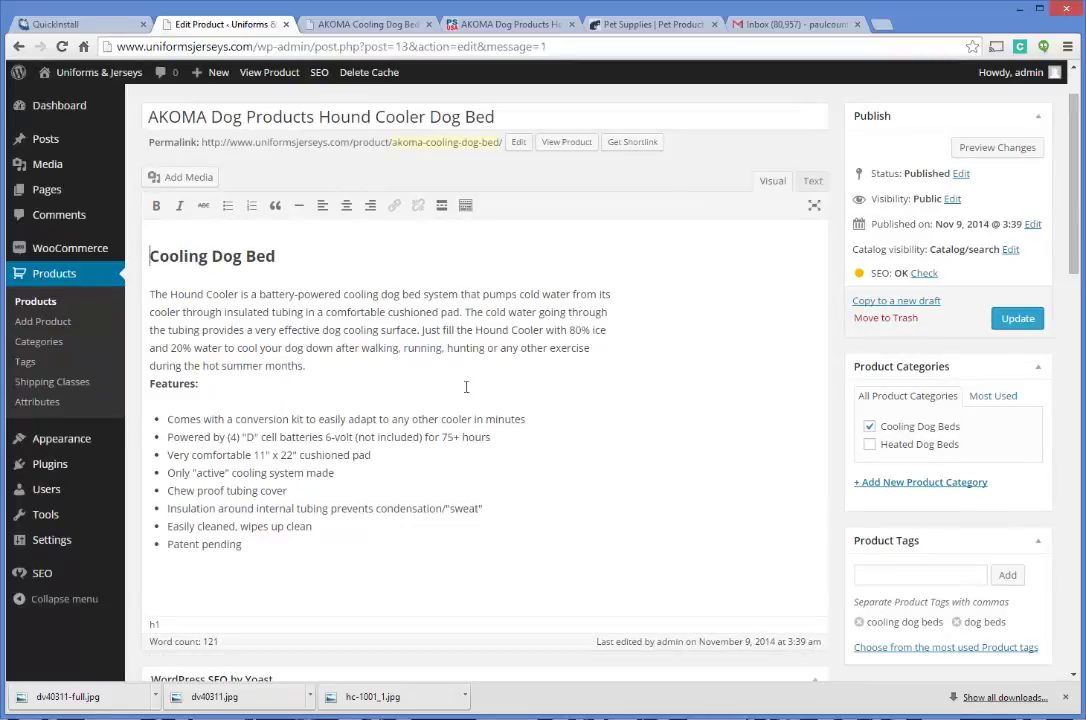
- Look through the product's SEO, data, custom field and short description sections, and check the image area on the live product page
scroll(359, 297, "down", 3)
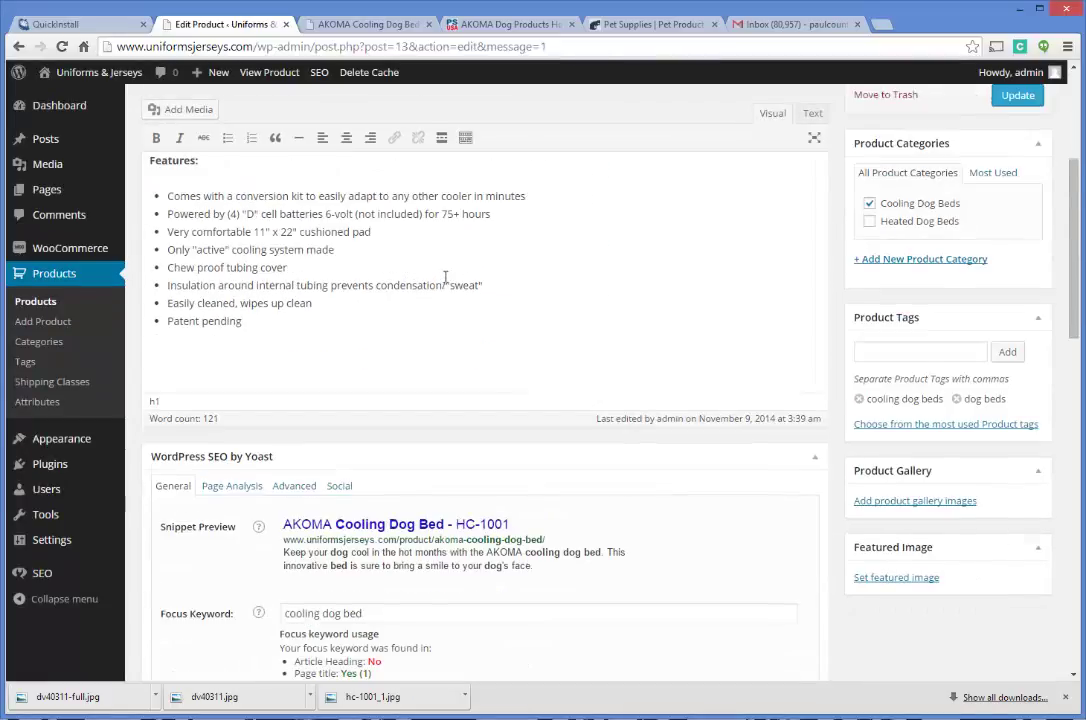
scroll(446, 277, "down", 2)
scroll(312, 325, "down", 6)
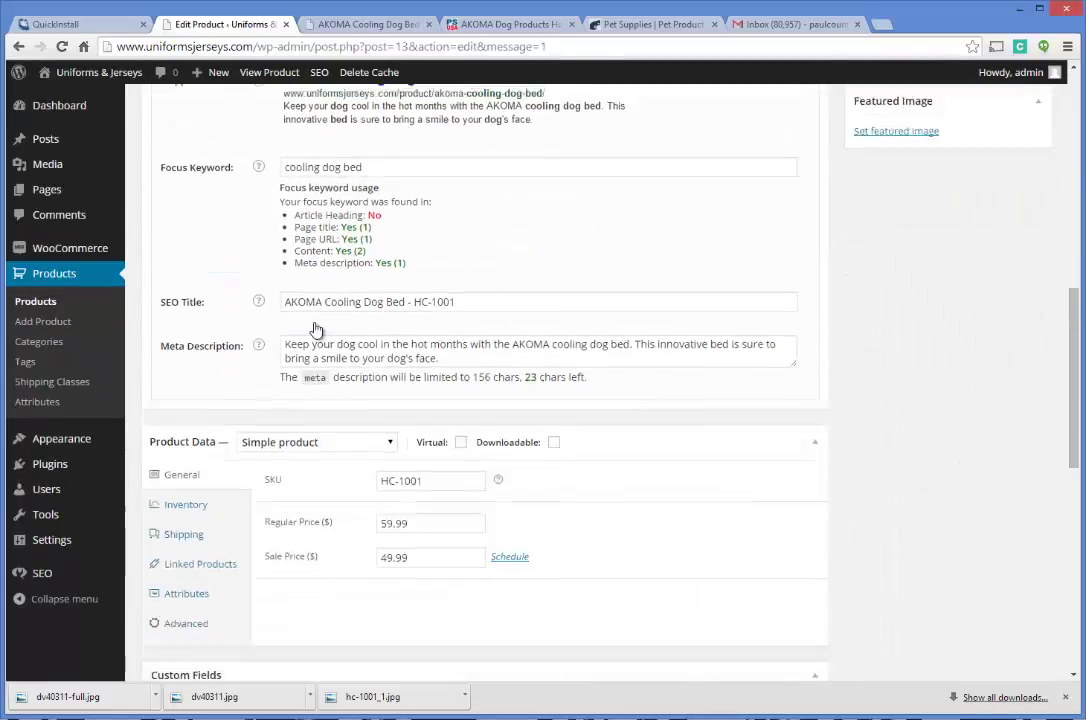
scroll(405, 354, "down", 3)
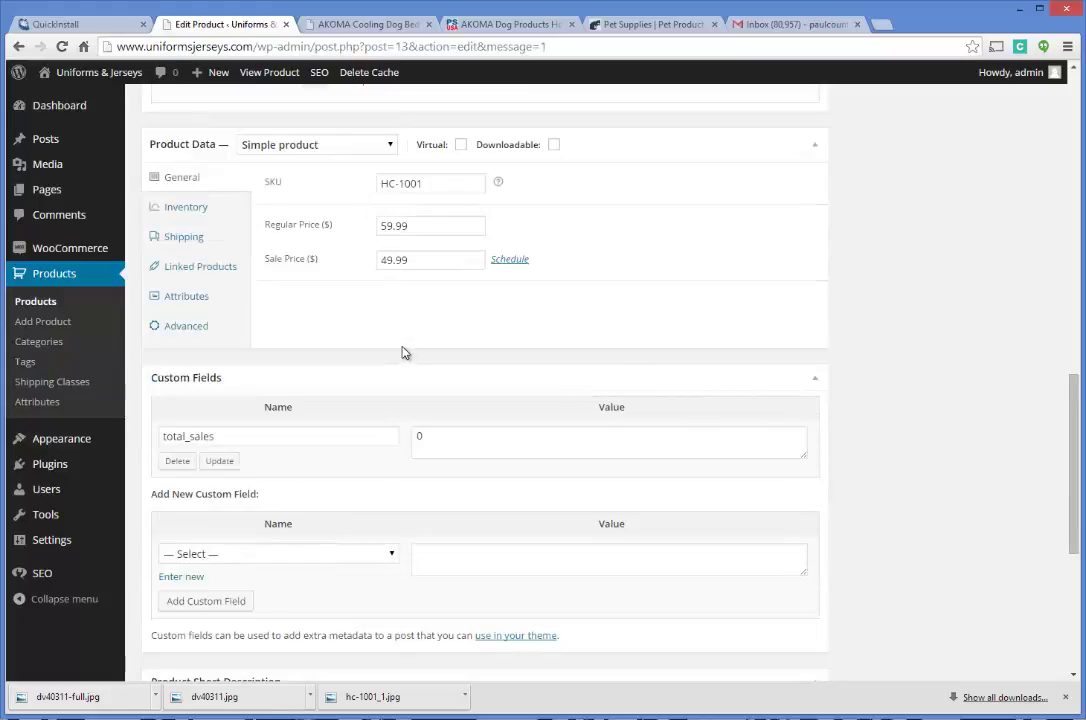
scroll(320, 377, "down", 1)
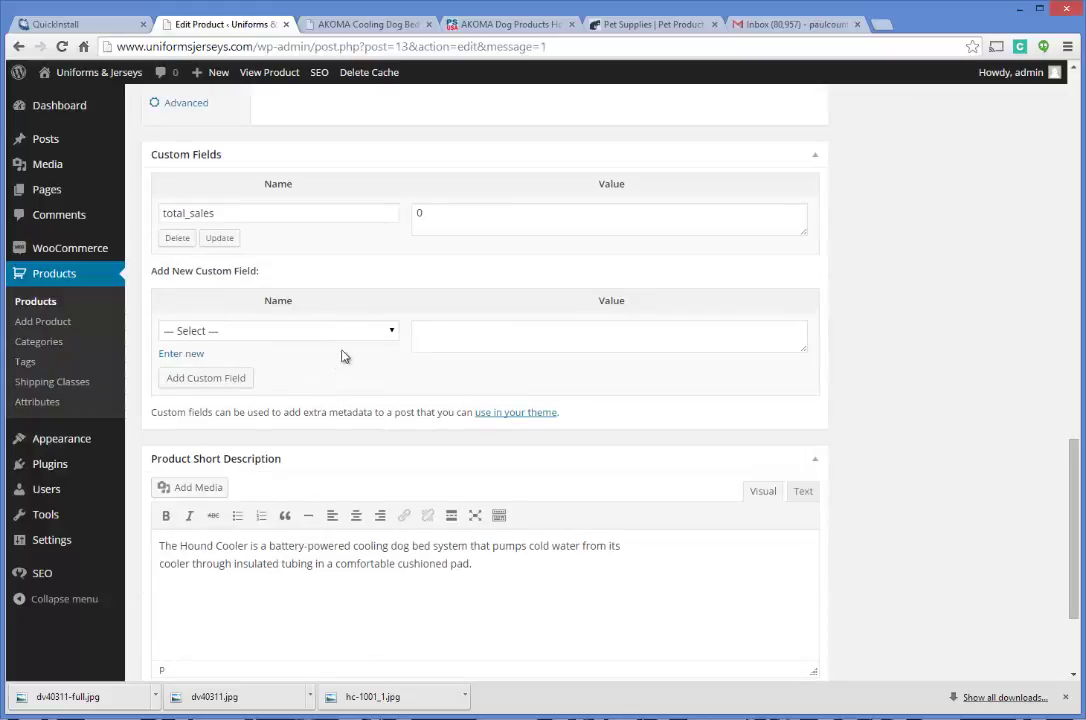
scroll(420, 374, "down", 2)
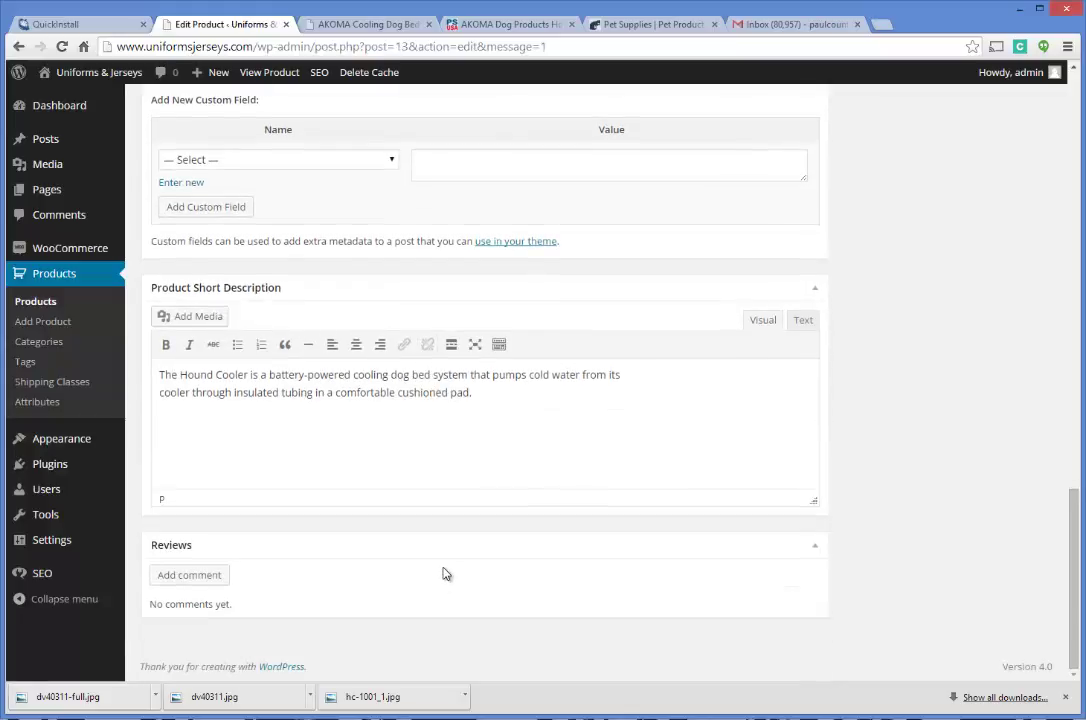
scroll(444, 567, "up", 15)
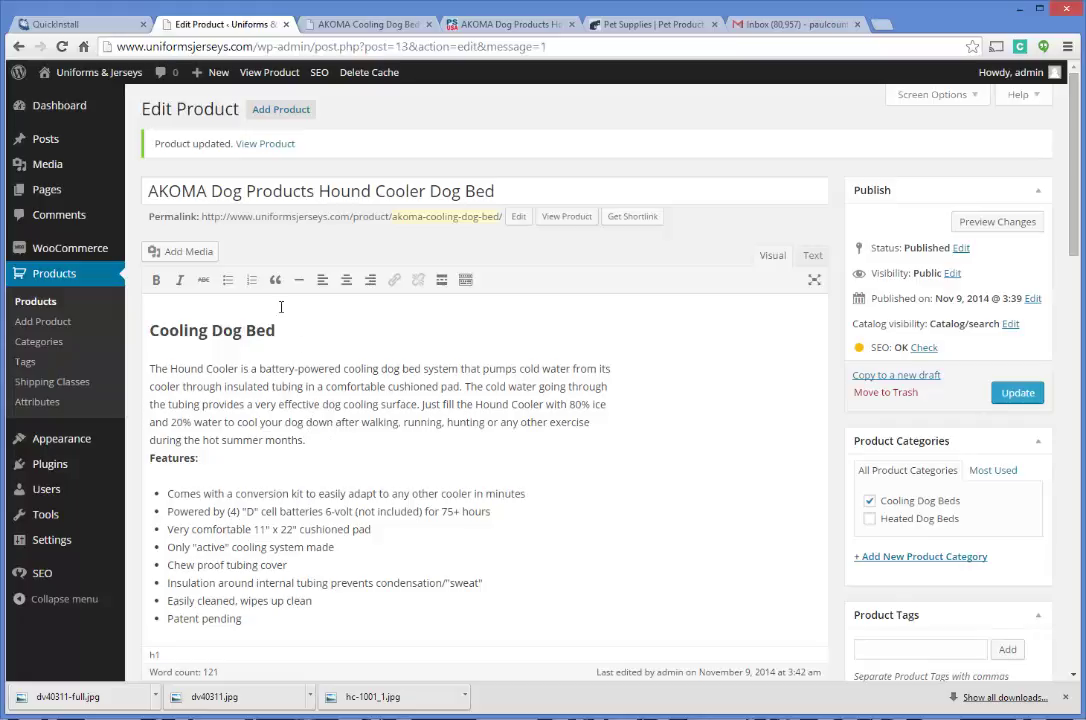
left_click(364, 25)
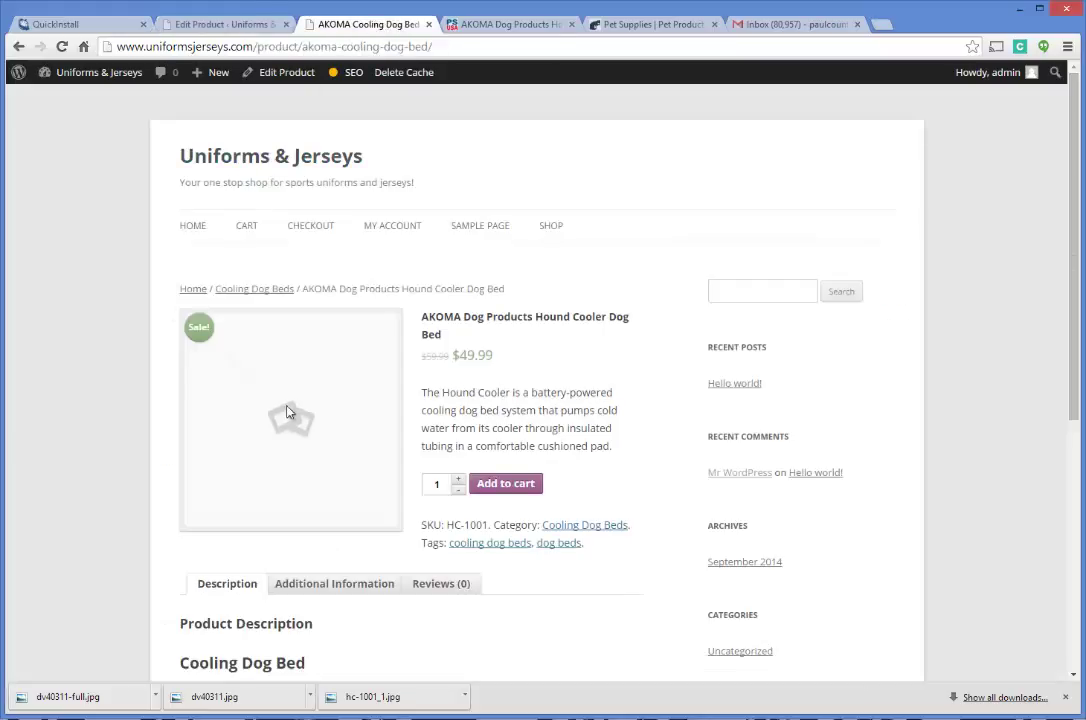
left_click(230, 24)
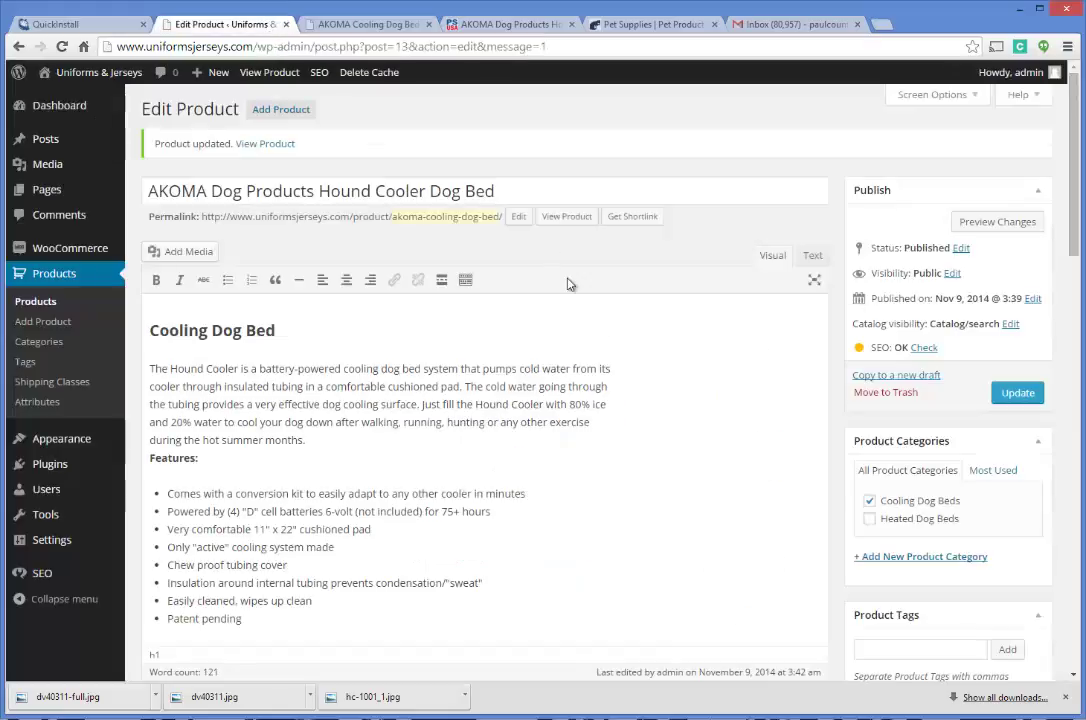
- Add the blue Hound Cooler image from the media library to the product gallery
scroll(732, 308, "down", 4)
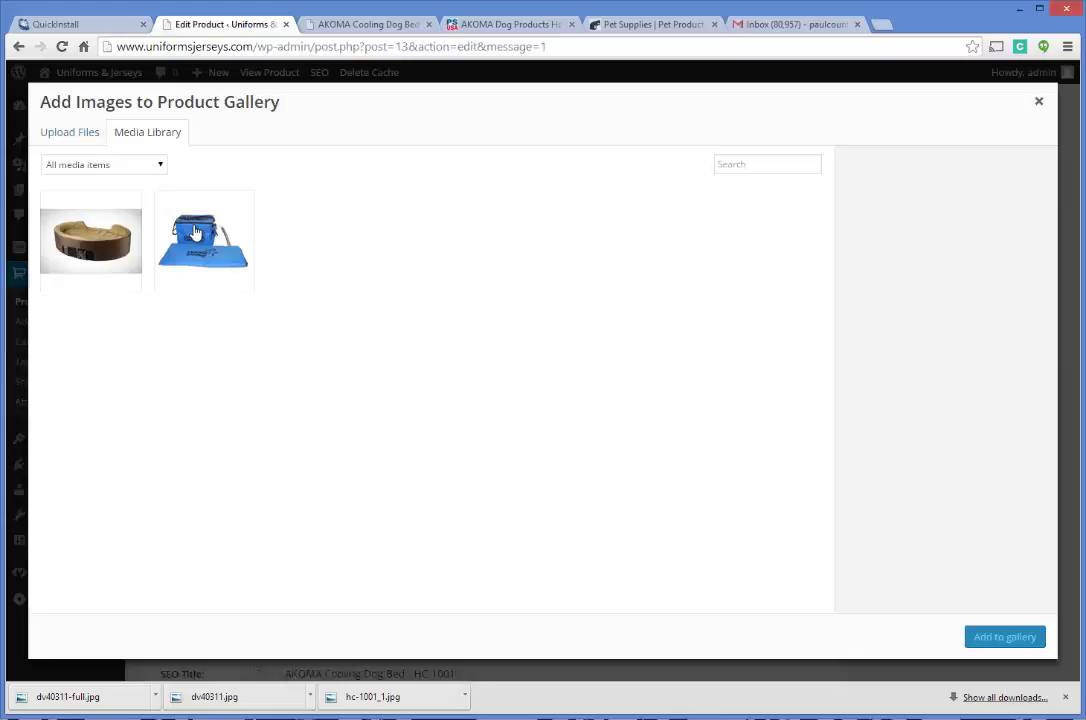
left_click(196, 233)
left_click(1005, 636)
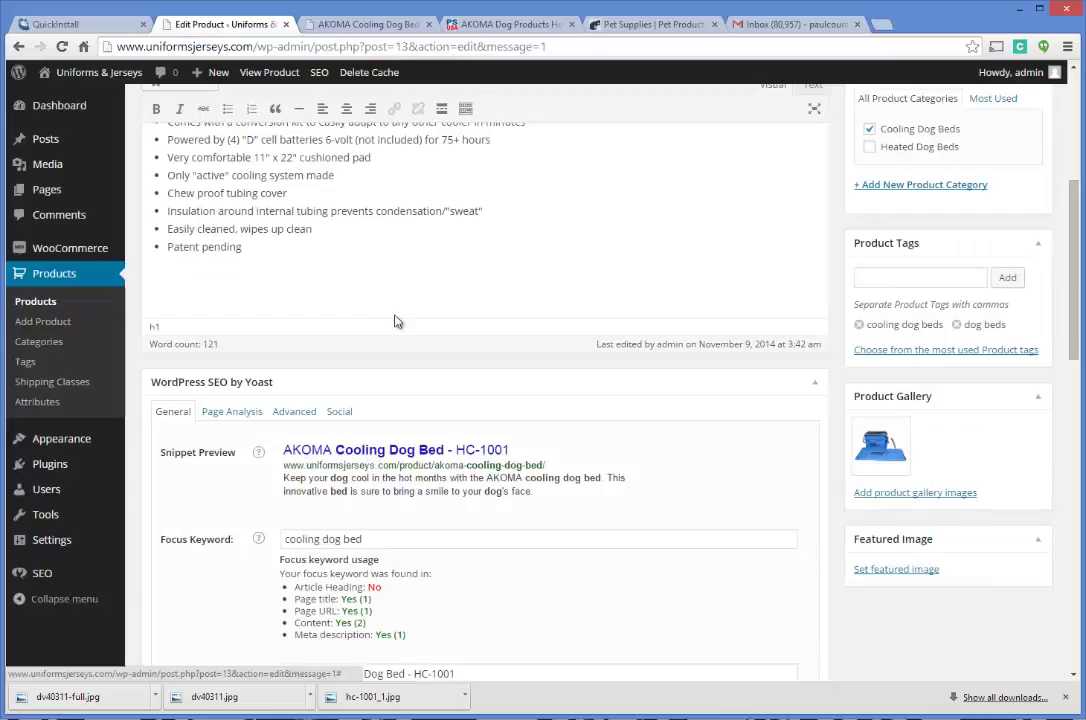
- Choose hc-1001_1.jpg from the media library for the product's featured image
scroll(640, 415, "down", 1)
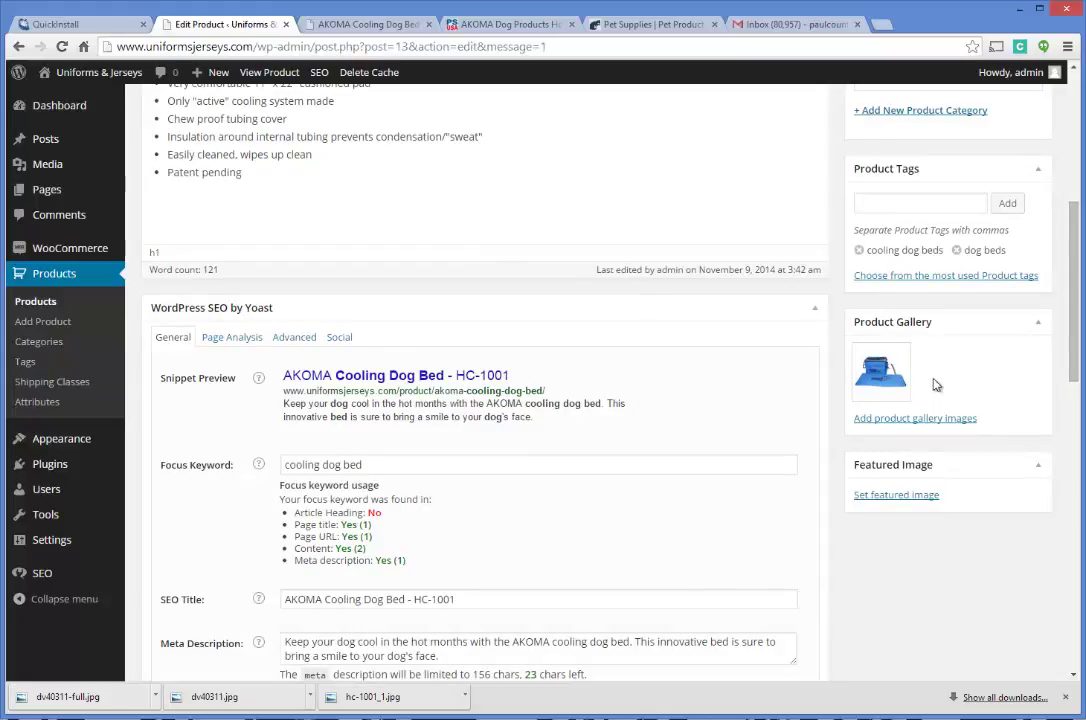
left_click(896, 494)
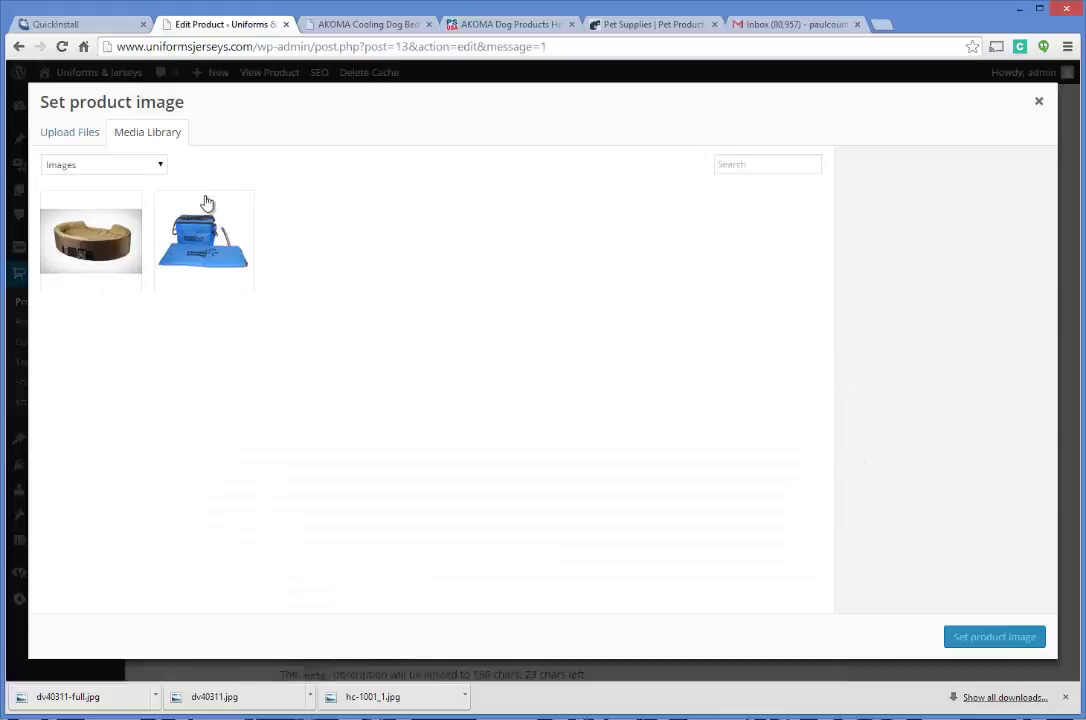
left_click(207, 257)
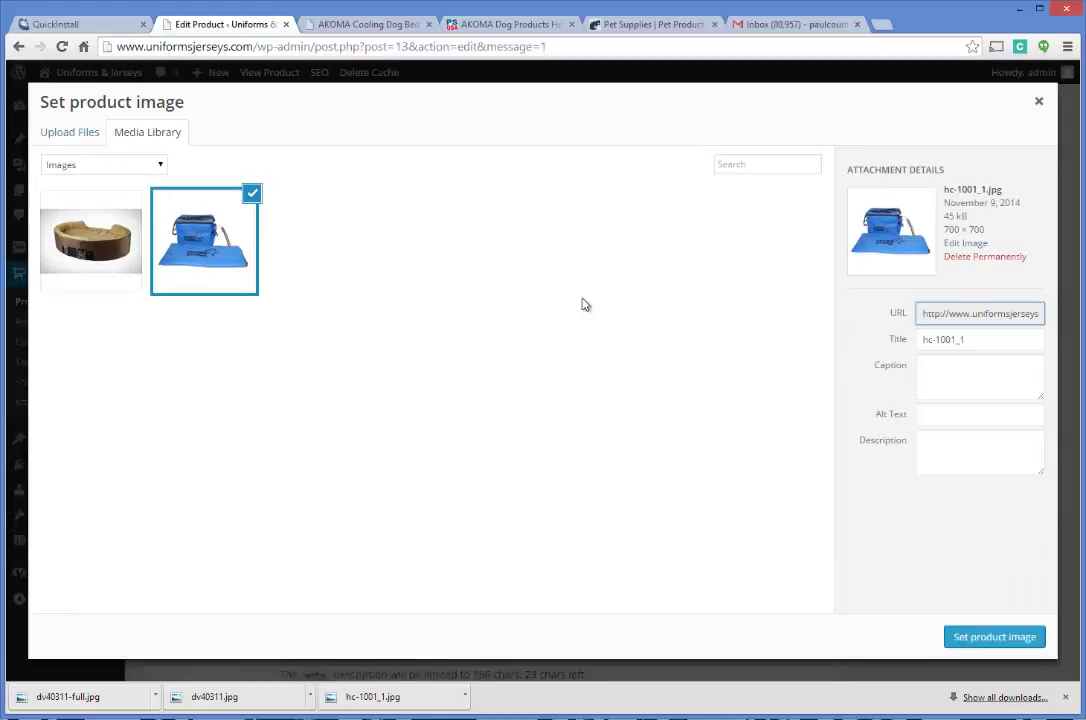
left_click(80, 135)
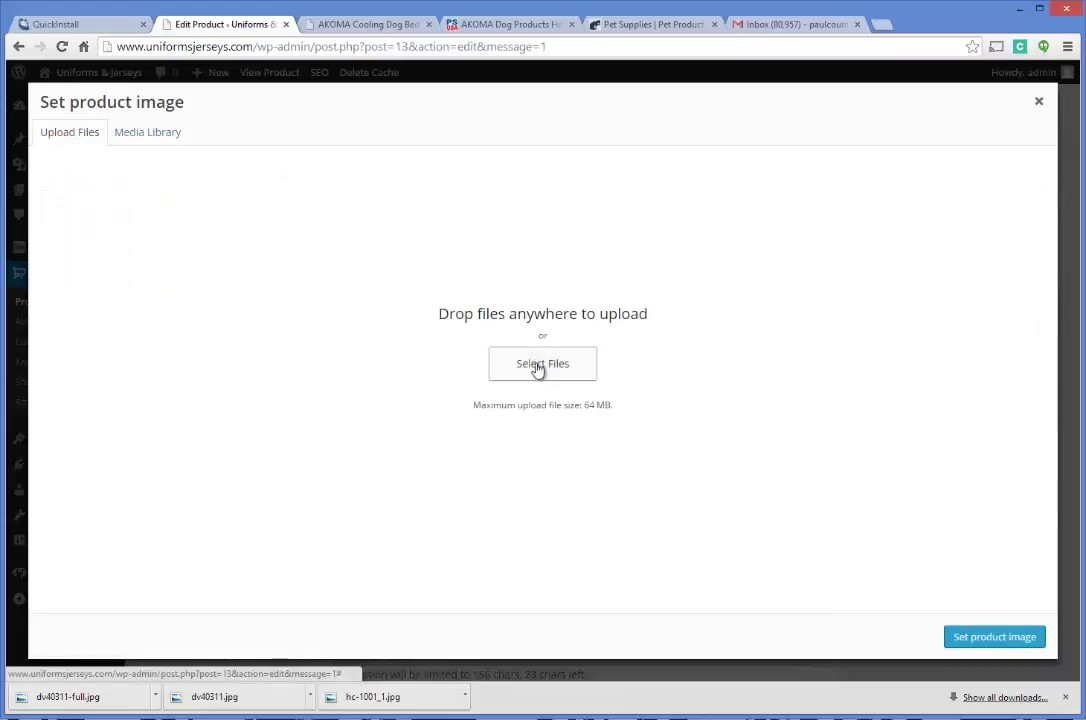
left_click(170, 137)
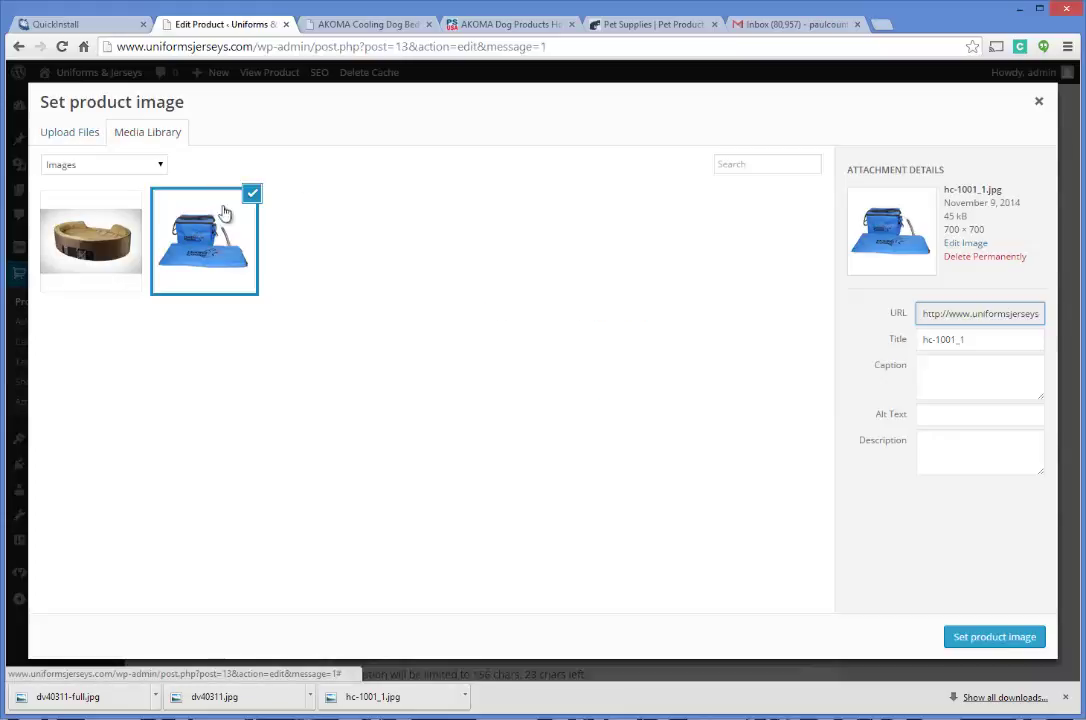
left_click(60, 133)
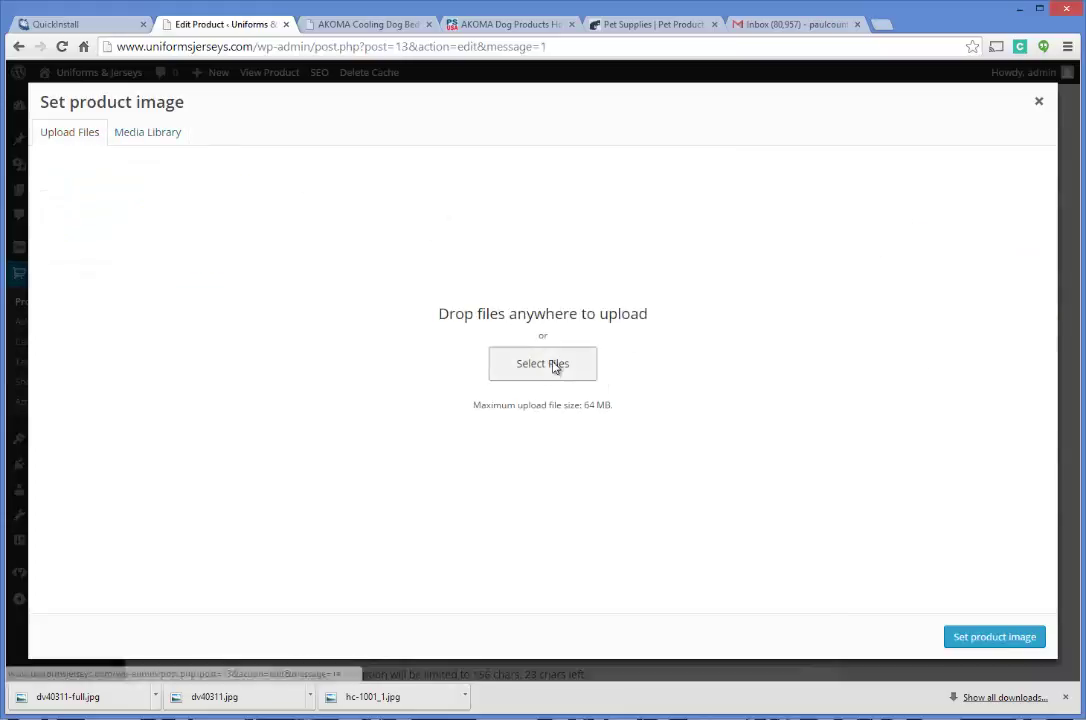
left_click(557, 365)
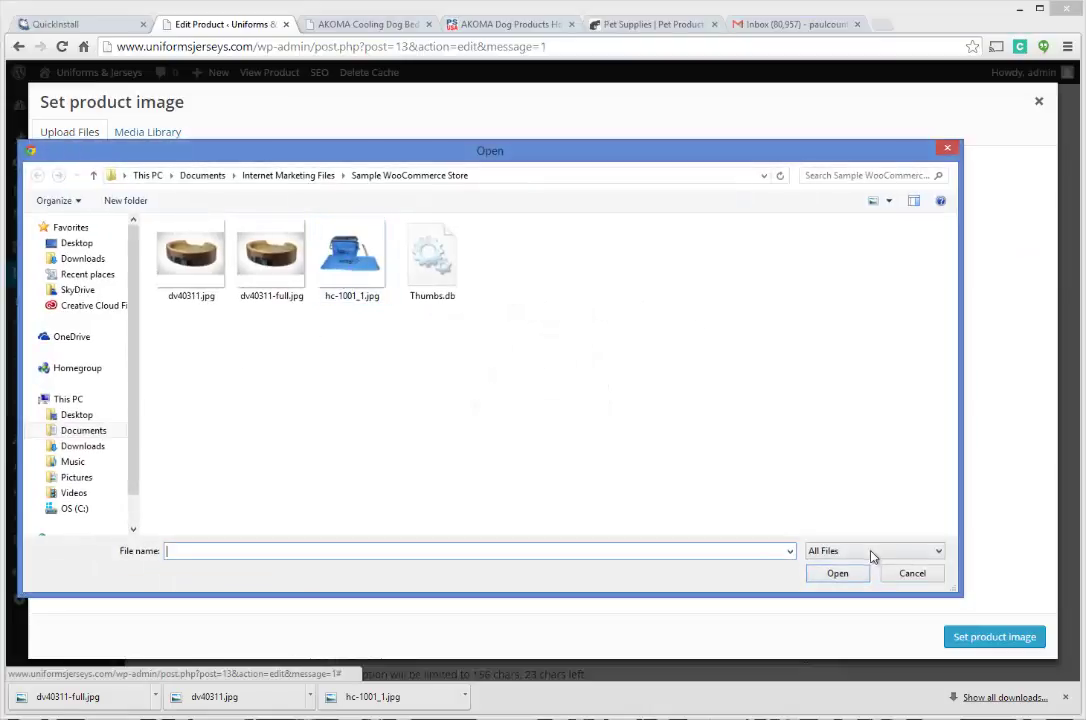
left_click(910, 573)
left_click(158, 133)
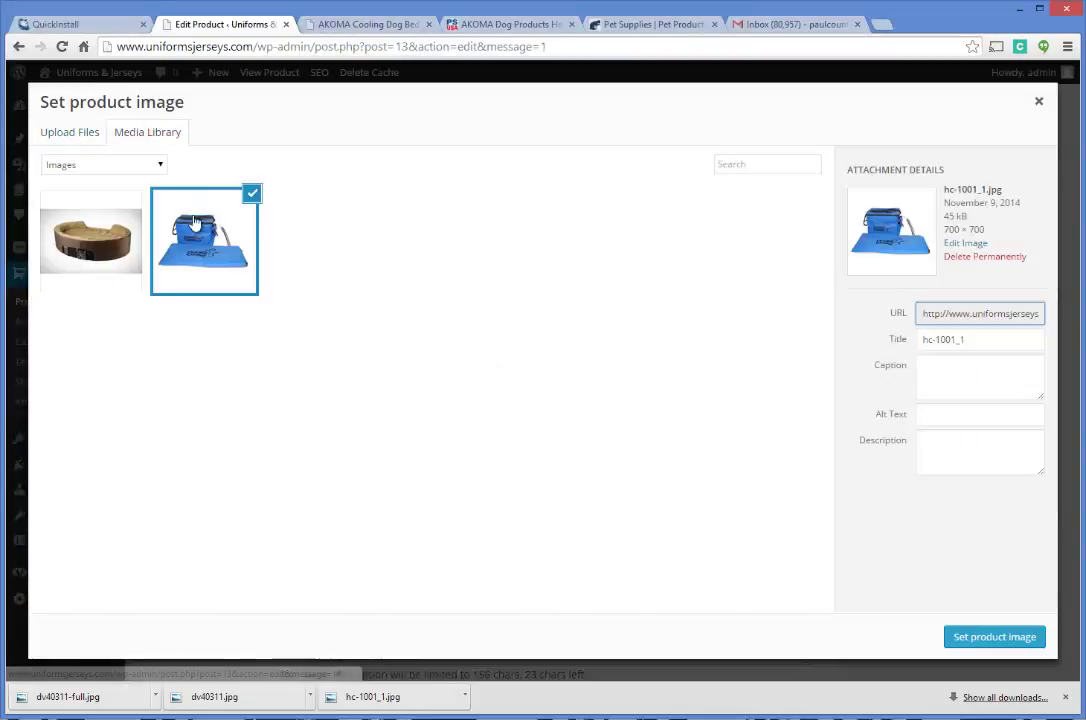
- Set the selected image as the product's featured image and update the product
left_click(1004, 639)
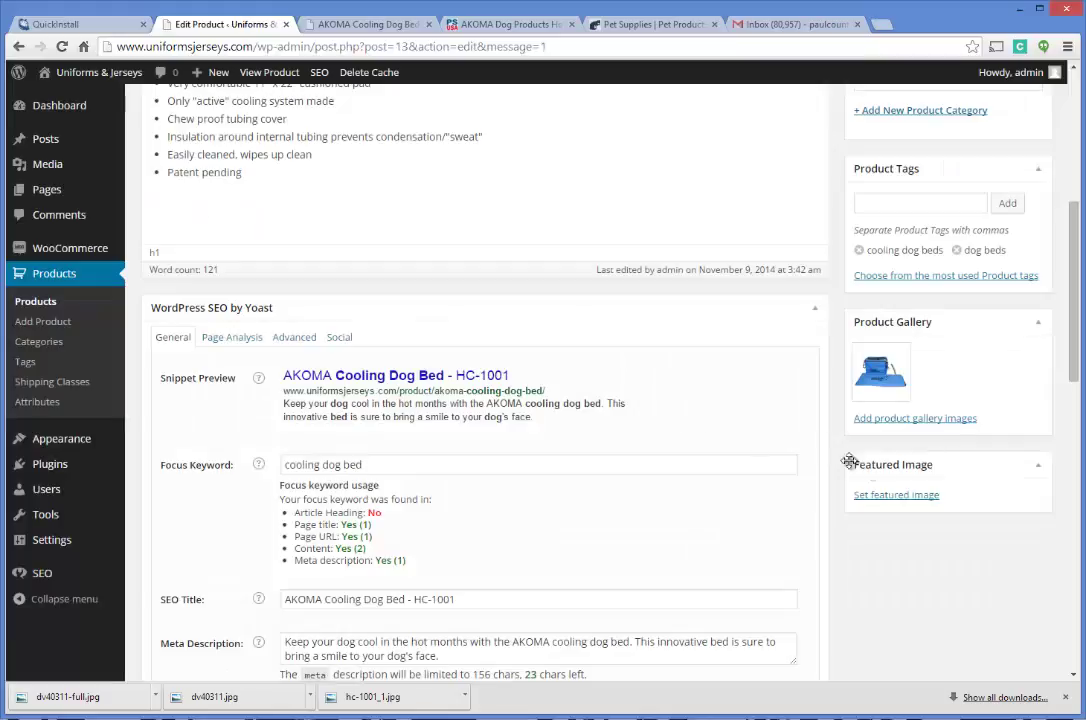
scroll(1078, 354, "up", 5)
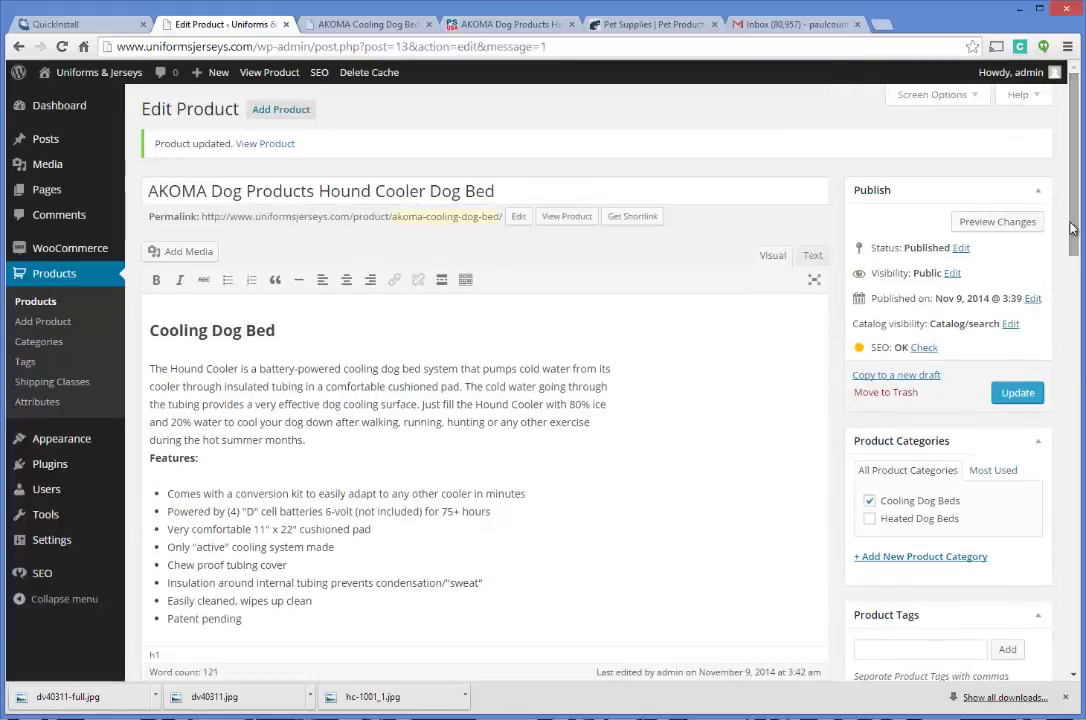
left_click(1015, 396)
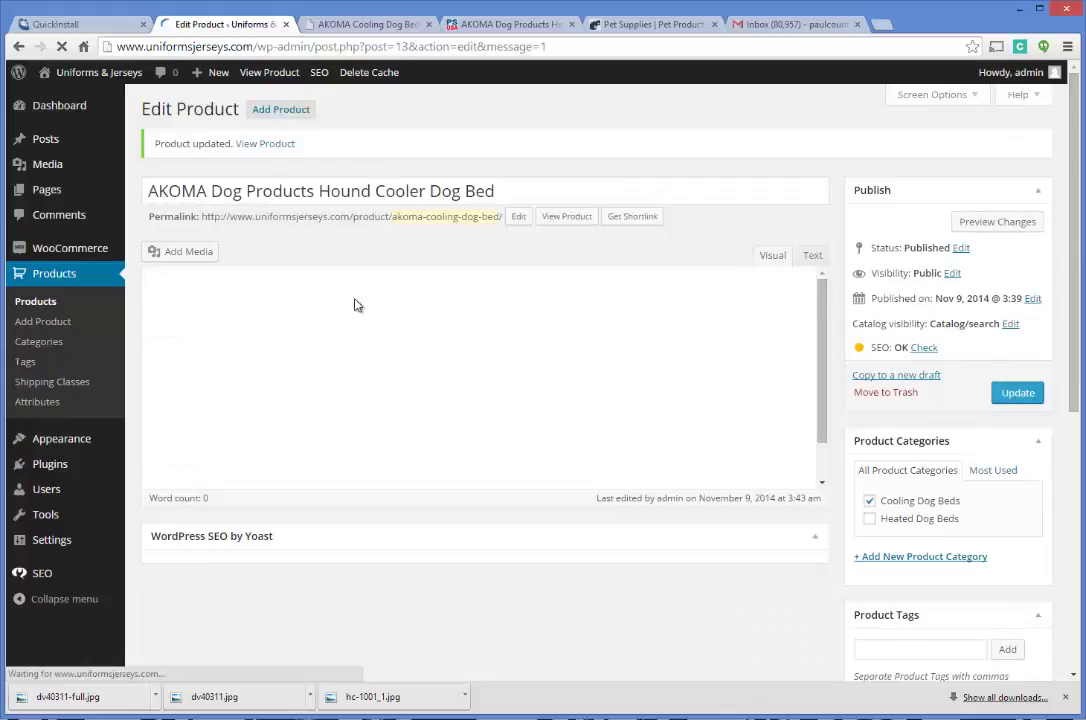
- Reload the live AKOMA product page and check its main image, gallery thumbnail and description
left_click(365, 24)
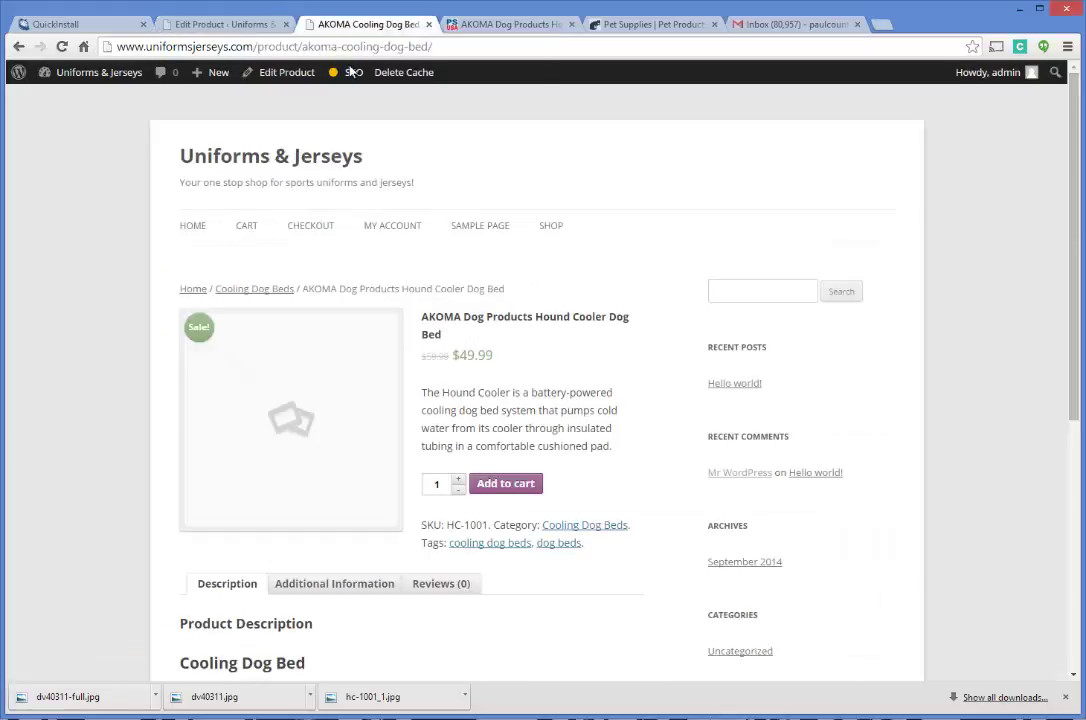
left_click(245, 46)
key("Return")
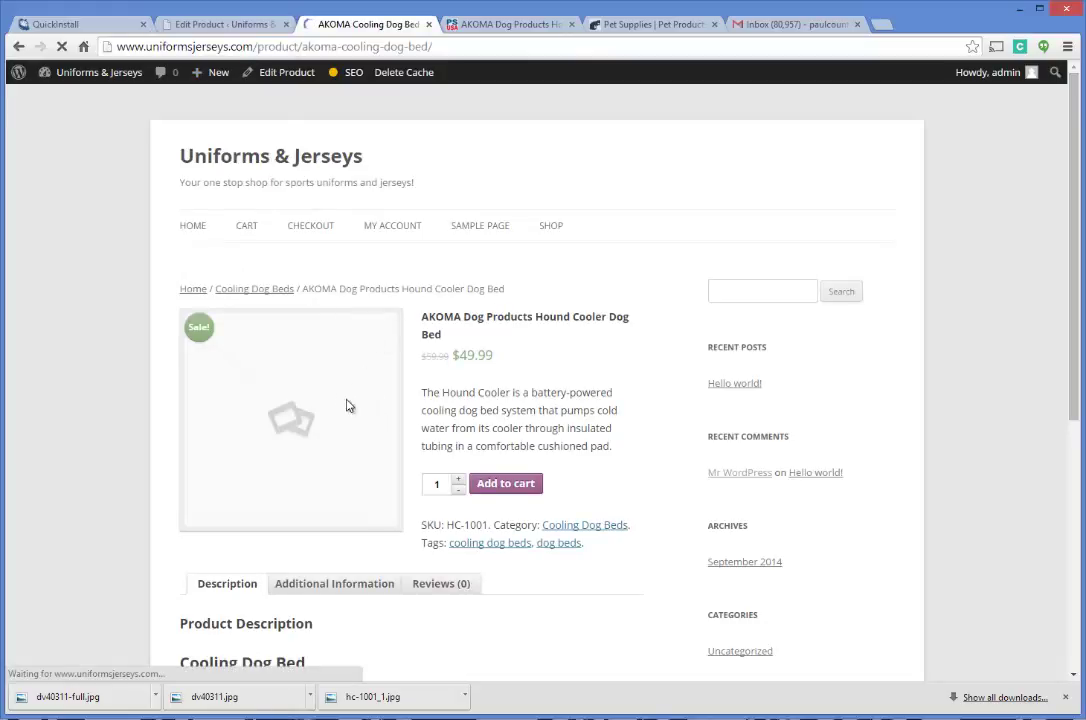
scroll(527, 293, "down", 2)
scroll(527, 293, "down", 1)
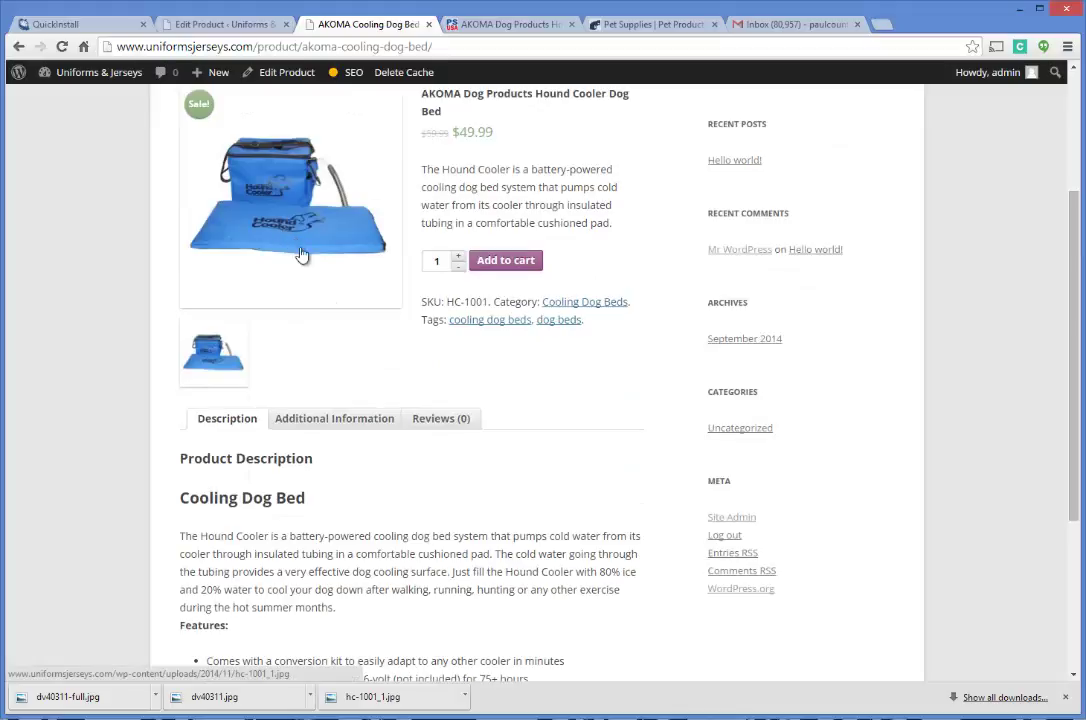
scroll(255, 213, "up", 3)
scroll(402, 226, "down", 2)
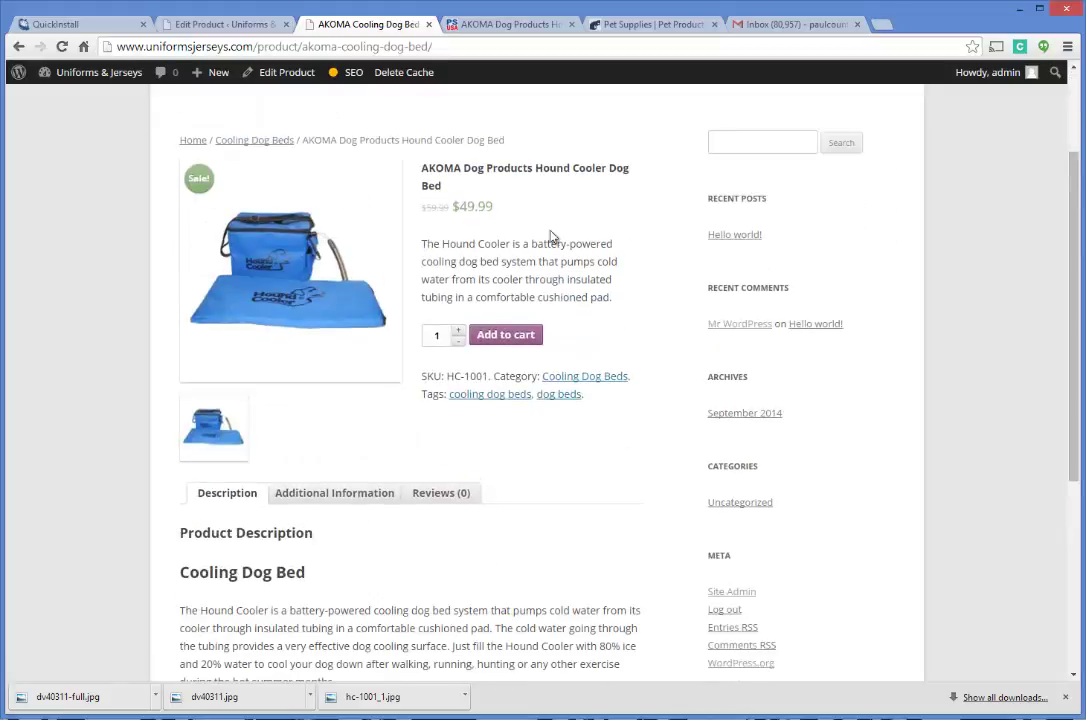
- Examine the live AKOMA product page from its header and price down to the description, features and sidebar
scroll(507, 196, "down", 1)
scroll(520, 270, "down", 1)
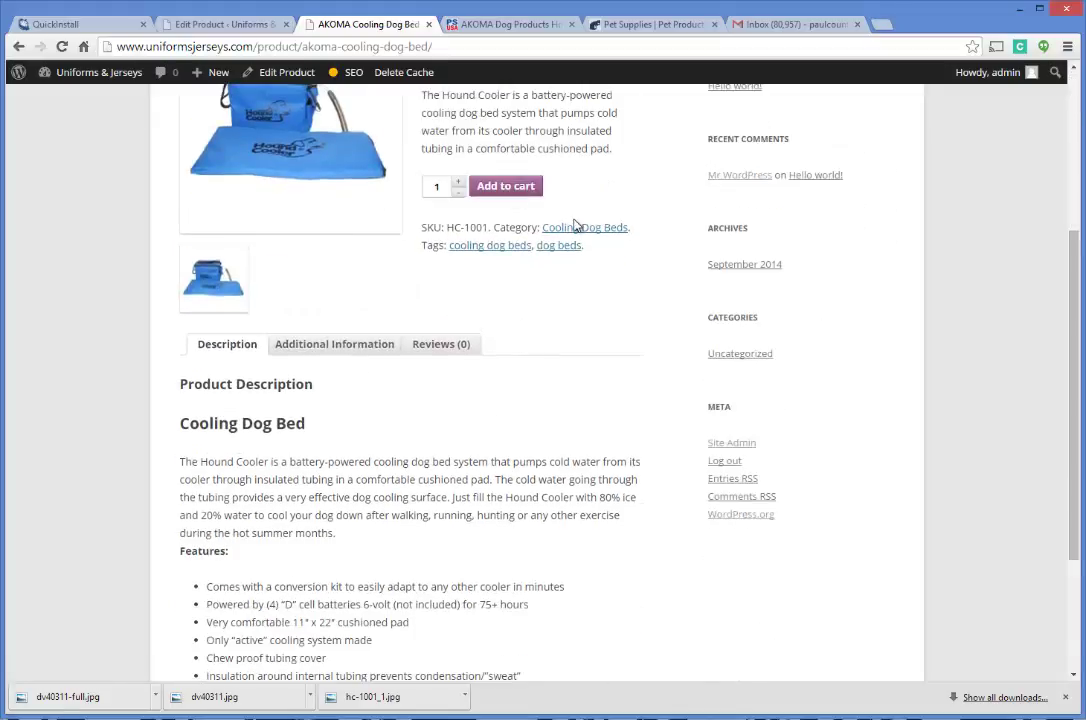
scroll(577, 226, "down", 3)
scroll(530, 350, "up", 7)
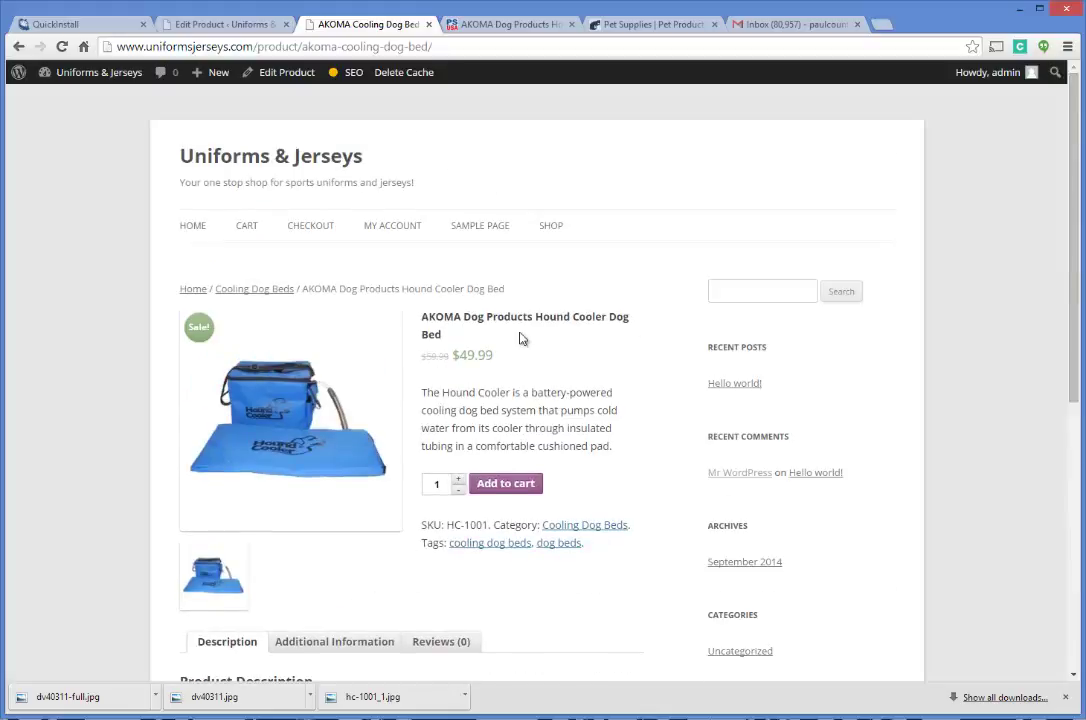
scroll(594, 281, "down", 2)
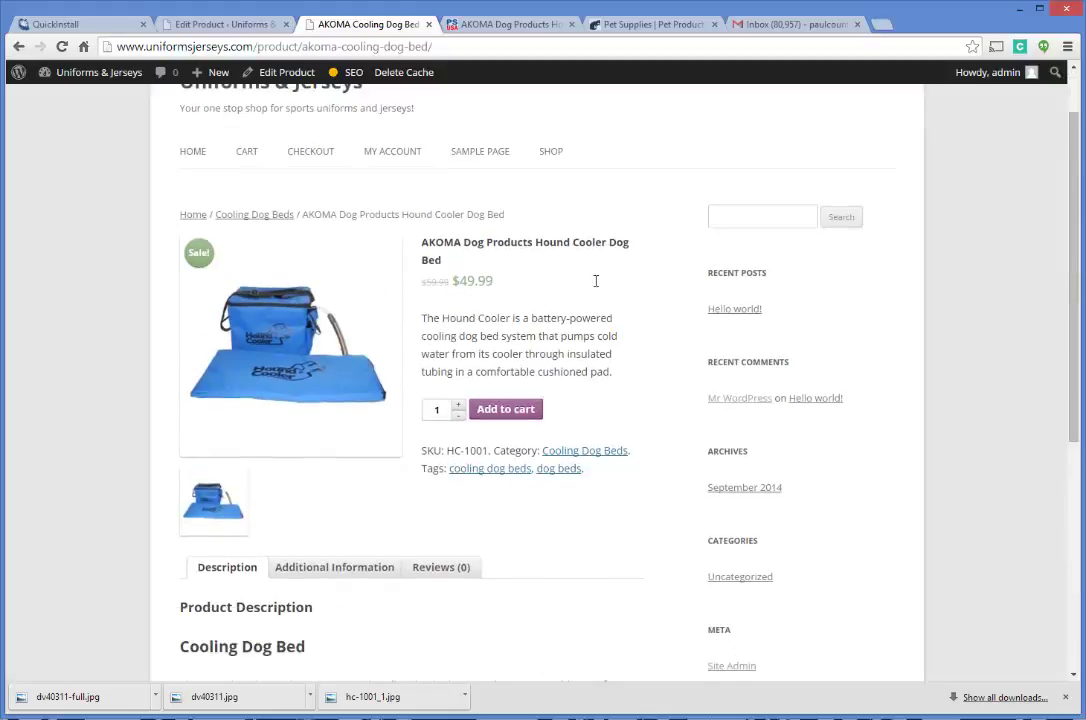
scroll(614, 268, "up", 1)
scroll(729, 443, "down", 1)
scroll(712, 572, "down", 2)
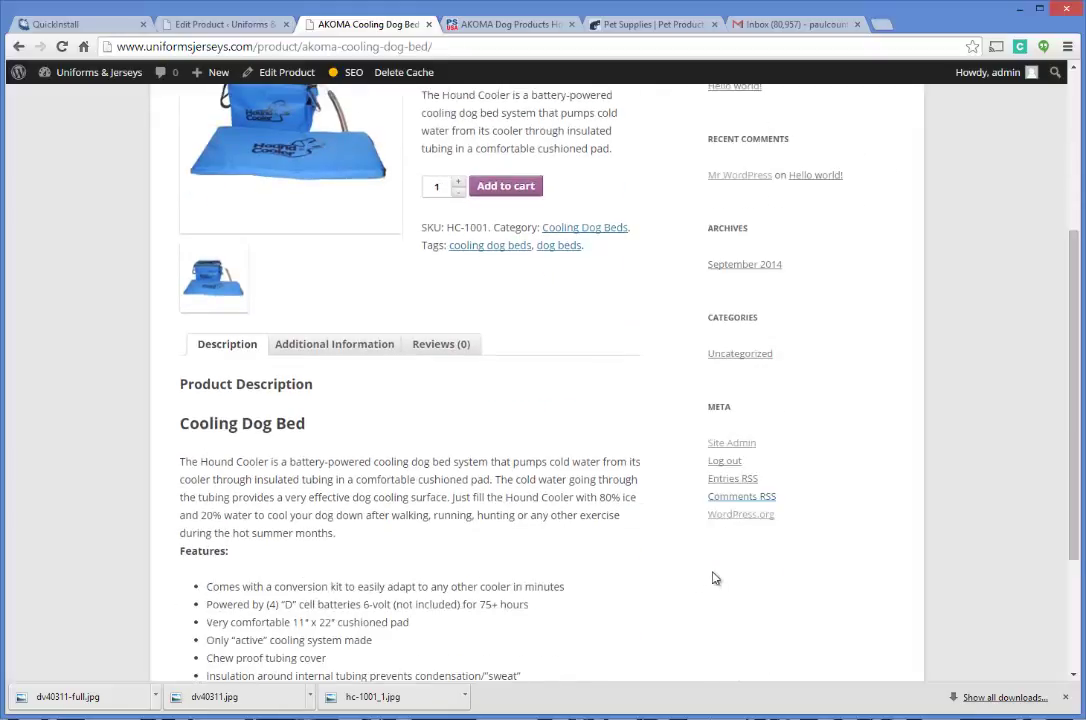
scroll(751, 474, "up", 4)
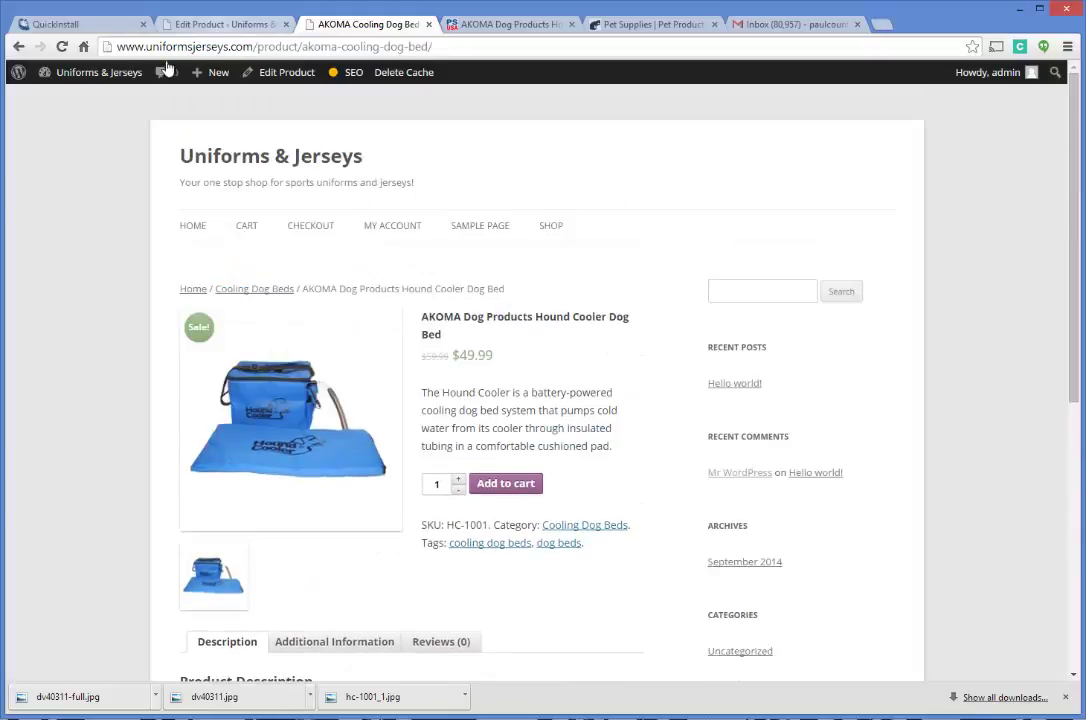
mouse_move(120, 82)
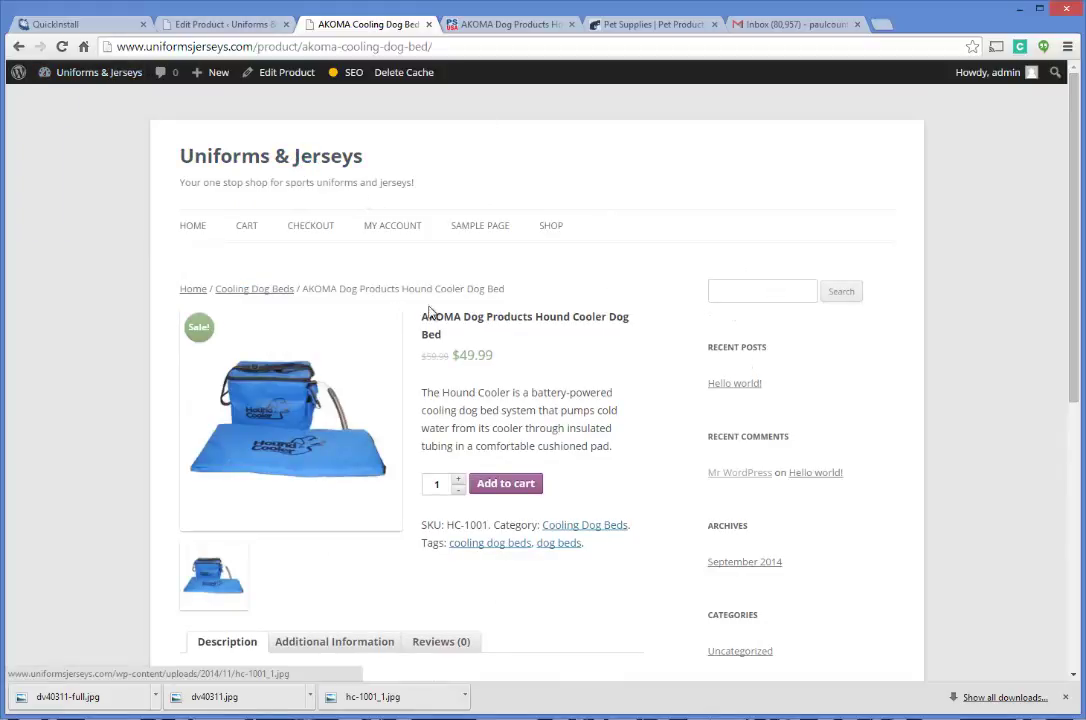
- Browse the Cooling Dog Beds category, the Shop page and the AKOMA product, ending on the Cooling Dog Beds category page
left_click(262, 290)
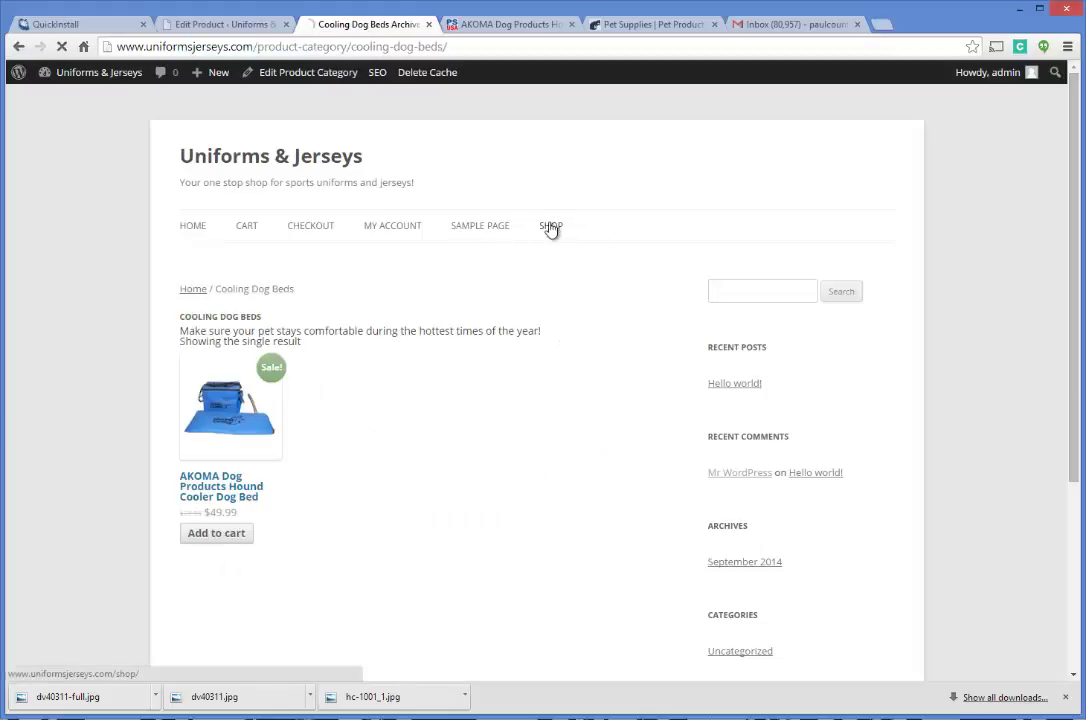
left_click(551, 227)
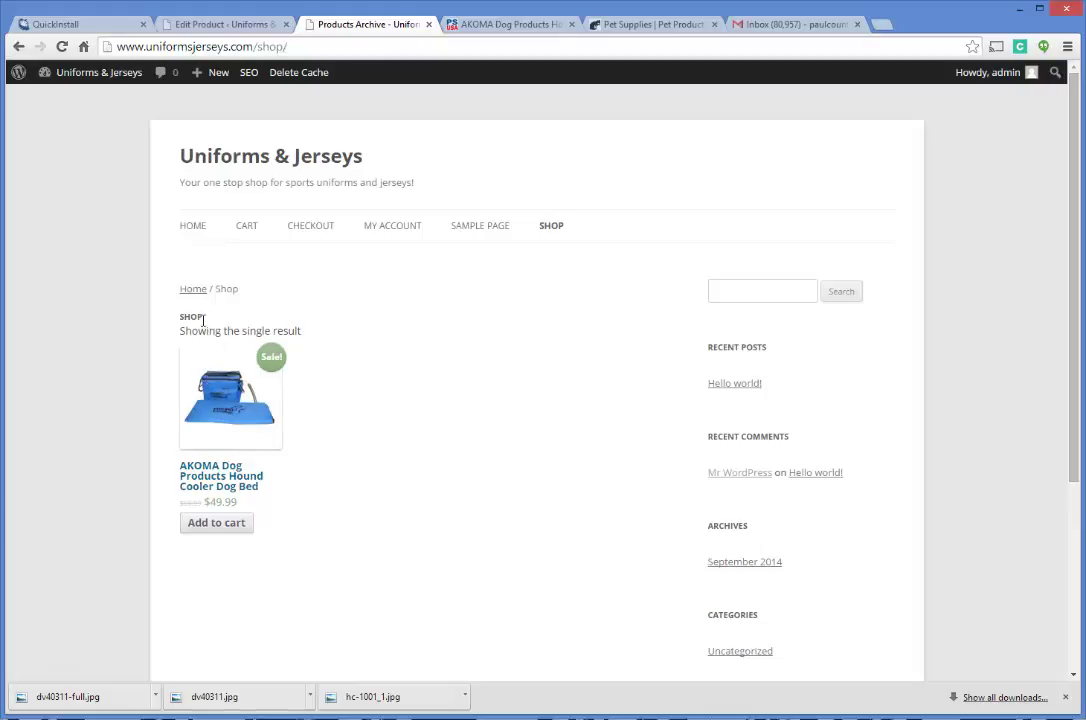
left_click(220, 478)
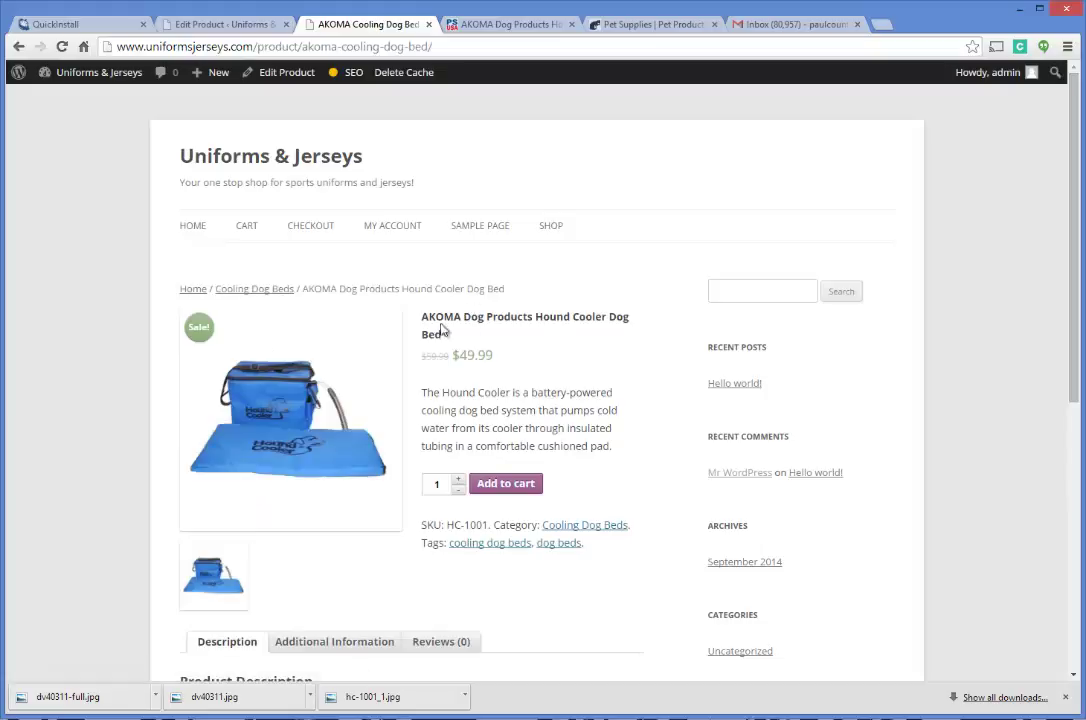
left_click(244, 289)
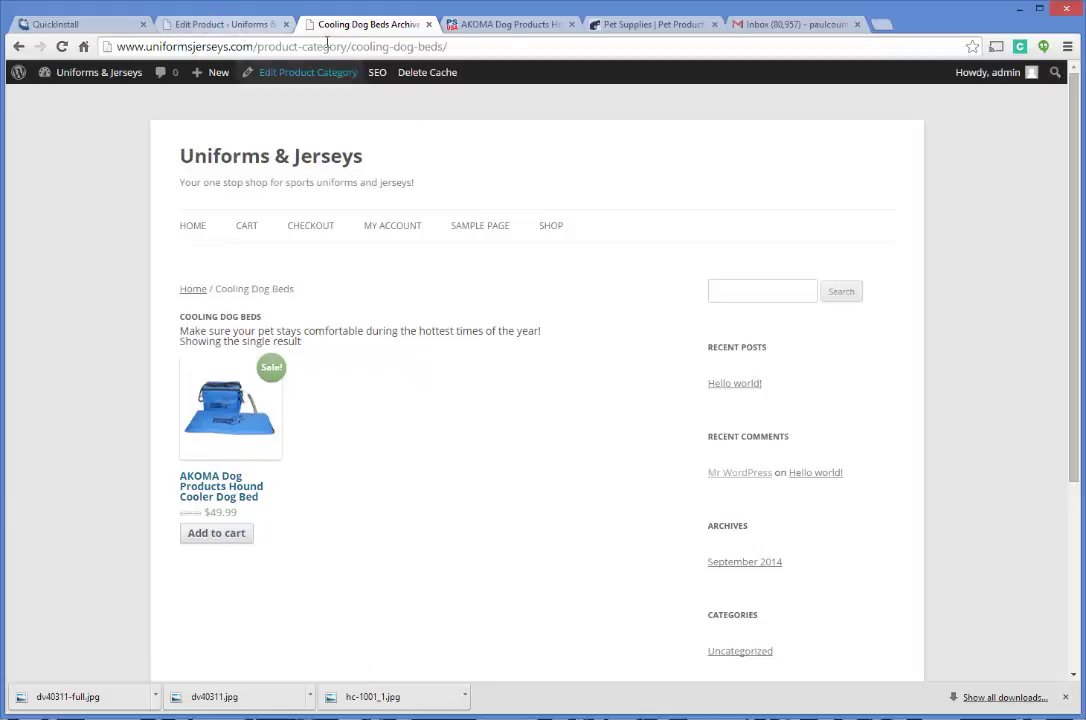
- In the site admin's widget settings, remove Recent Posts, Recent Comments, Archives and Meta from the Main Sidebar
left_click(241, 22)
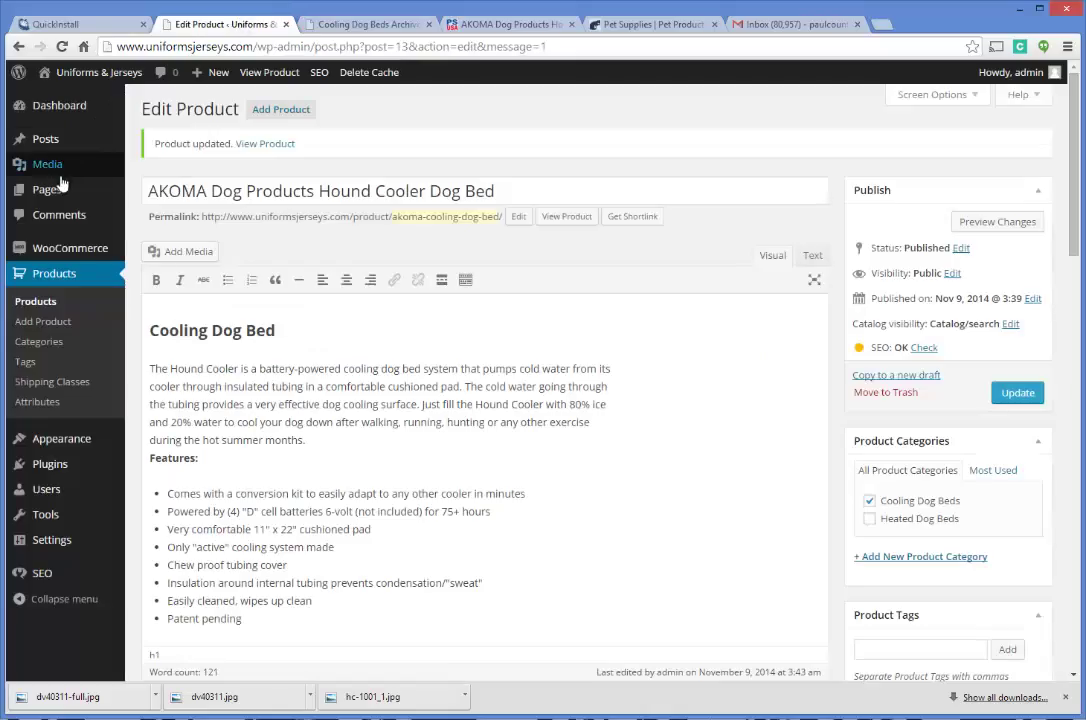
mouse_move(55, 440)
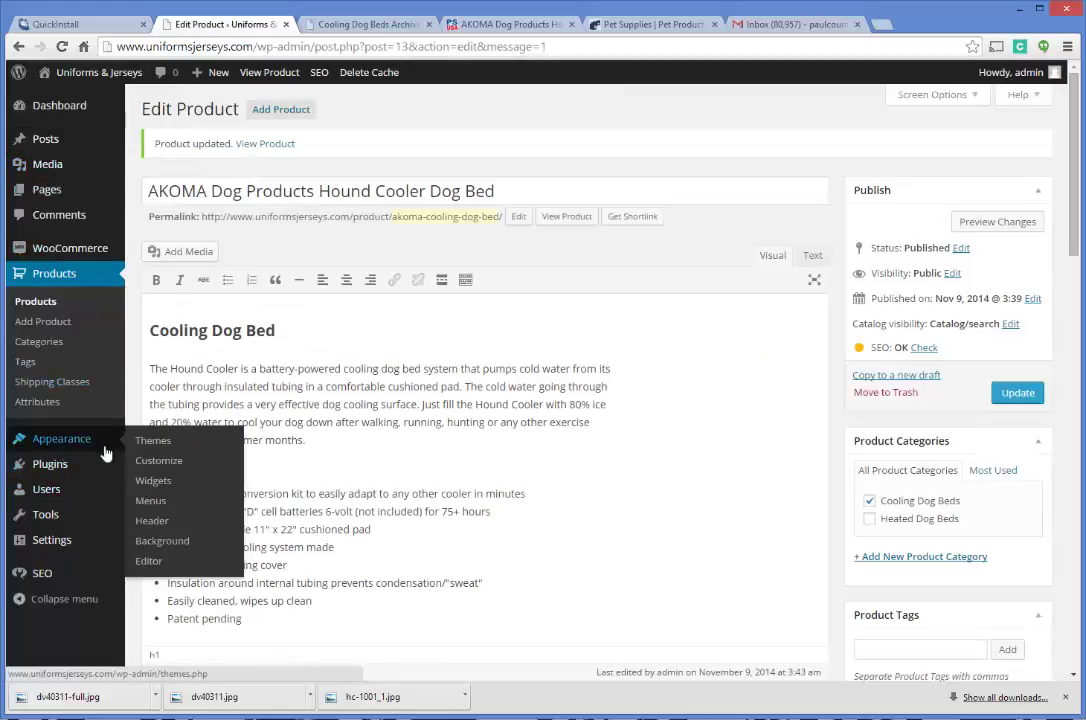
left_click(153, 482)
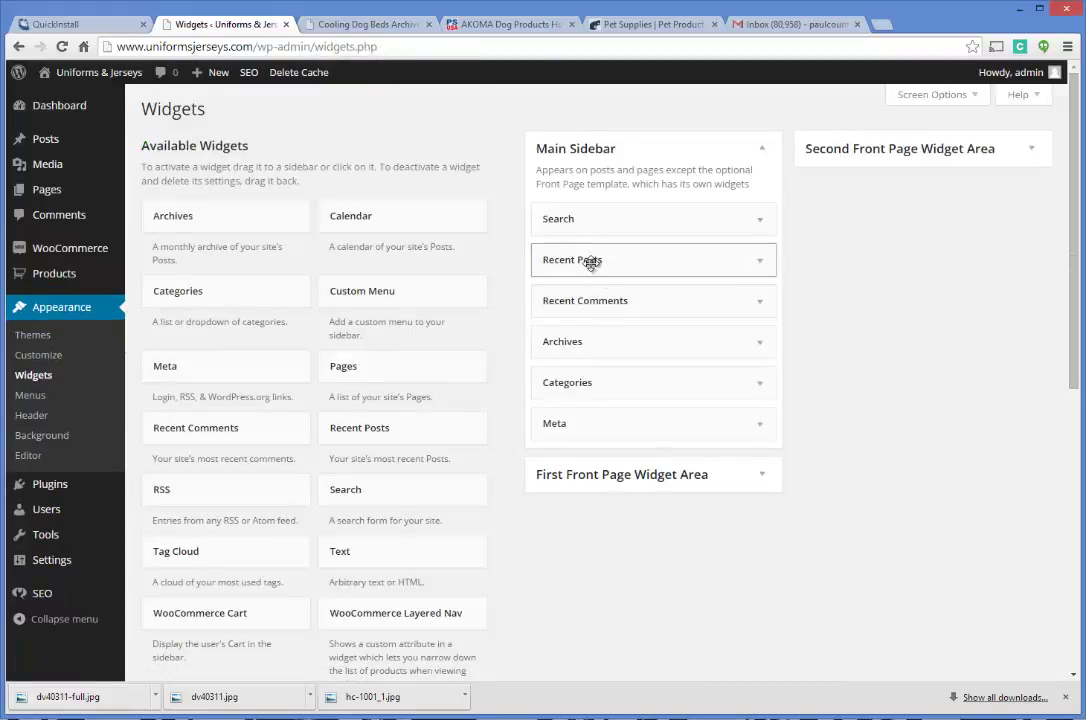
left_click_drag(586, 262, 551, 286)
left_click_drag(589, 262, 190, 402)
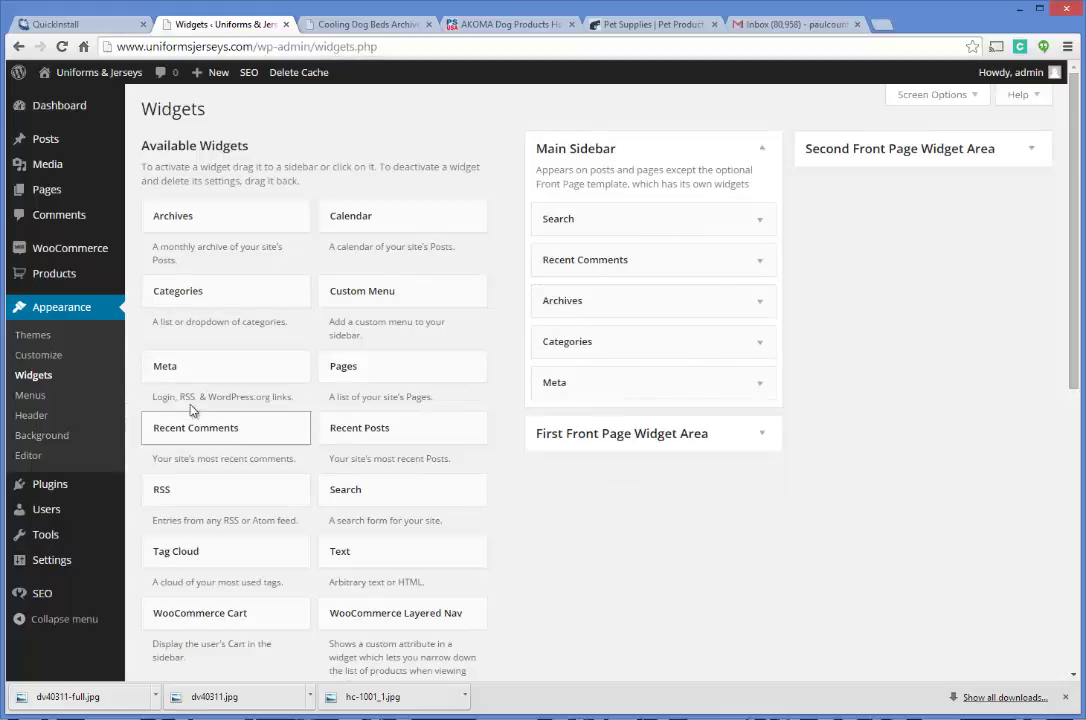
left_click_drag(582, 262, 327, 427)
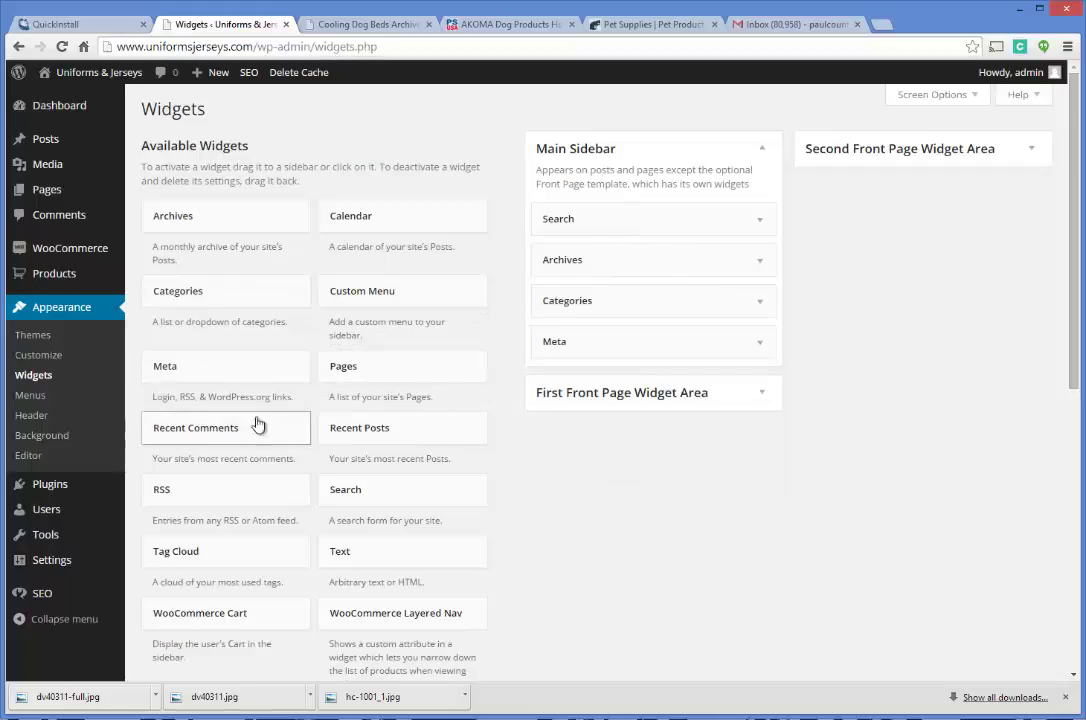
left_click_drag(560, 268, 218, 375)
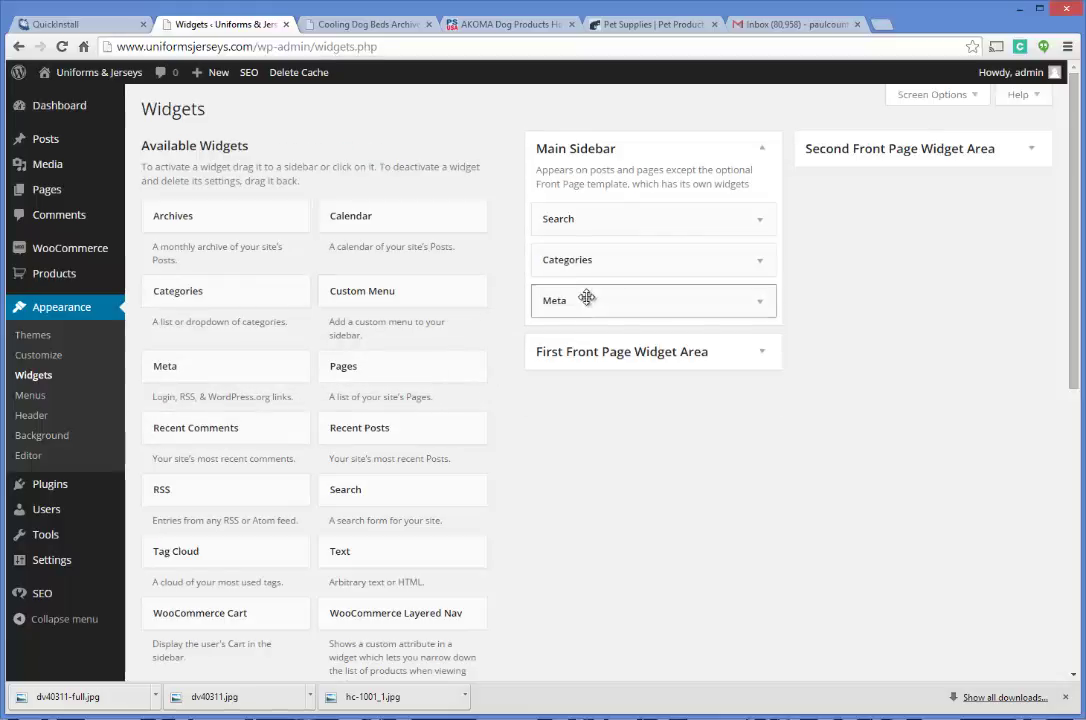
left_click_drag(362, 320, 255, 410)
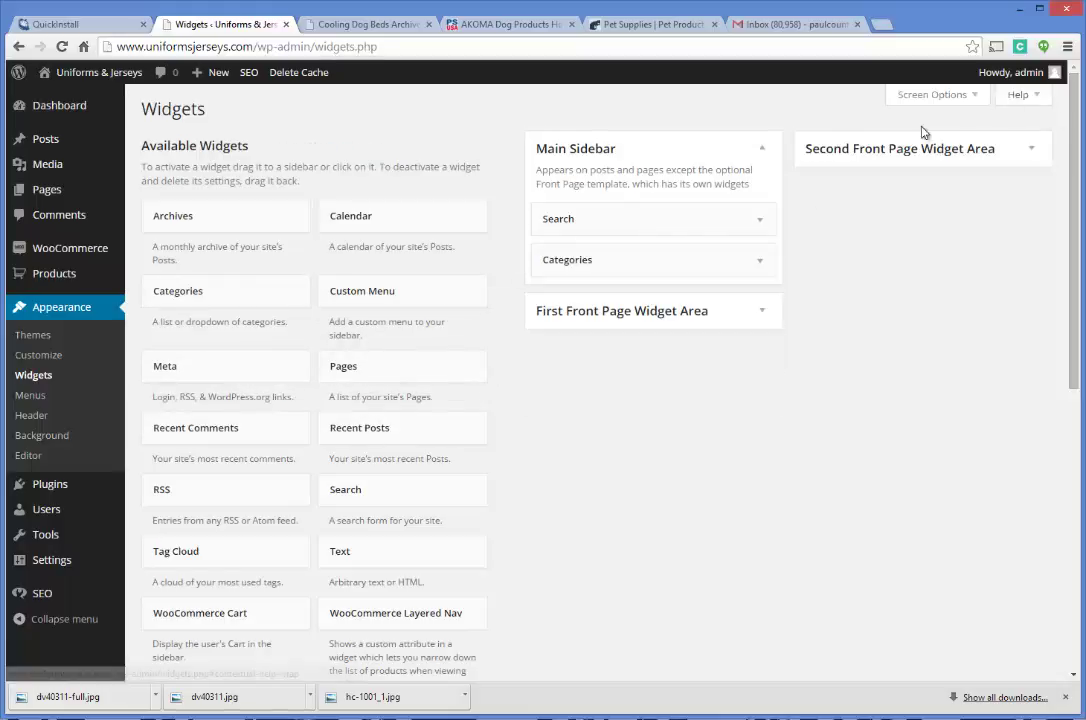
- Reload the live Cooling Dog Beds category page and check its sidebar
left_click(364, 24)
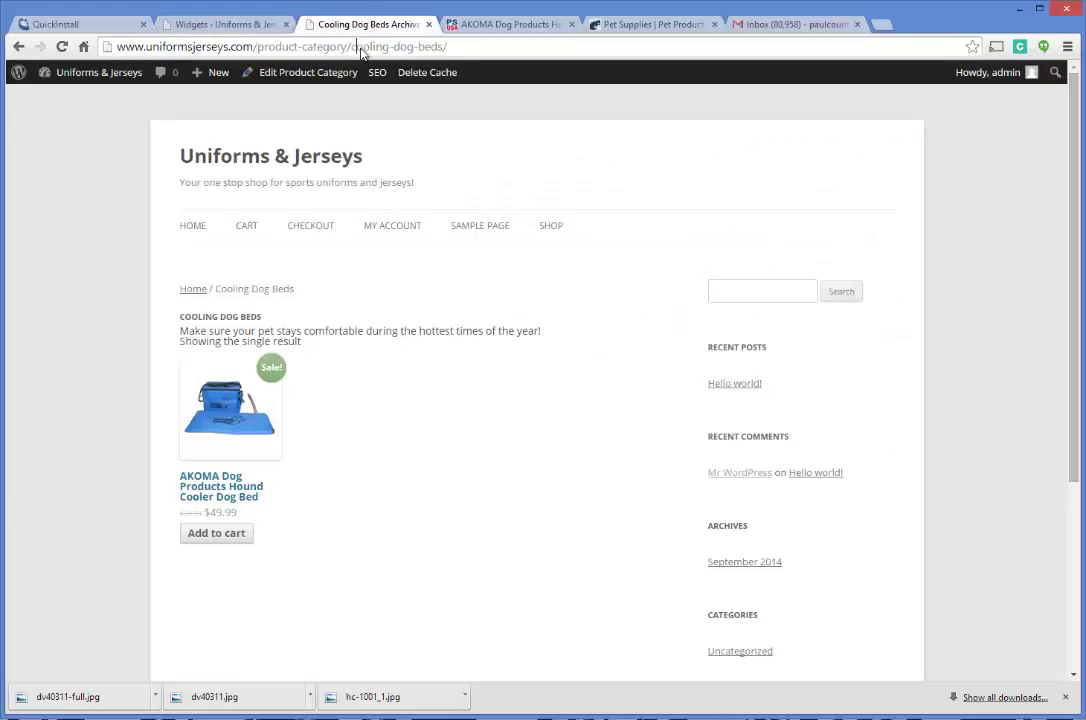
left_click(364, 46)
key("Return")
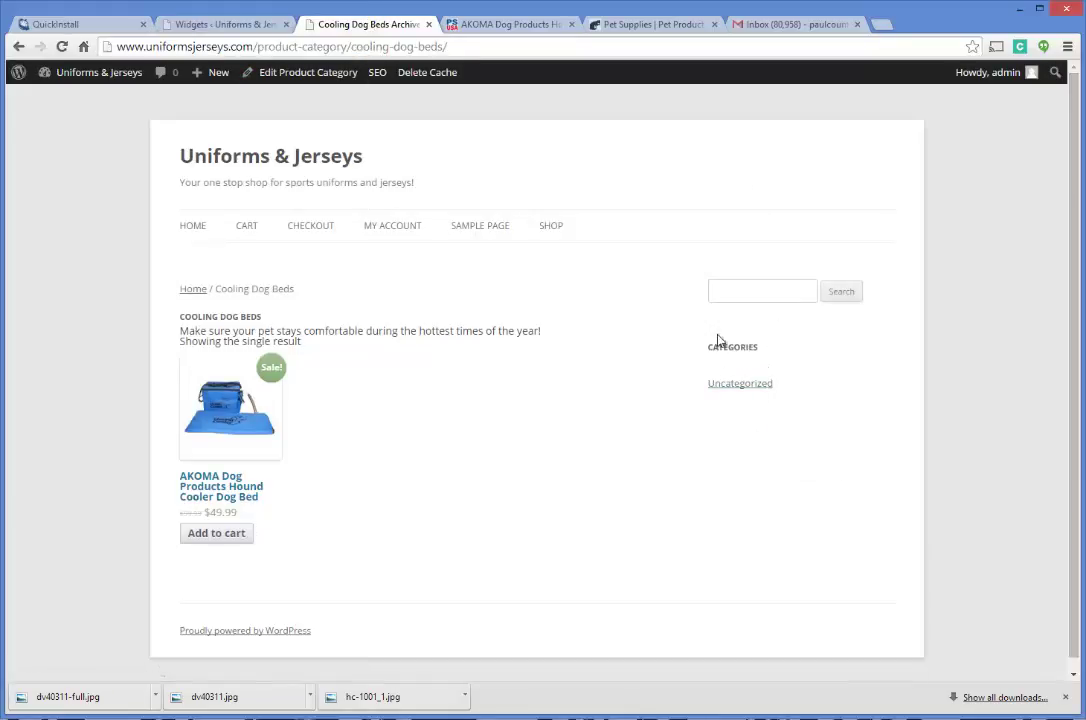
- Return to the widget settings and add a Text widget to the Main Sidebar between Search and Categories, leaving its content empty
left_click(220, 24)
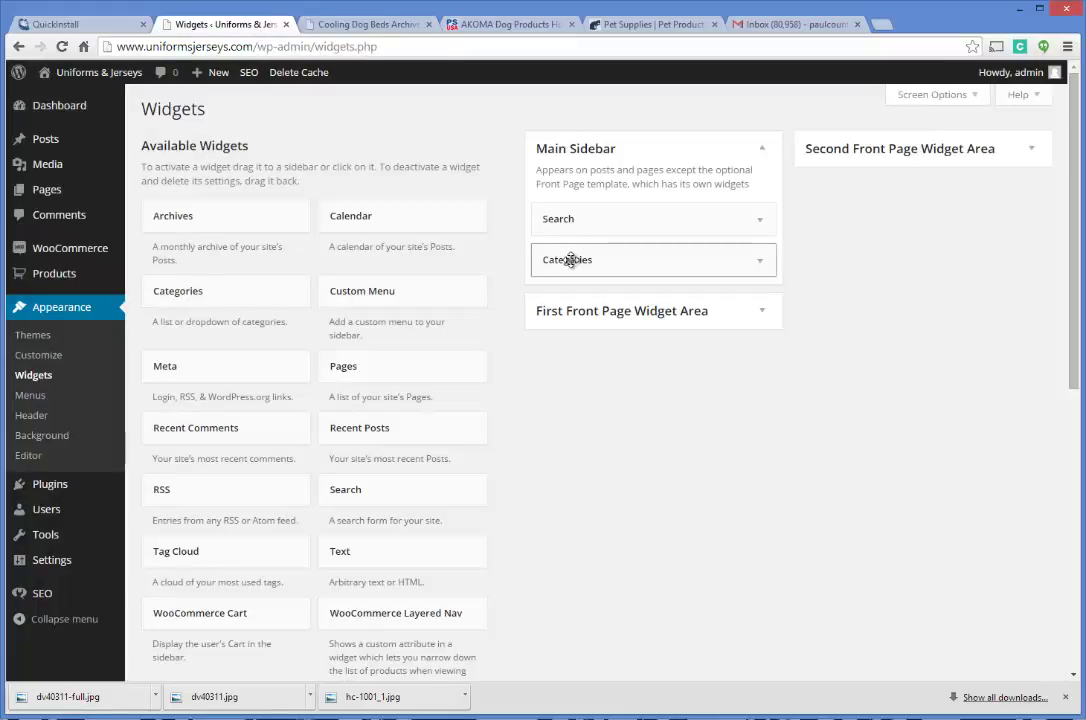
scroll(444, 388, "down", 2)
scroll(446, 378, "up", 1)
scroll(446, 378, "up", 2)
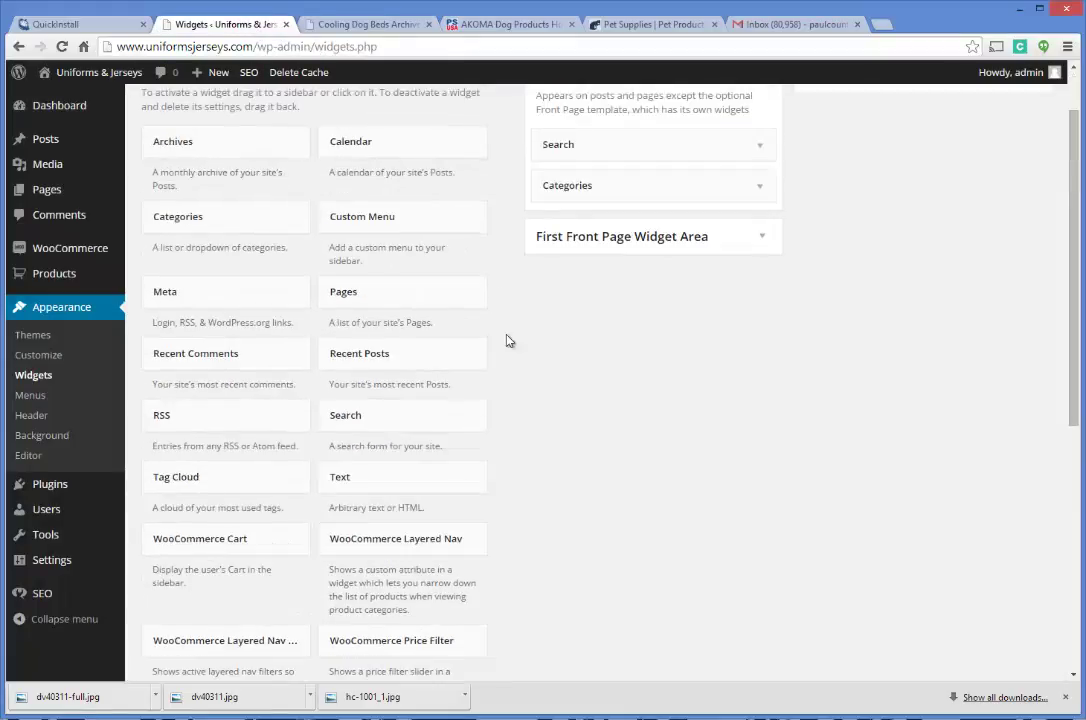
scroll(553, 427, "down", 3)
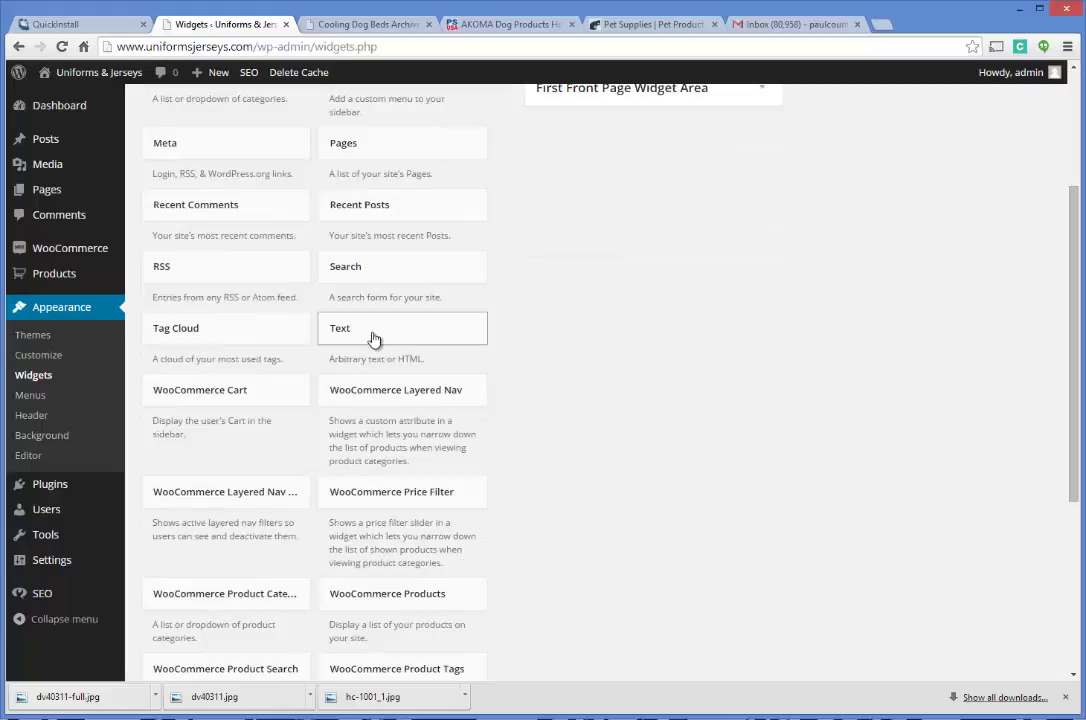
left_click_drag(492, 334, 611, 124)
left_click(476, 204)
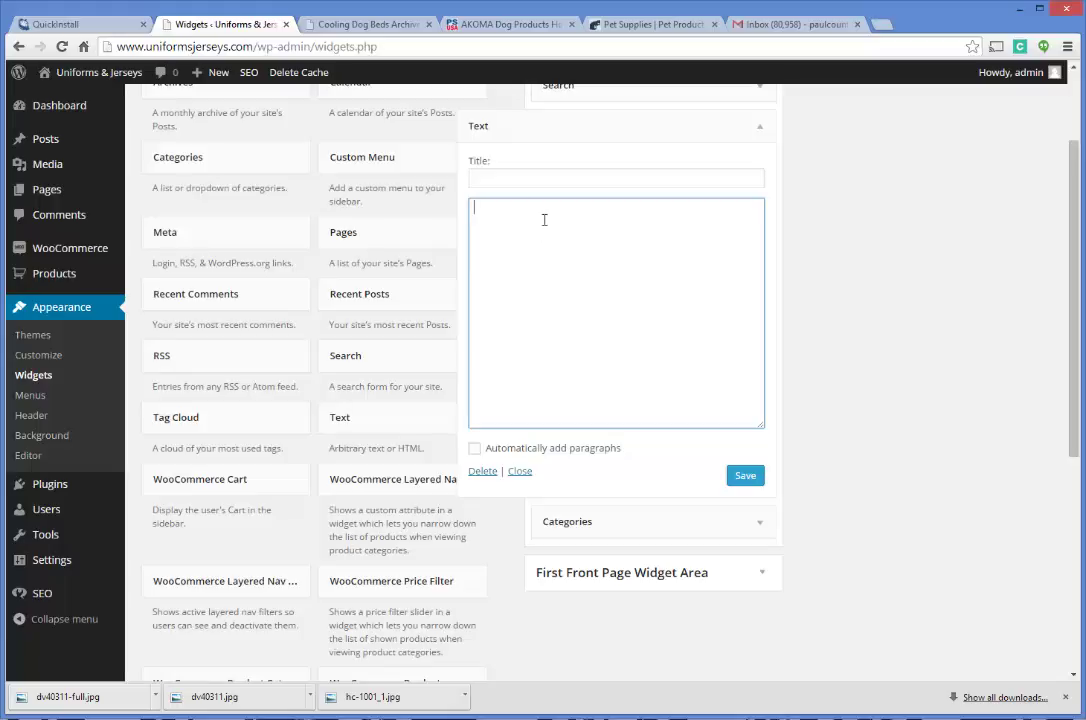
scroll(544, 219, "up", 2)
- Open the AKOMA product from the live Cooling Dog Beds category page and review its layout, description and sidebar
left_click(325, 24)
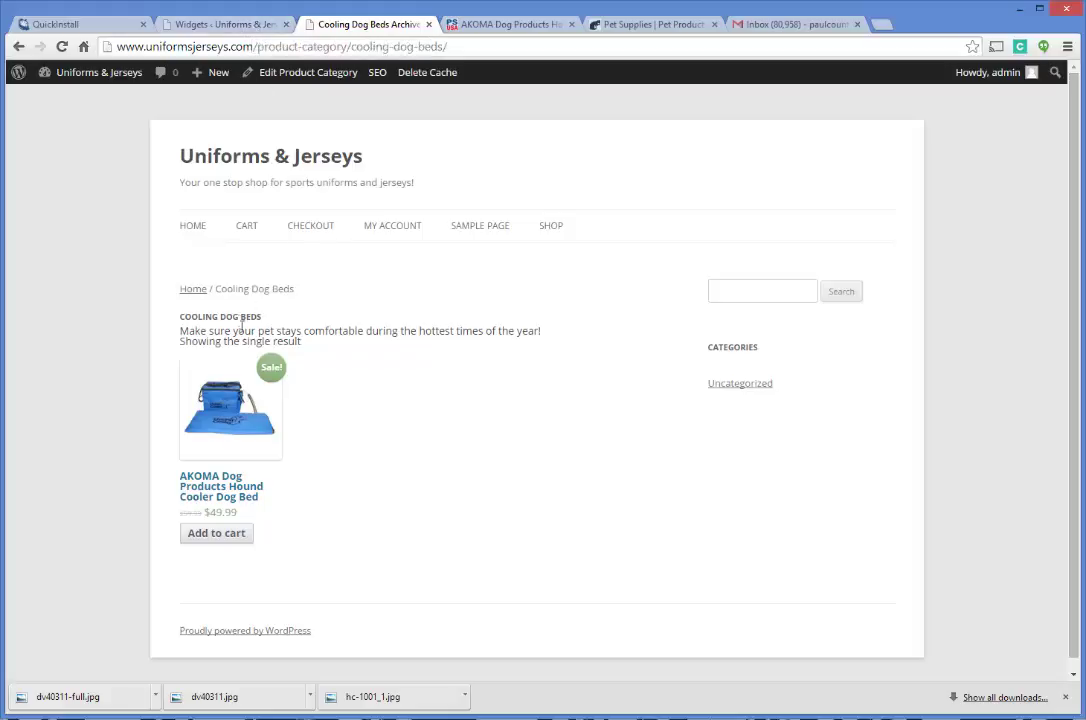
left_click(221, 485)
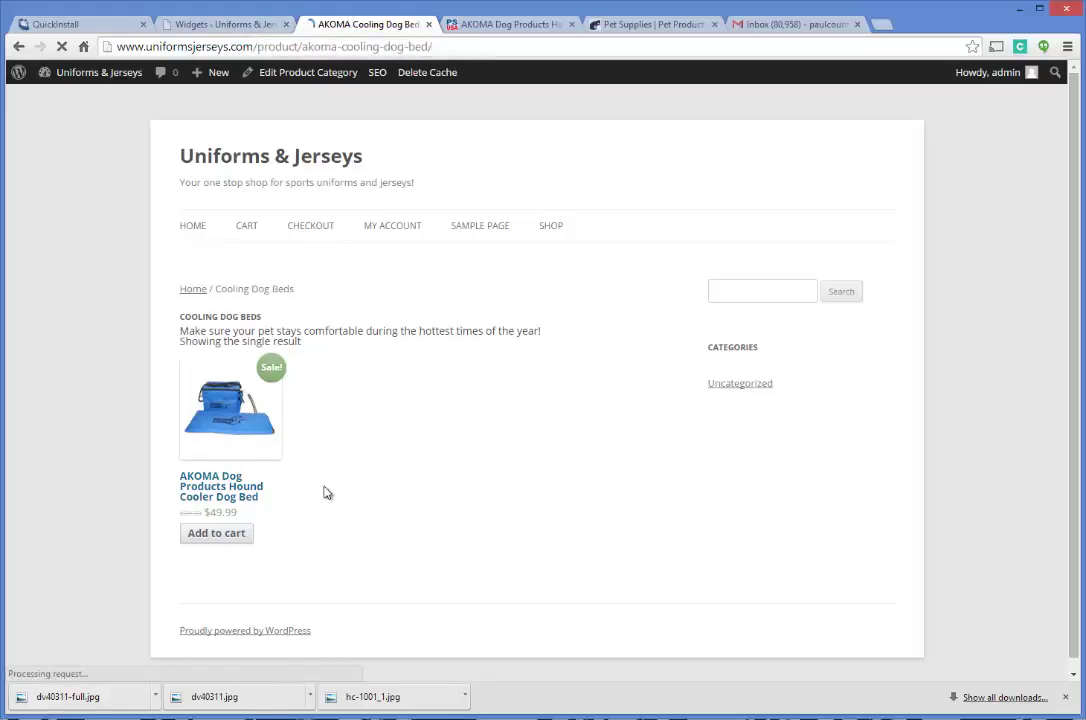
scroll(617, 262, "down", 2)
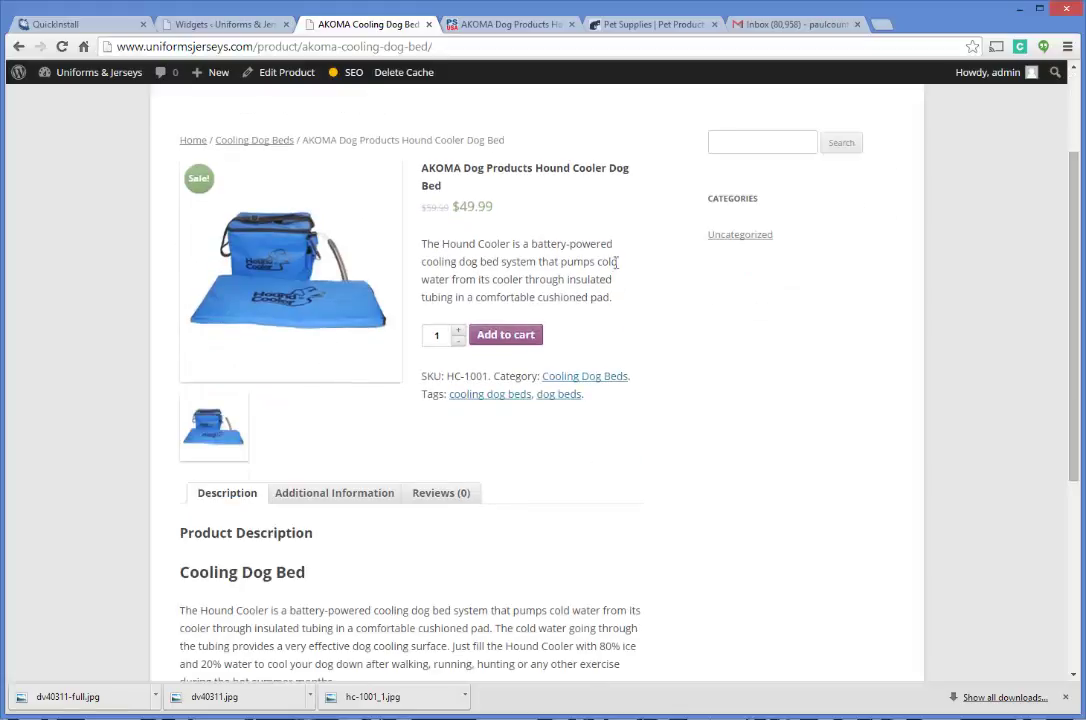
scroll(617, 262, "down", 4)
scroll(612, 296, "up", 6)
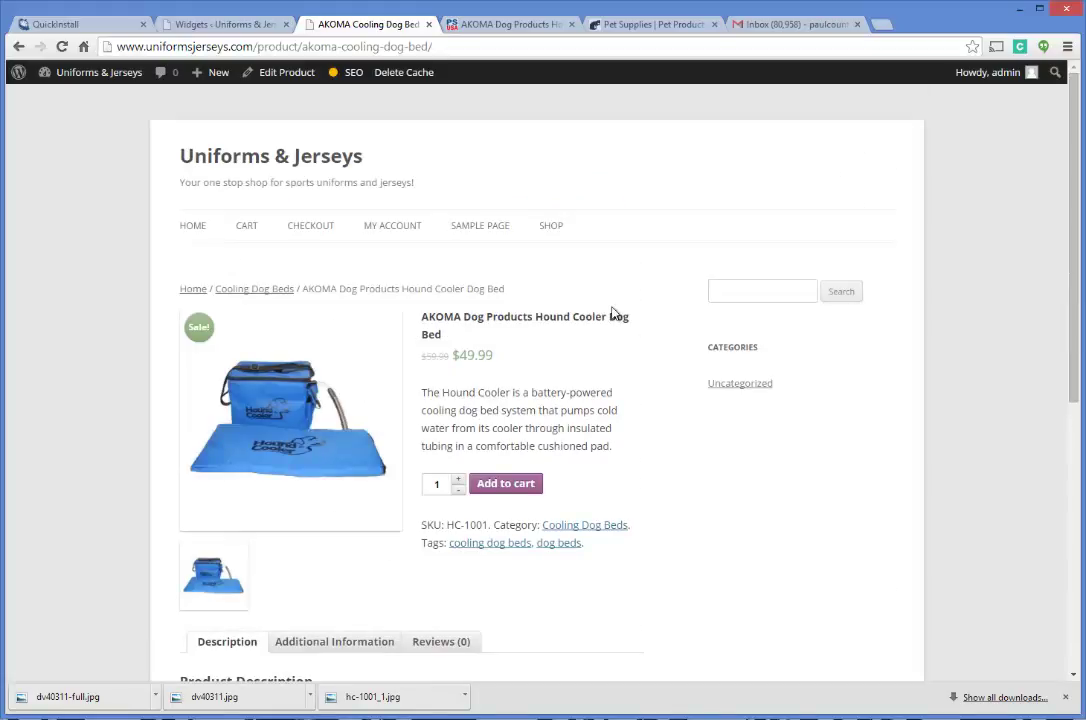
scroll(575, 295, "down", 2)
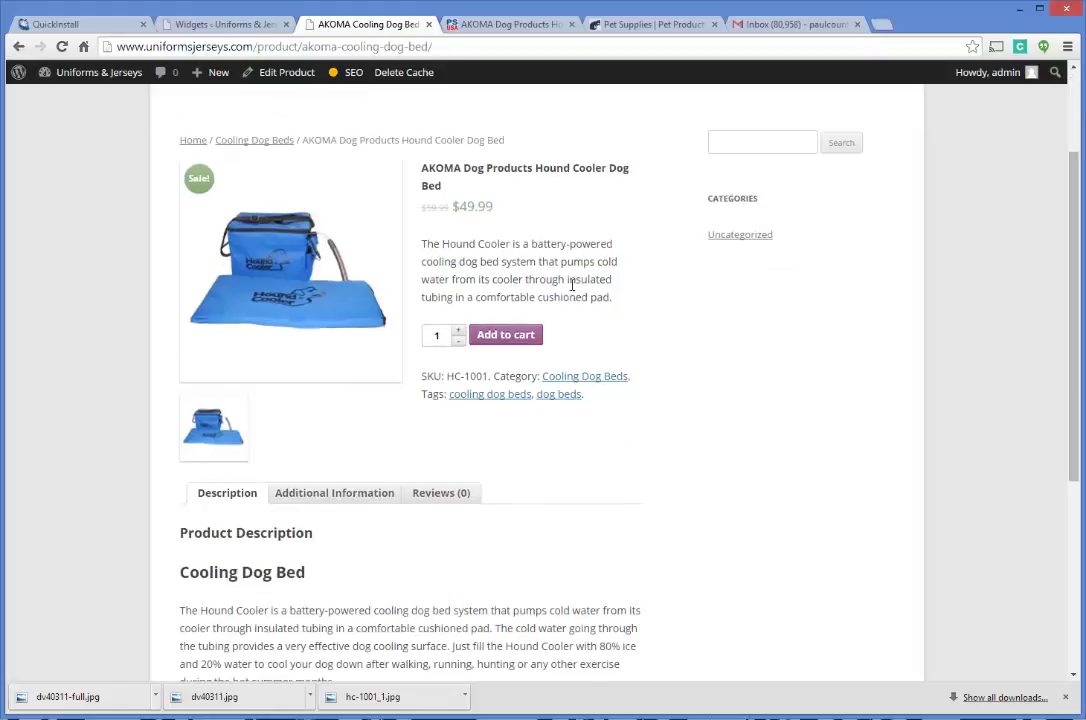
scroll(574, 286, "up", 2)
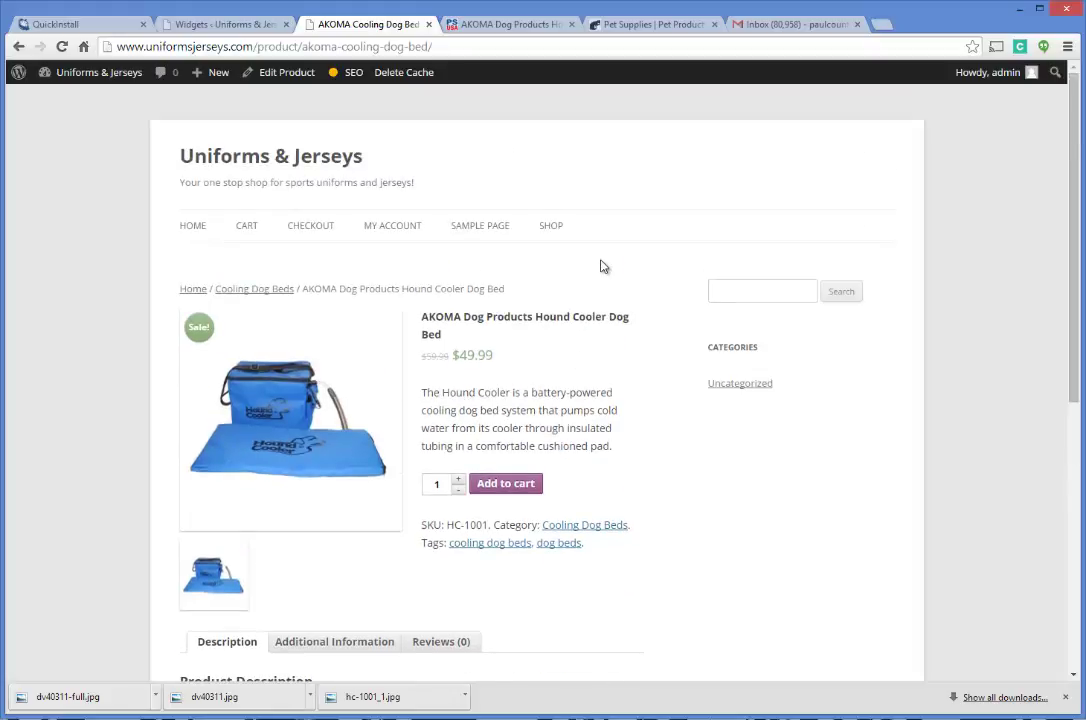